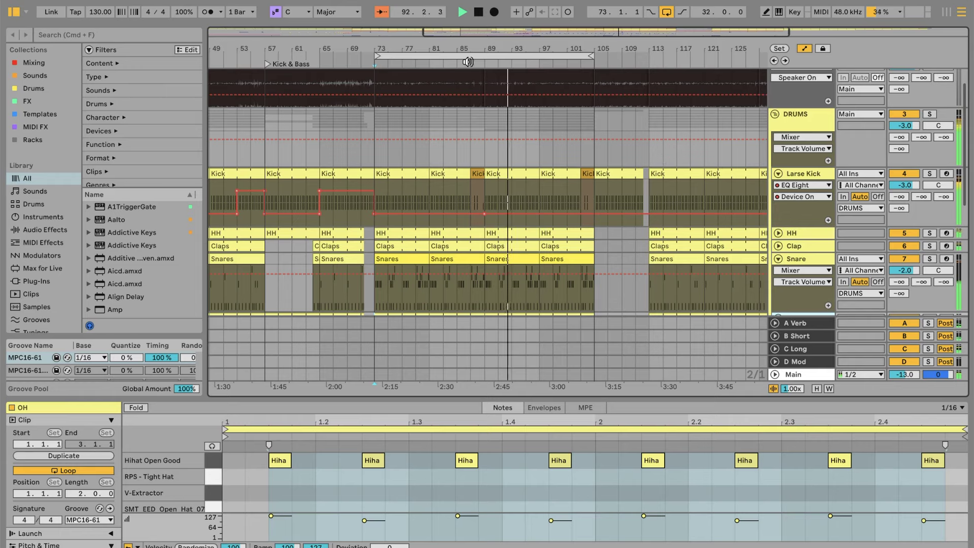
# Step: Look over the arrangement around the looped drop, from the reference track down through the drum tracks
pyautogui.press('+')
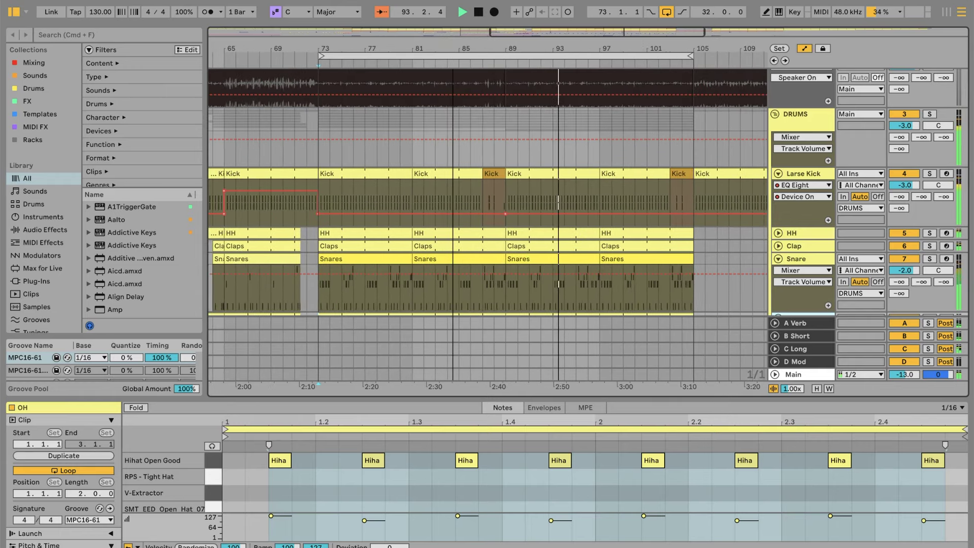
pyautogui.press('-')
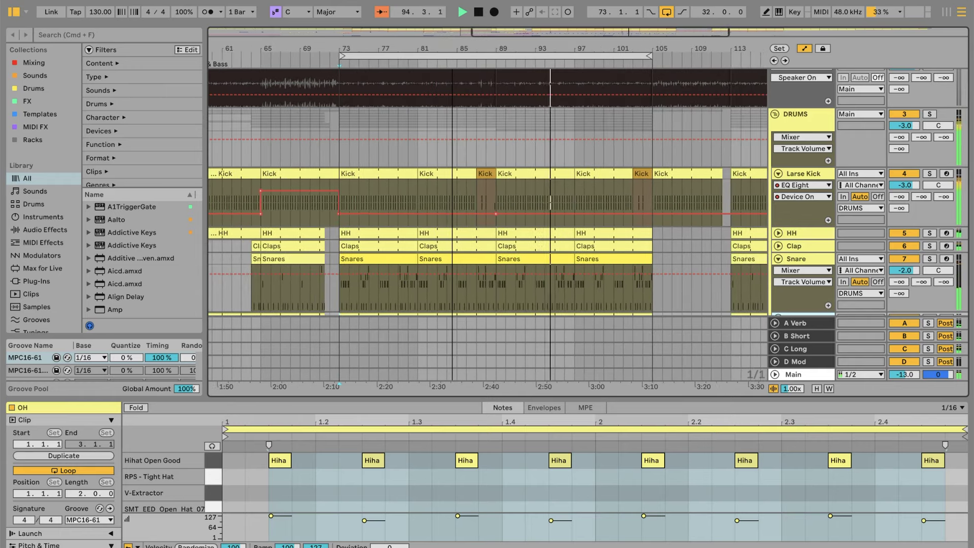
pyautogui.press('-')
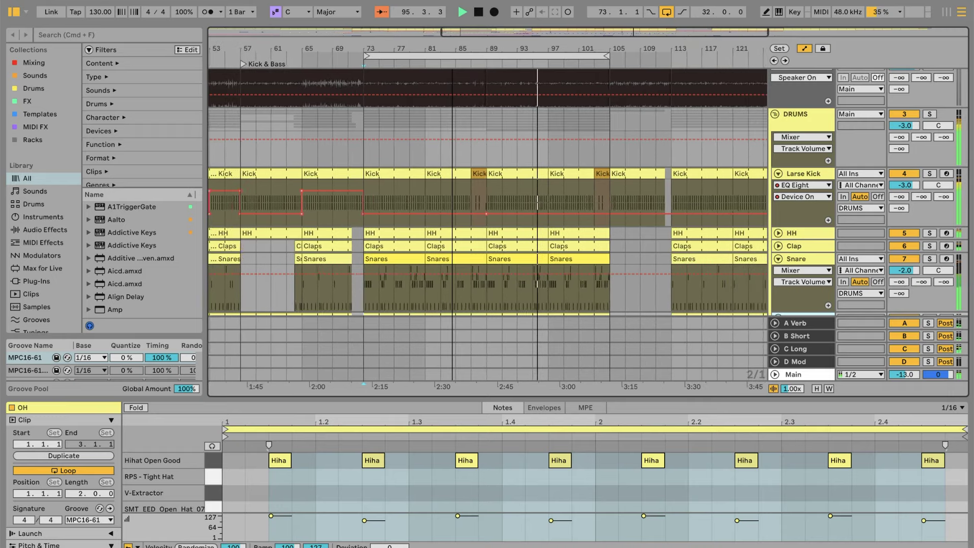
pyautogui.press('-')
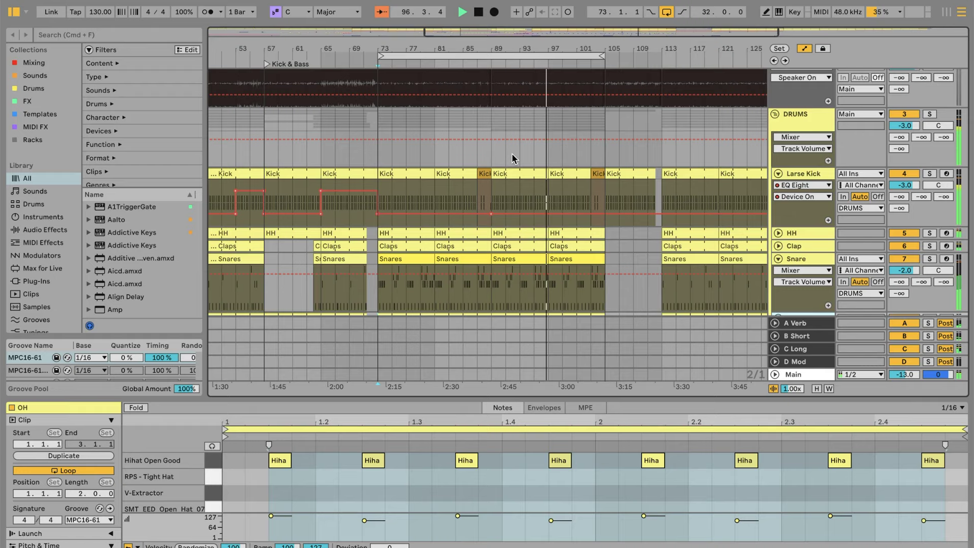
pyautogui.scroll(-5, 513, 158)
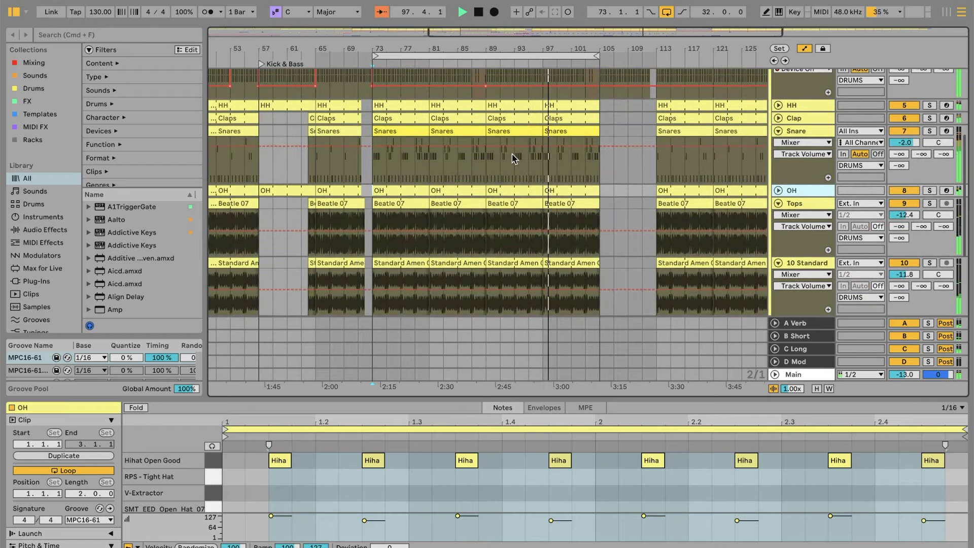
pyautogui.scroll(3, 513, 158)
pyautogui.press('-')
pyautogui.press('-')
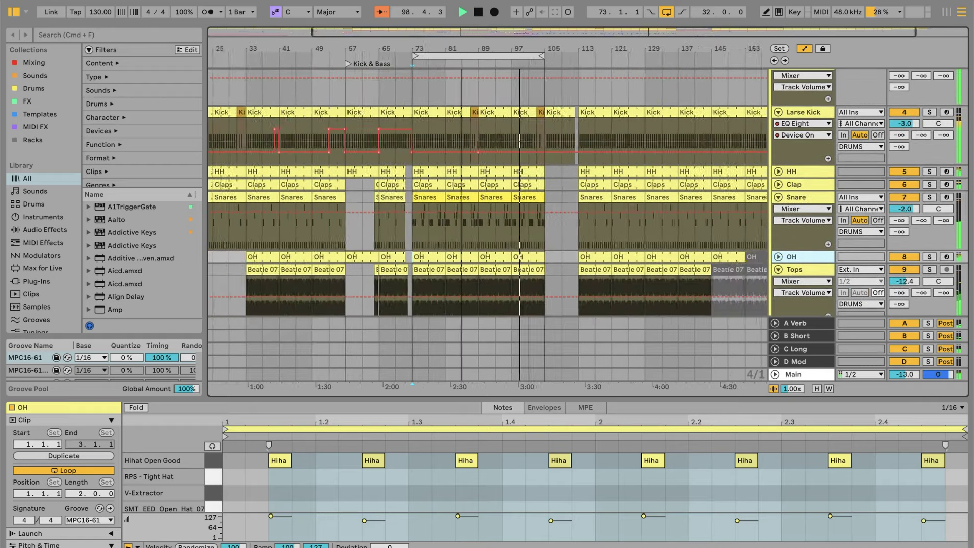
pyautogui.scroll(4, 465, 109)
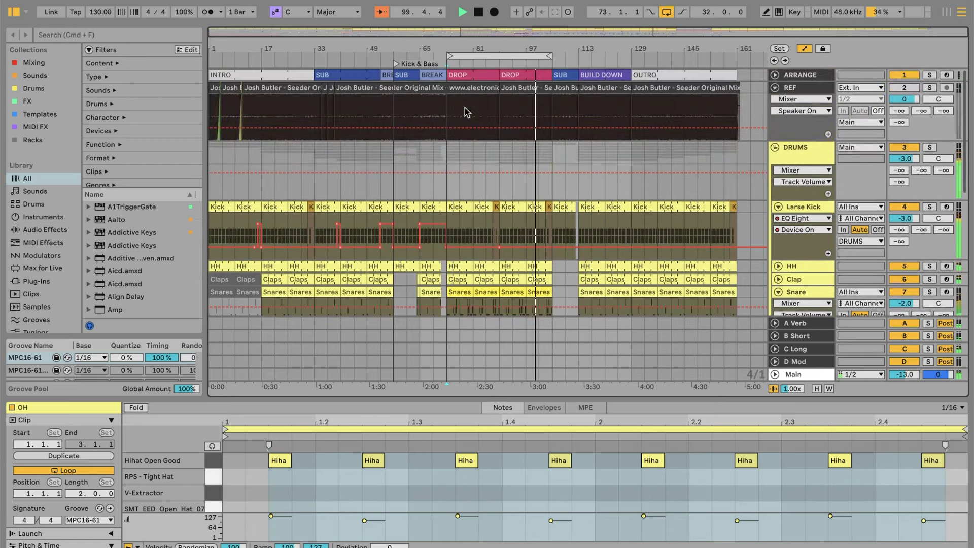
pyautogui.scroll(-5, 538, 222)
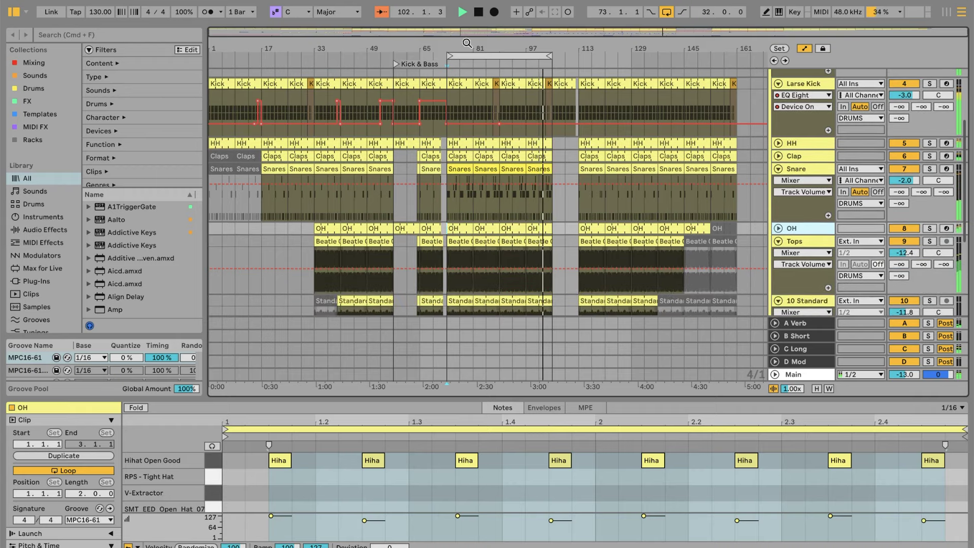
pyautogui.moveTo(464, 45); pyautogui.dragTo(464, 73)
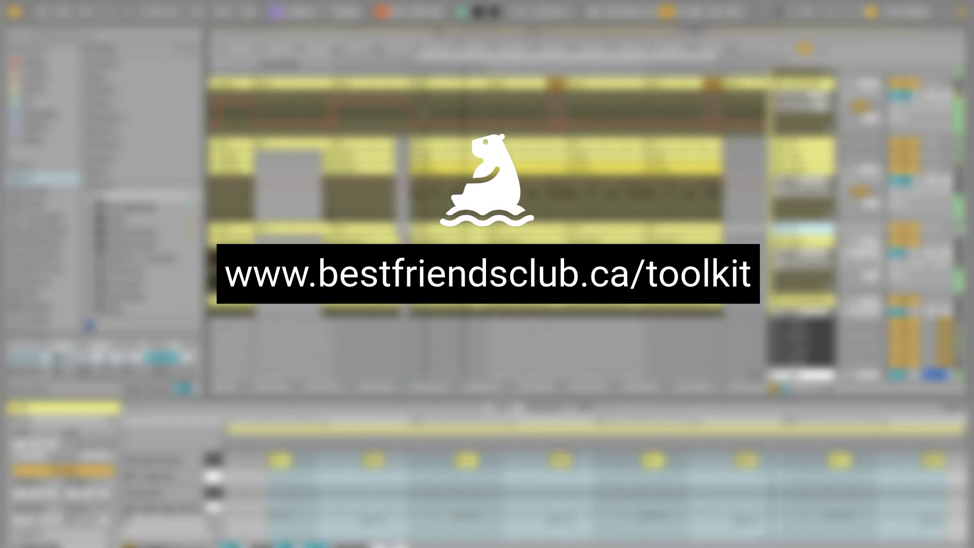
pyautogui.moveTo(464, 73); pyautogui.dragTo(465, 53)
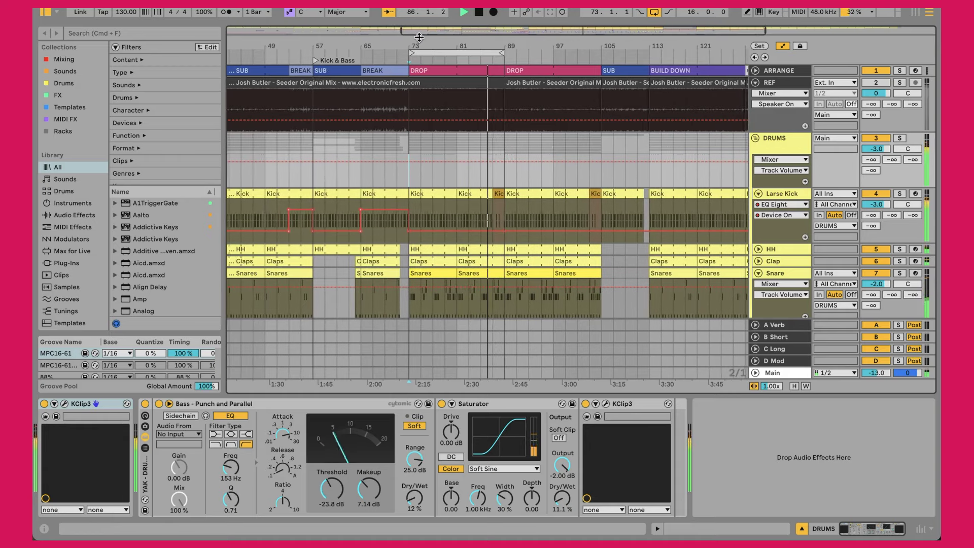
# Step: Mute the HH, Clap, Snare, OH, Tops, 10 Standard and Ride tracks so only the Larse Kick plays from the drums
pyautogui.moveTo(419, 38); pyautogui.dragTo(419, 67)
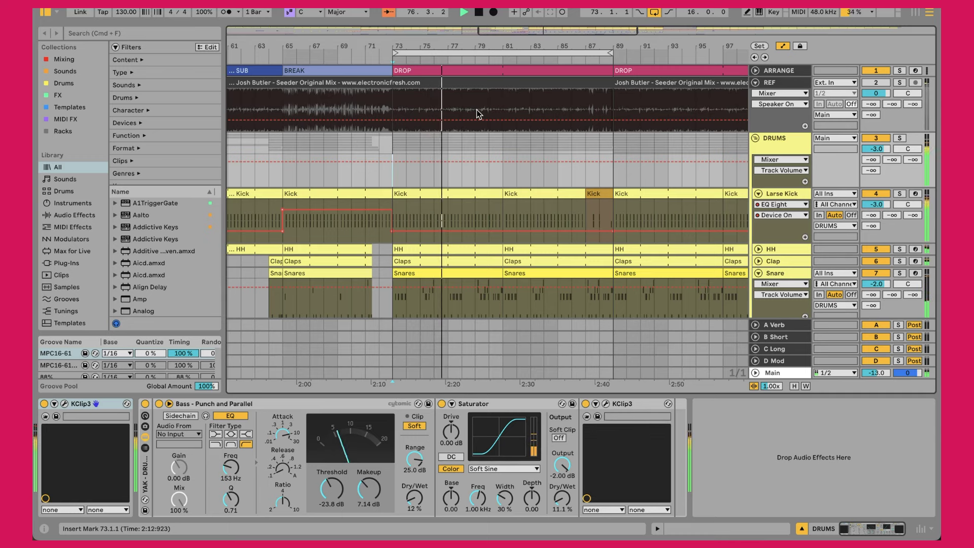
pyautogui.scroll(-5, 549, 149)
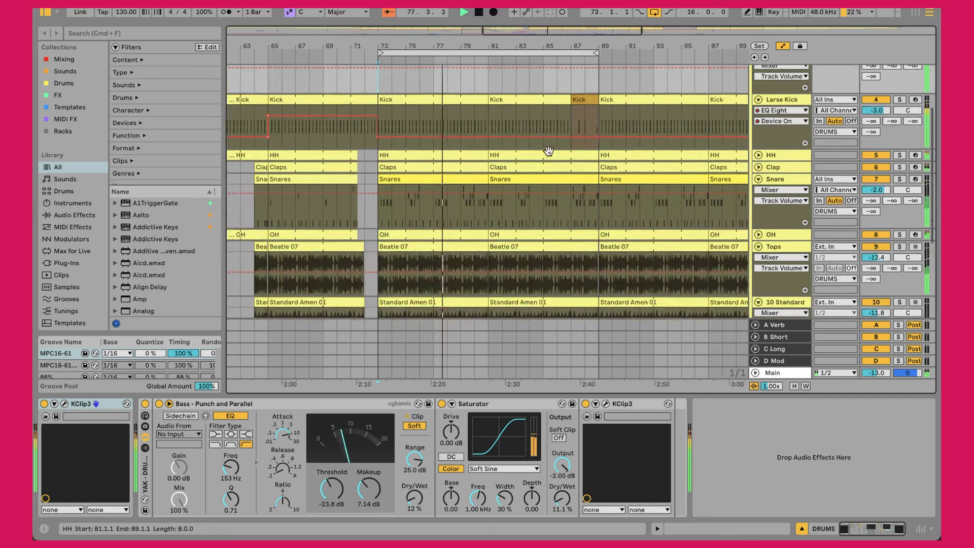
pyautogui.click(774, 135)
pyautogui.scroll(-6, 782, 205)
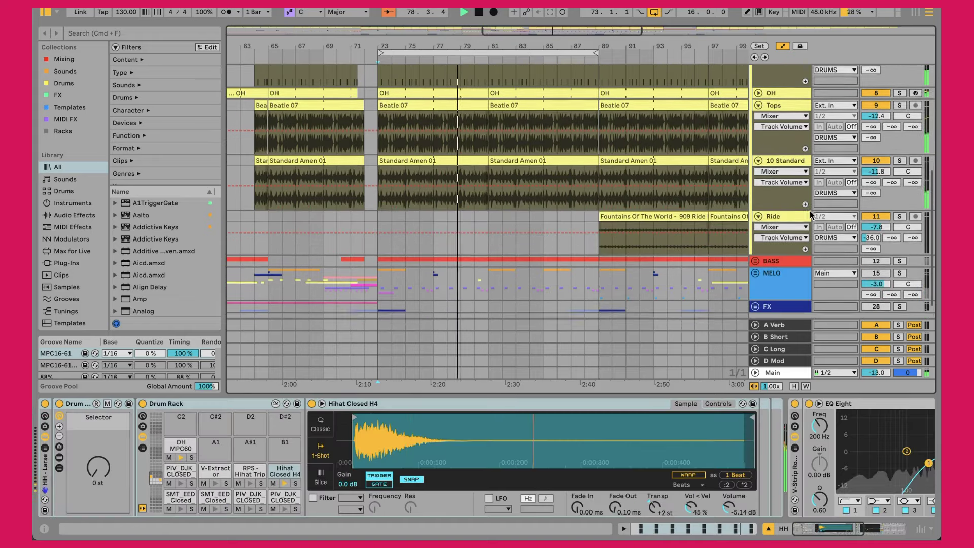
pyautogui.click(605, 171)
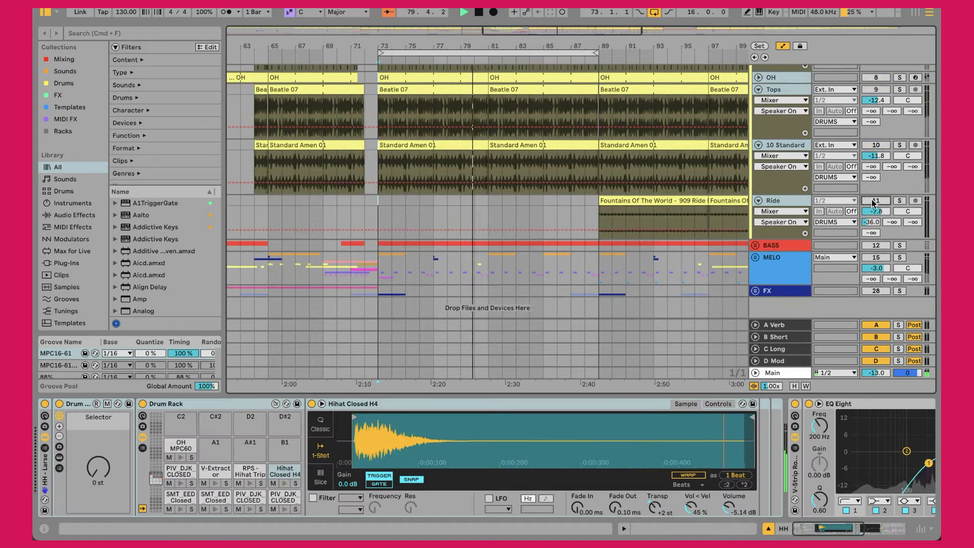
pyautogui.scroll(10, 605, 172)
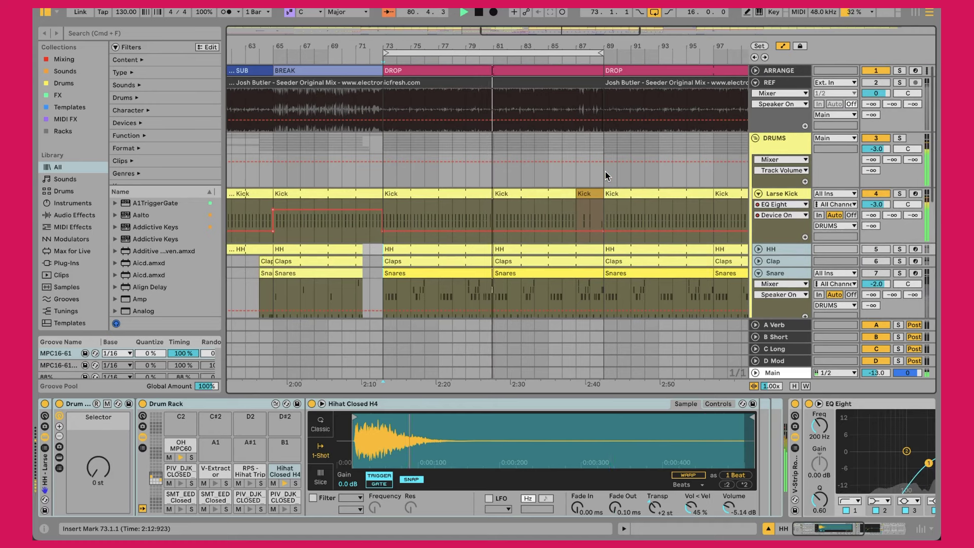
# Step: Compare the kick at the first drop with the reference by soloing the REF track and unsoloing it again
pyautogui.click(410, 194)
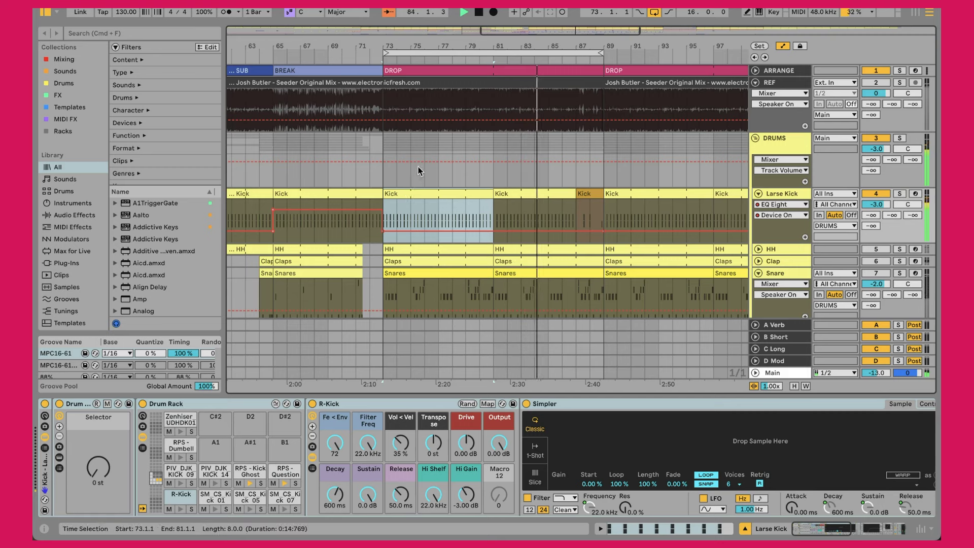
pyautogui.click(265, 84)
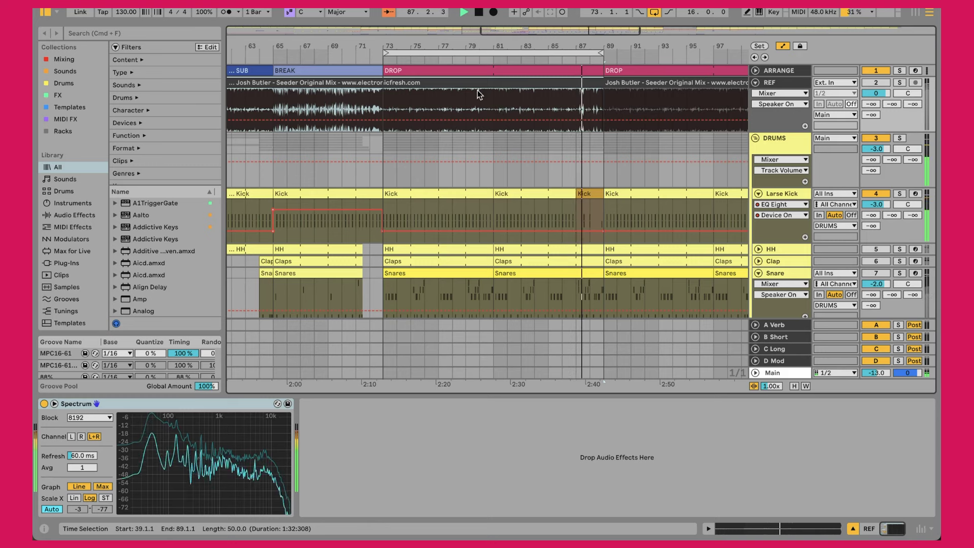
pyautogui.click(878, 83)
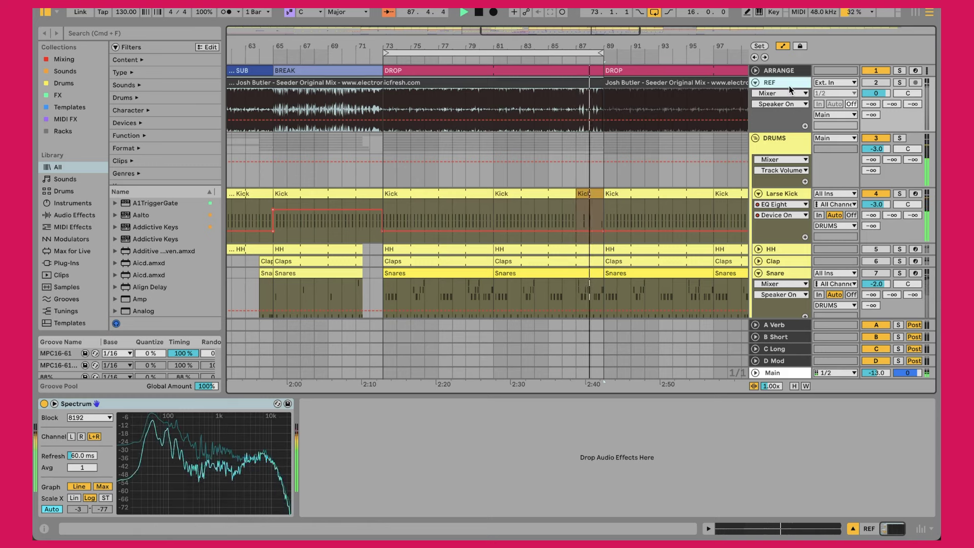
pyautogui.click(899, 83)
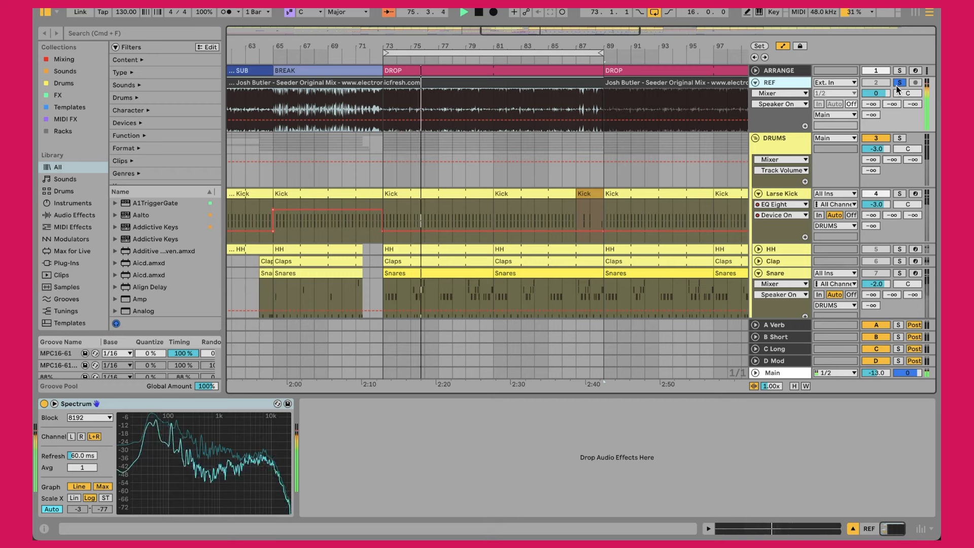
pyautogui.click(897, 86)
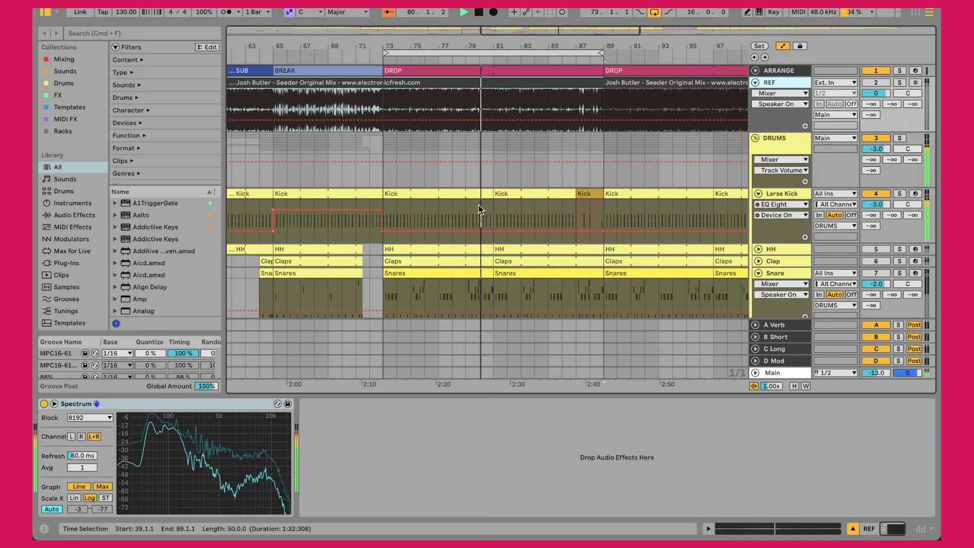
# Step: Open the kick clip at bar 73 in an enlarged note editor and compare its pattern with the orange kick clip at bar 87
pyautogui.click(460, 195)
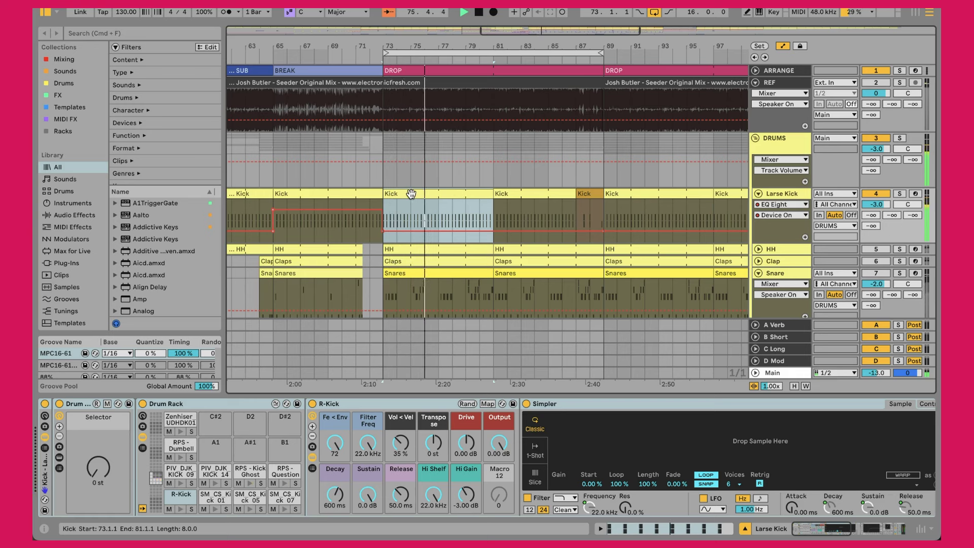
pyautogui.hscroll(-3, 411, 193)
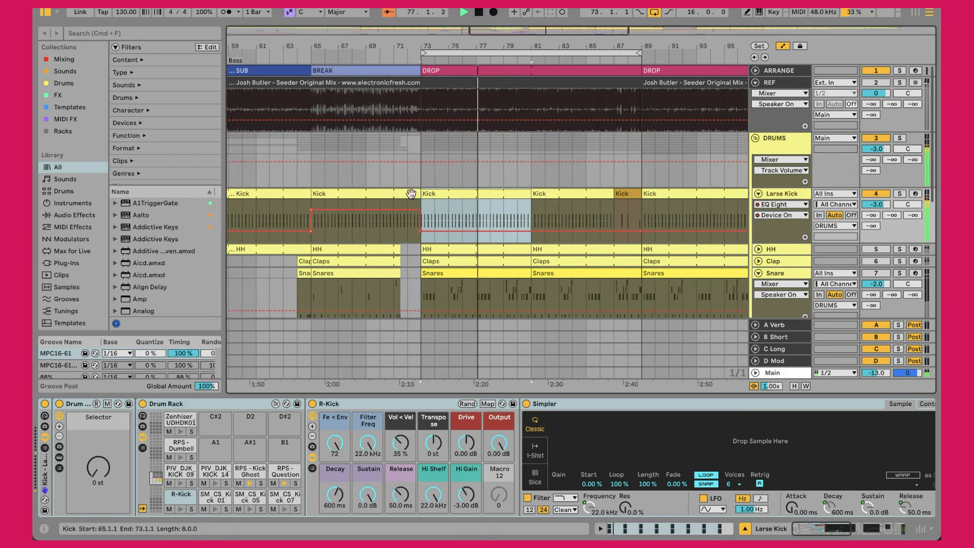
pyautogui.doubleClick(440, 193)
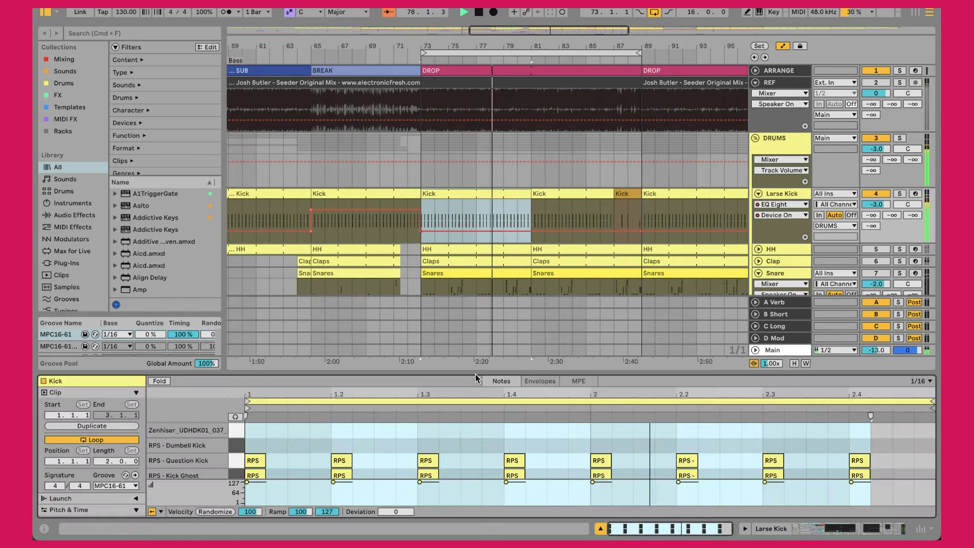
pyautogui.moveTo(477, 375); pyautogui.dragTo(483, 274)
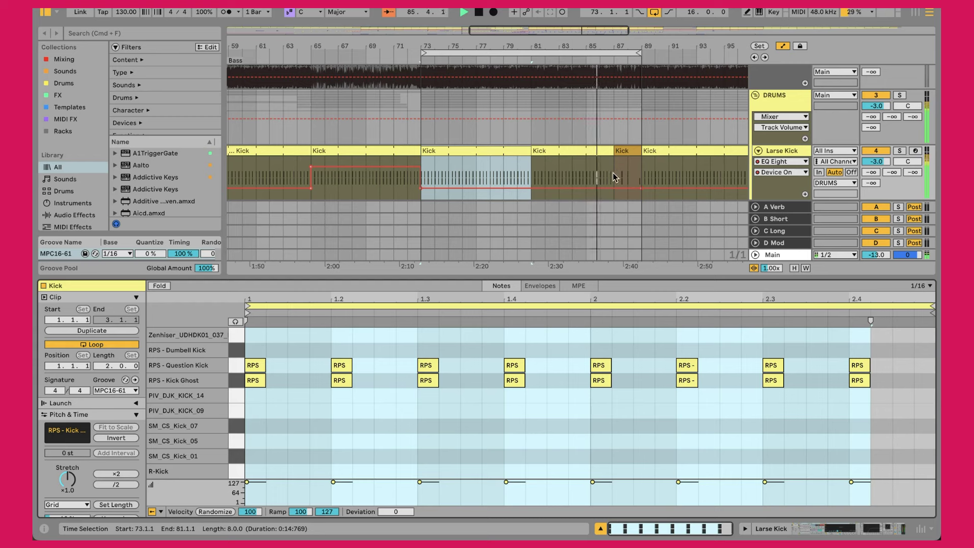
pyautogui.click(622, 151)
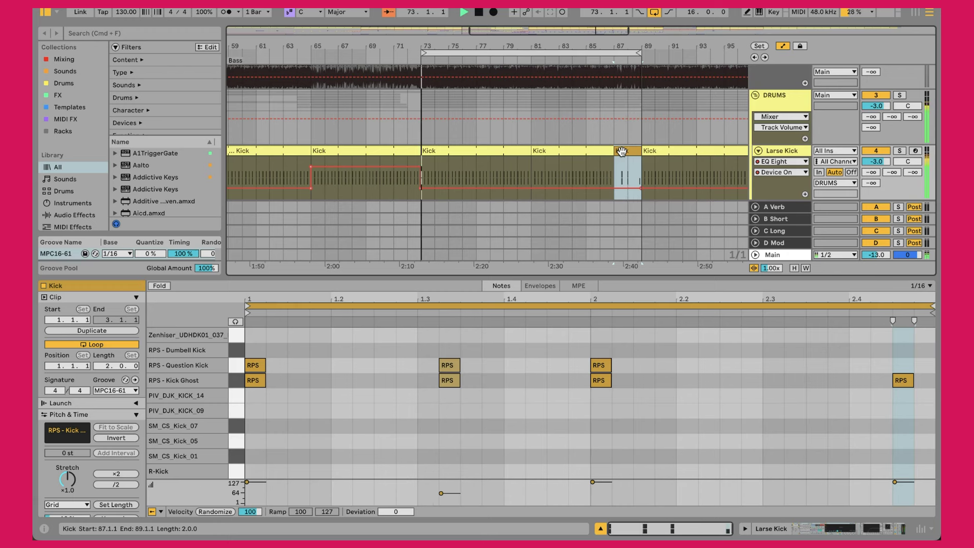
pyautogui.click(487, 148)
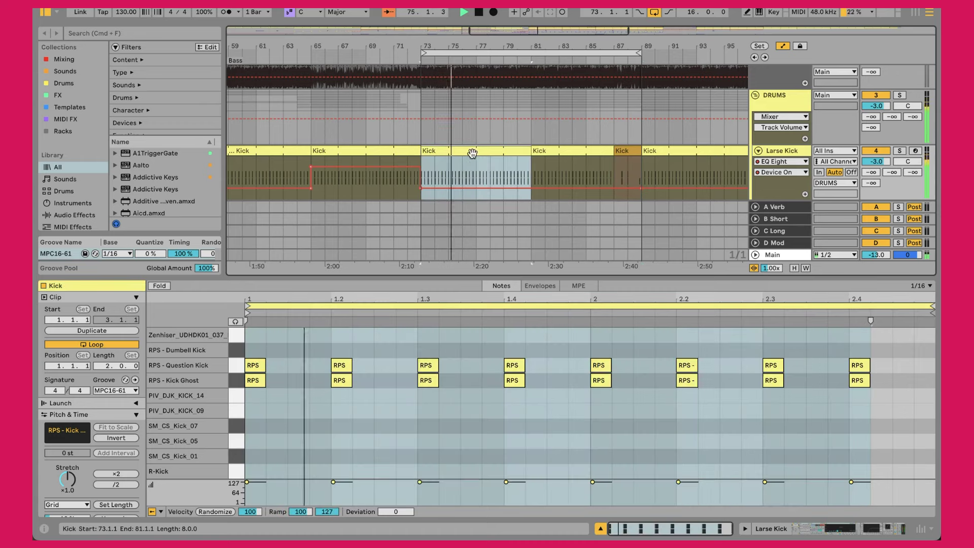
# Step: Solo the REF track and play the reference from the beginning of the intro
pyautogui.hscroll(-5, 474, 155)
pyautogui.hscroll(-10, 474, 155)
pyautogui.scroll(2, 475, 158)
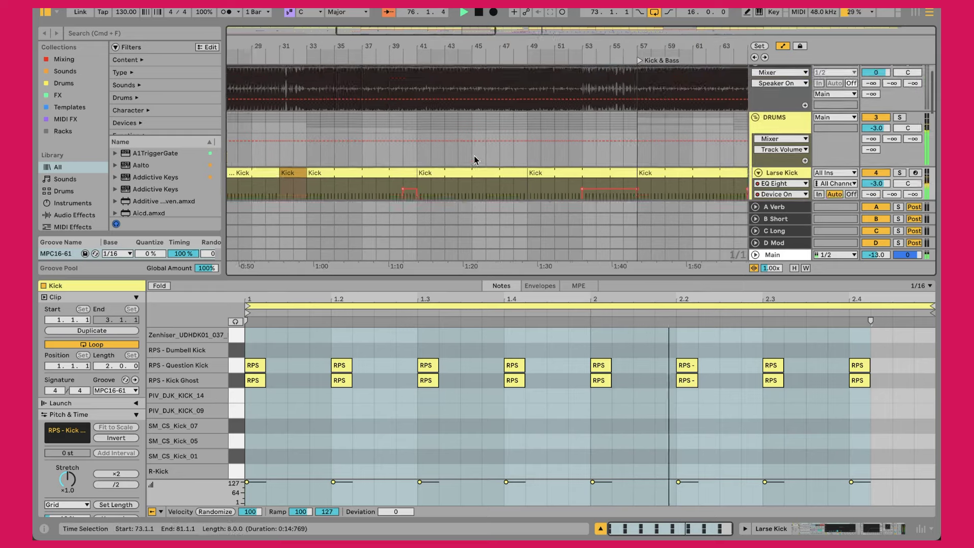
pyautogui.moveTo(258, 36); pyautogui.dragTo(258, 45)
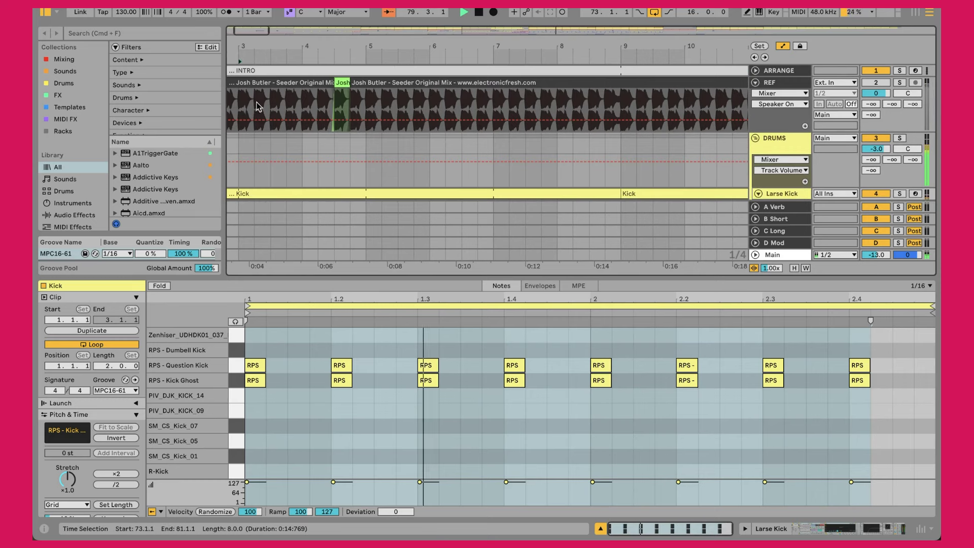
pyautogui.click(274, 128)
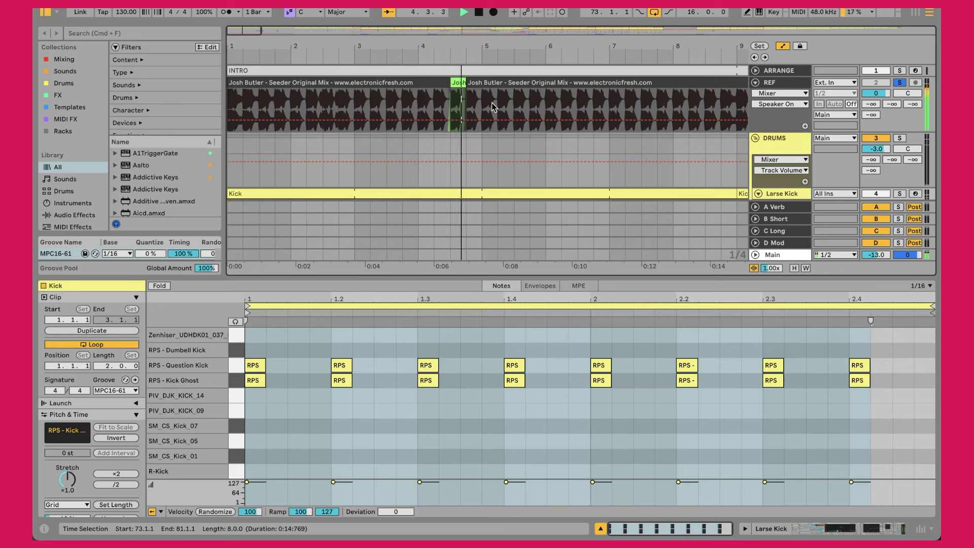
# Step: Audition the green slice at 4.3.1 on the REF track and inspect its waveform
pyautogui.click(458, 82)
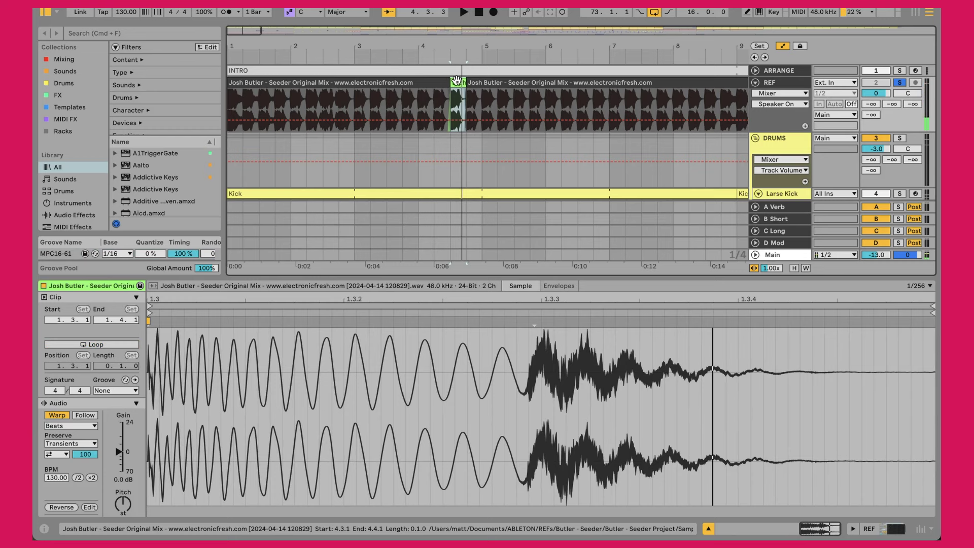
pyautogui.click(445, 99)
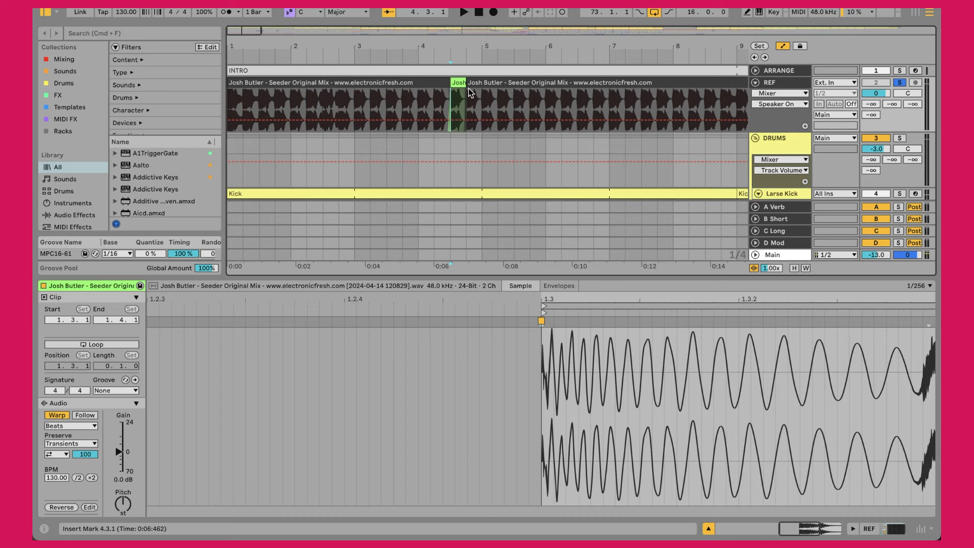
pyautogui.click(459, 82)
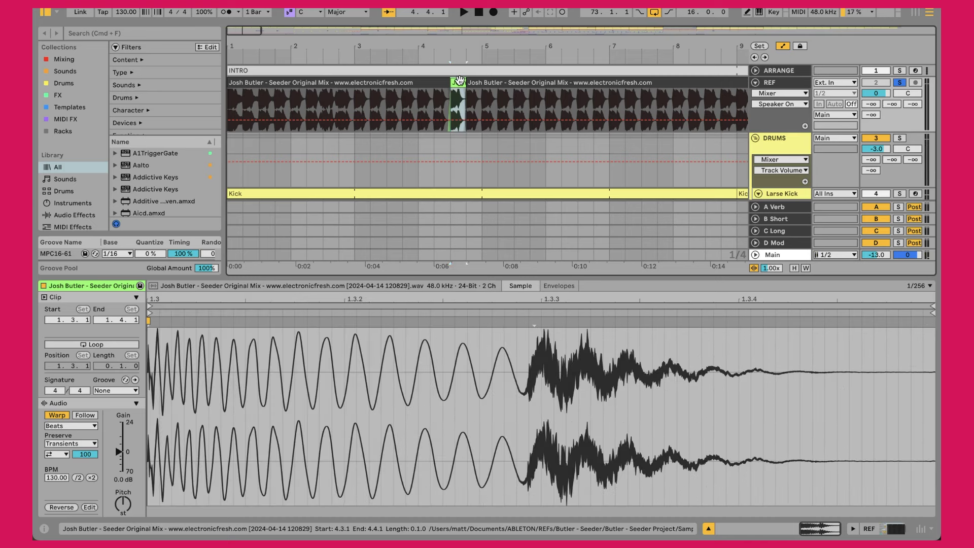
# Step: Show the green REF slice's audio file in the browser and widen the browser to read its full name
pyautogui.rightClick(459, 81)
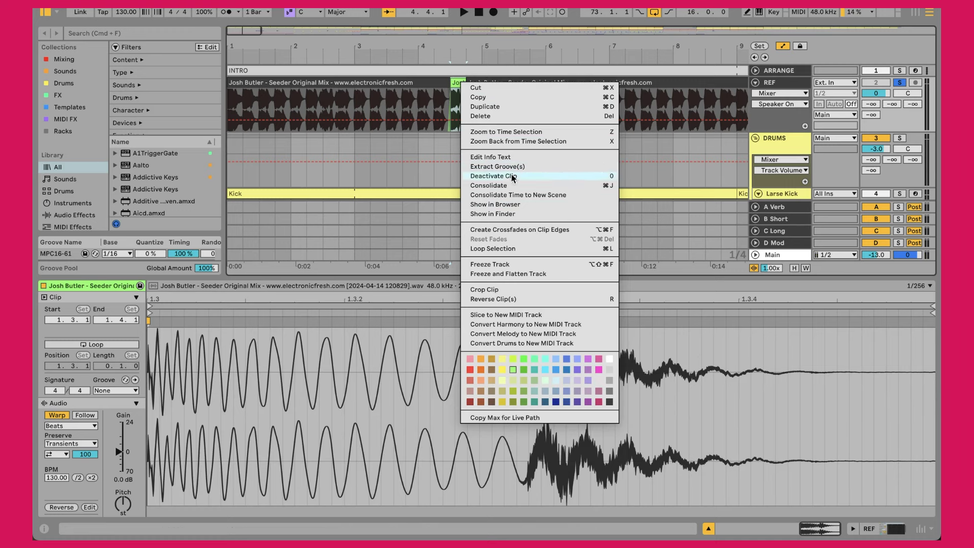
pyautogui.click(513, 205)
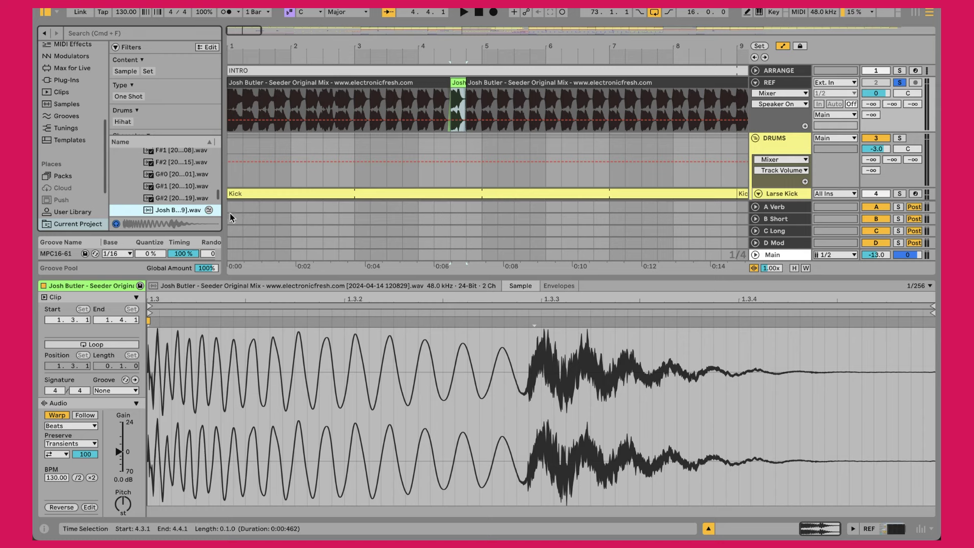
pyautogui.moveTo(223, 210); pyautogui.dragTo(313, 210)
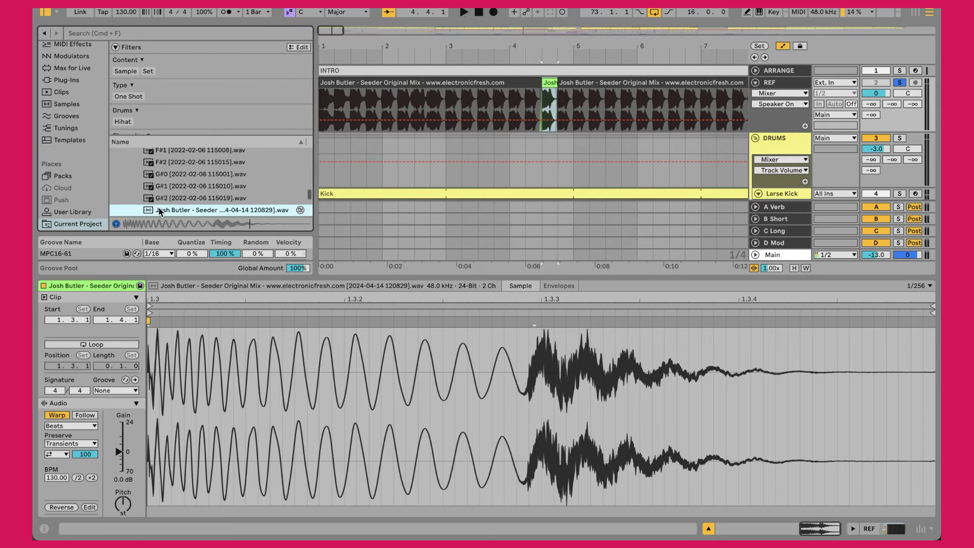
# Step: Search for samples similar to the REF kick slice and audition BD MO Clean 01, BD MO Wooly 01, Kick Crush MO 03 and the Zenhiser kick
pyautogui.click(300, 210)
pyautogui.click(176, 181)
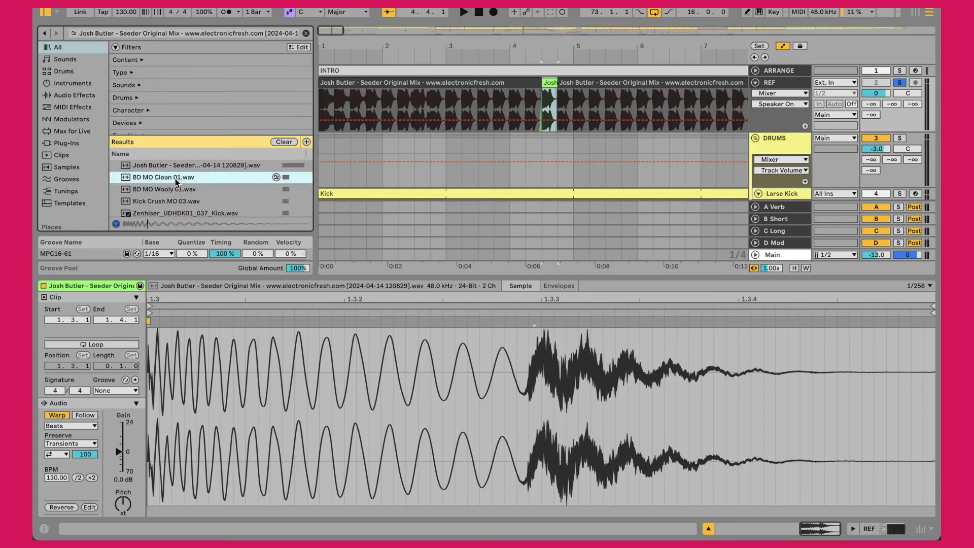
pyautogui.click(177, 190)
pyautogui.click(178, 202)
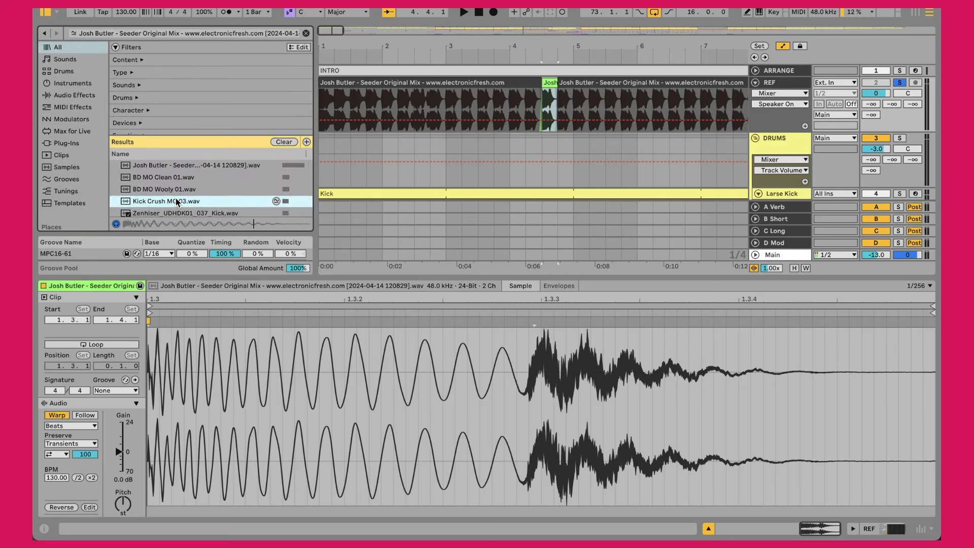
pyautogui.click(175, 214)
pyautogui.click(159, 175)
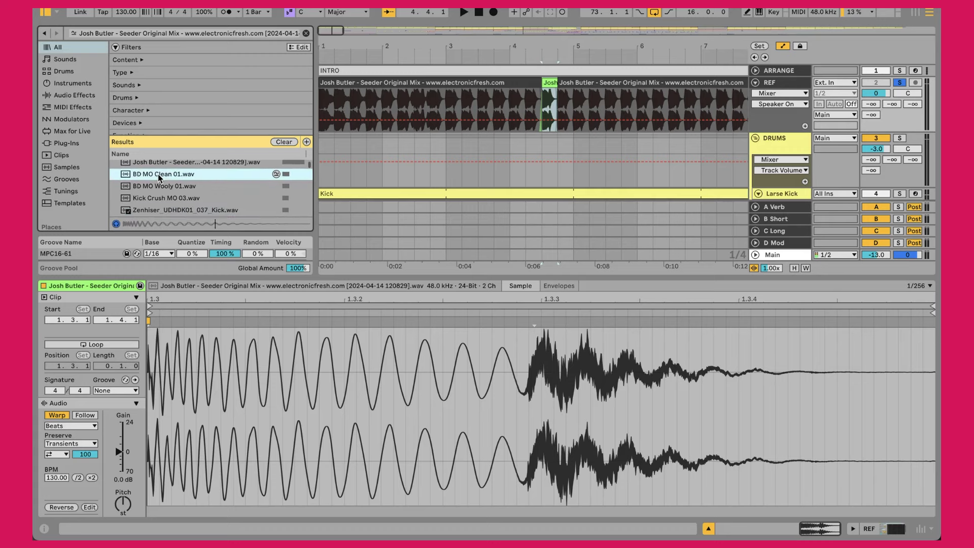
# Step: Show the Larse Kick track's drum rack and select its R-Kick pad
pyautogui.scroll(-3, 796, 146)
pyautogui.click(783, 140)
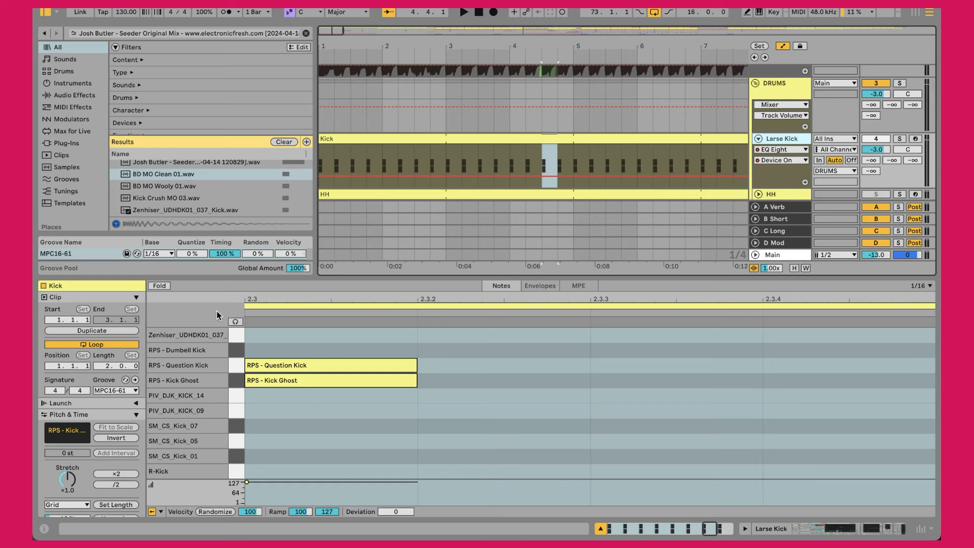
pyautogui.click(779, 142)
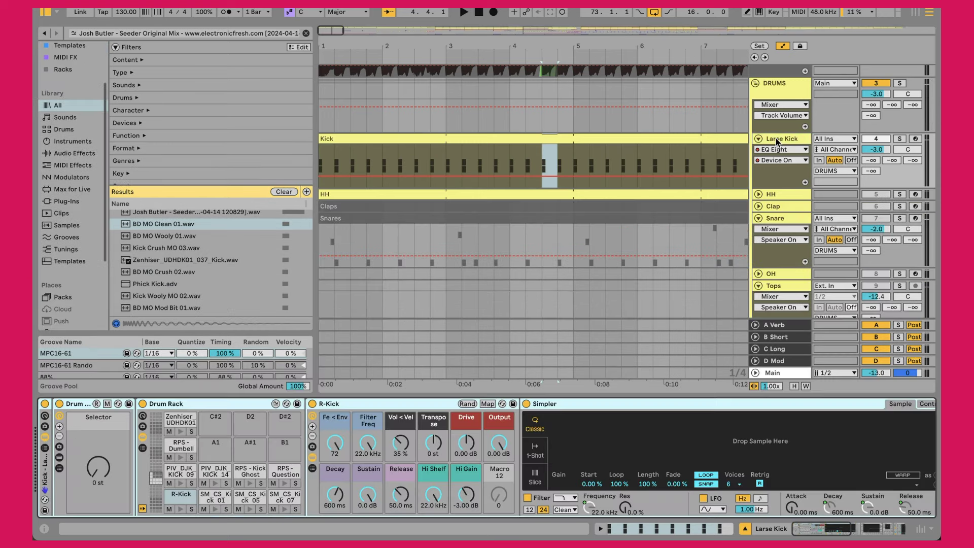
pyautogui.click(180, 458)
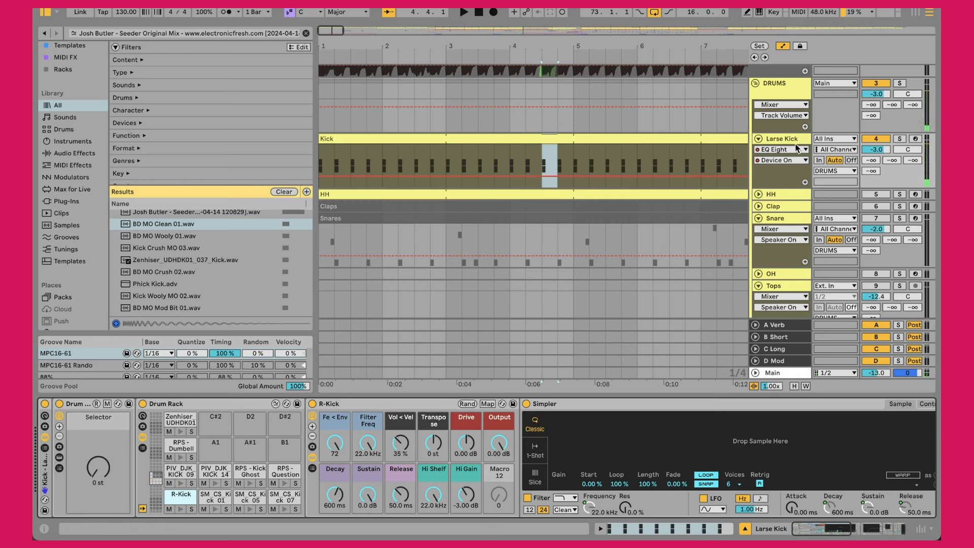
# Step: Play the kick track from the loop section starting at bar 73
pyautogui.press('space')
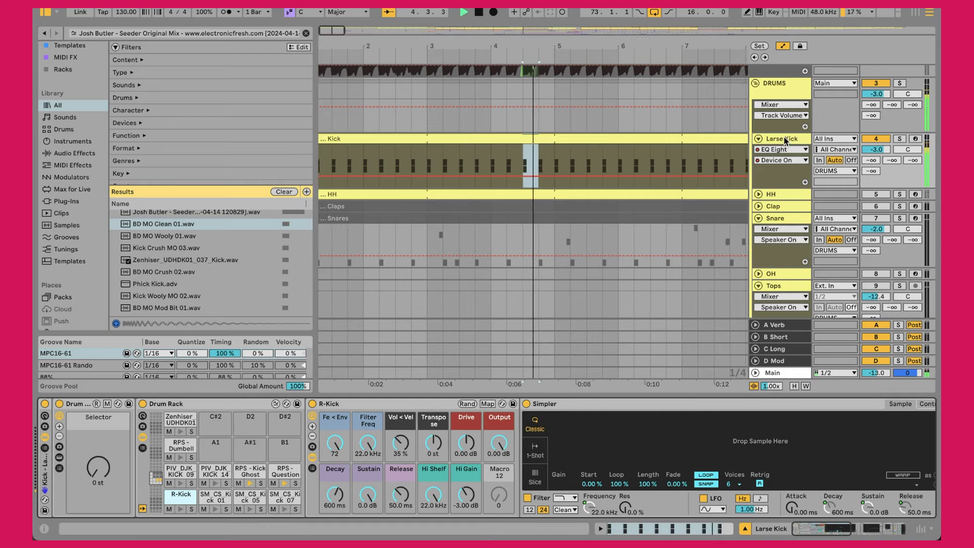
pyautogui.moveTo(376, 49); pyautogui.dragTo(372, 44)
pyautogui.click(531, 54)
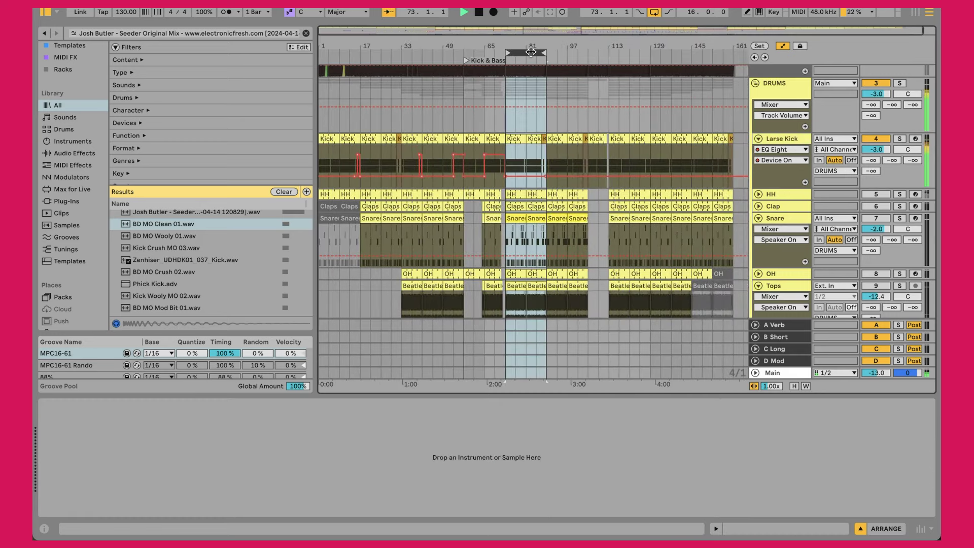
# Step: Compare the RPS - Kick Ghost and RPS - Question Kick pads in the Larse Kick drum rack, including their samples and controls
pyautogui.click(793, 142)
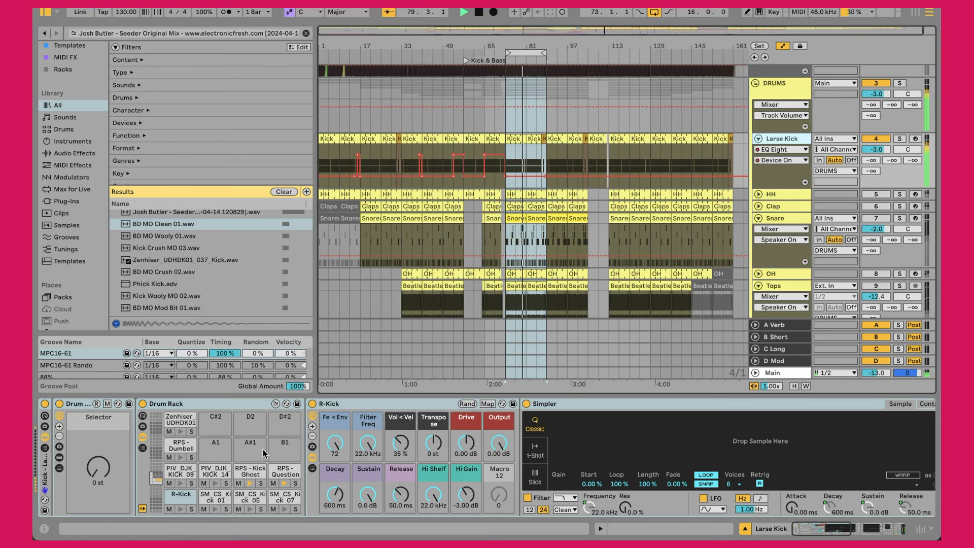
pyautogui.click(249, 473)
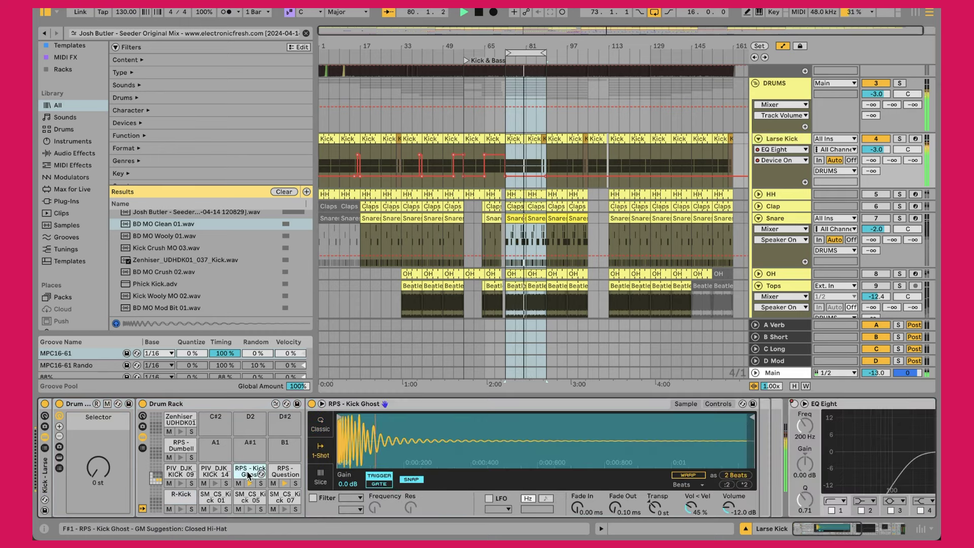
pyautogui.click(280, 473)
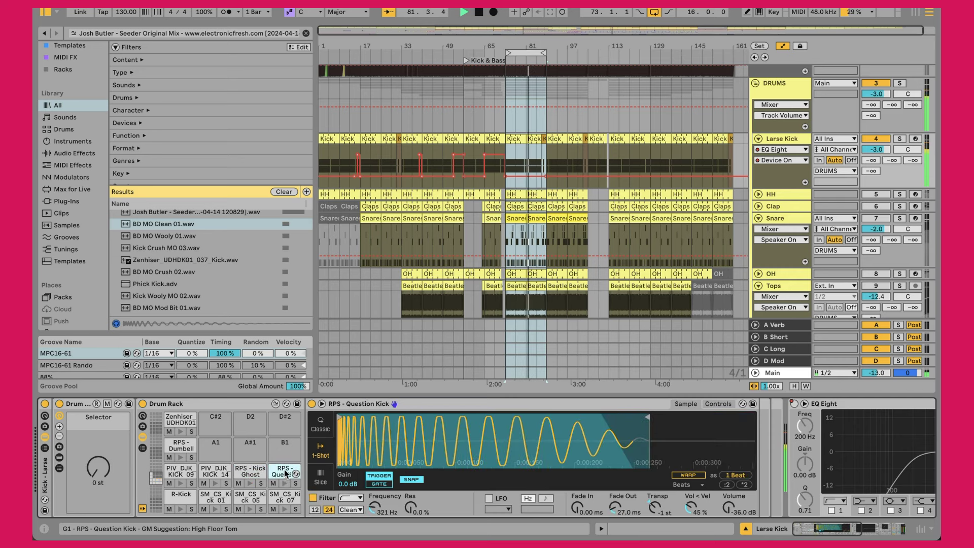
pyautogui.click(717, 404)
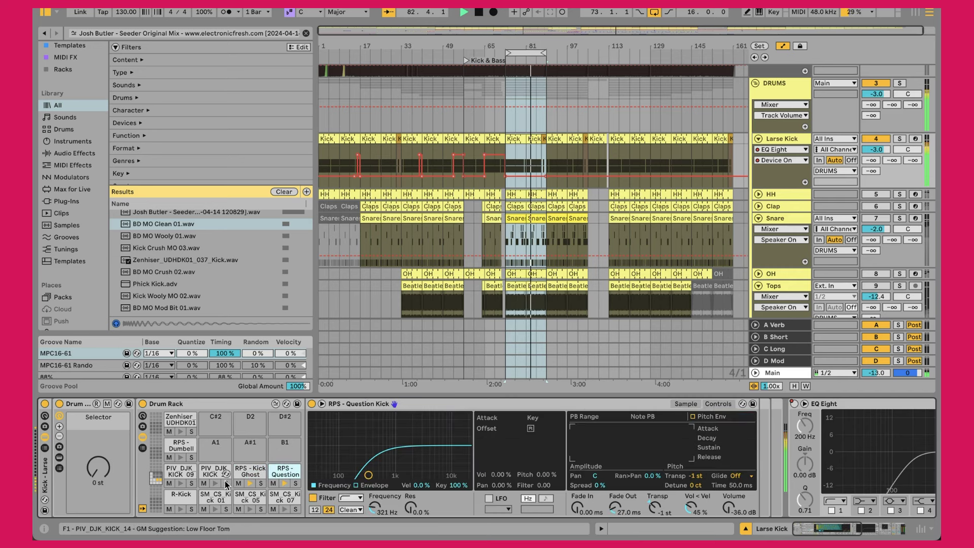
pyautogui.click(247, 475)
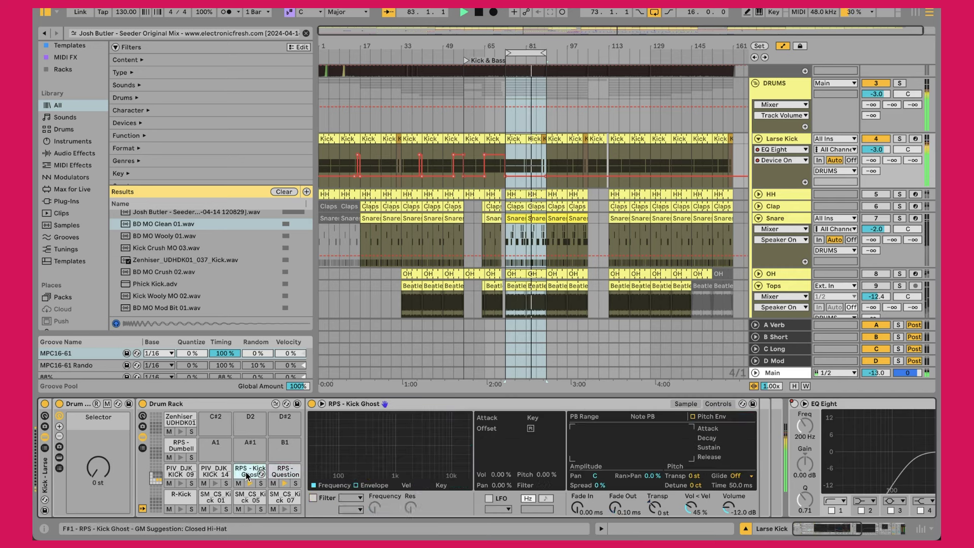
# Step: Mute the RPS - Question Kick pad to hear RPS - Kick Ghost alone, and inspect the ghost kick's sample and controls
pyautogui.click(273, 484)
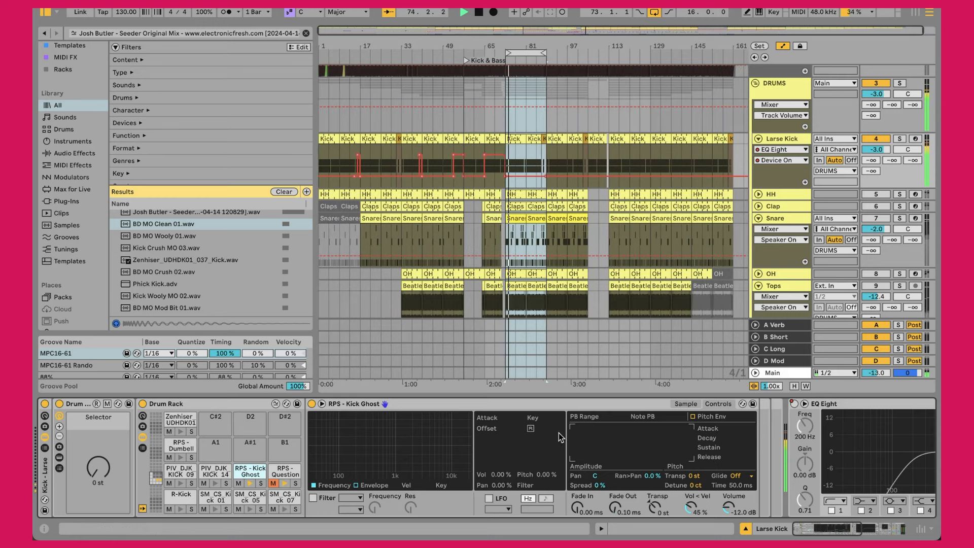
pyautogui.click(690, 405)
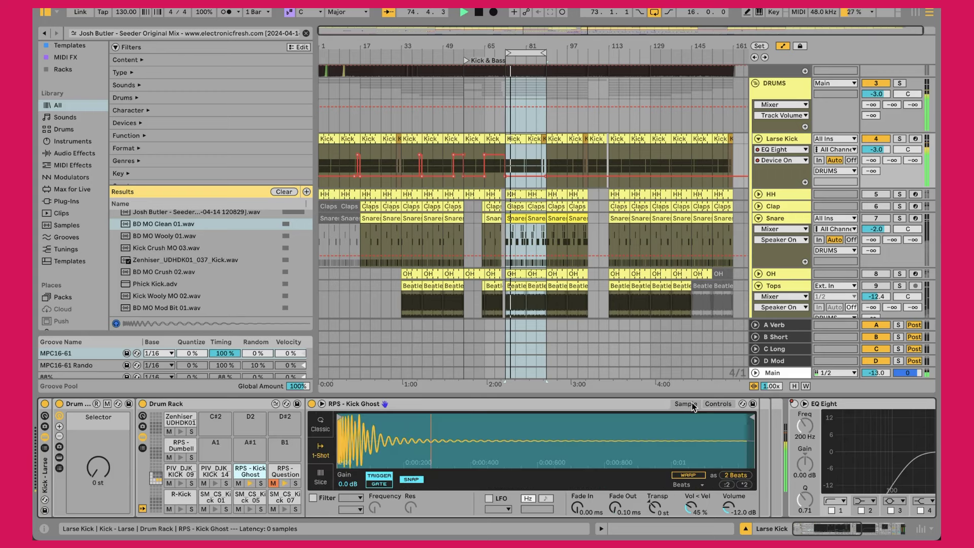
pyautogui.click(728, 405)
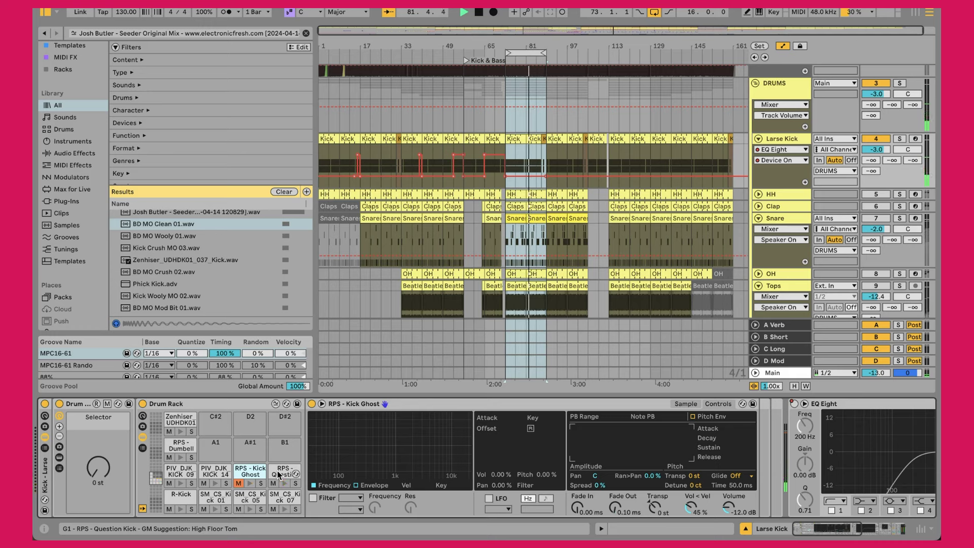
pyautogui.click(688, 403)
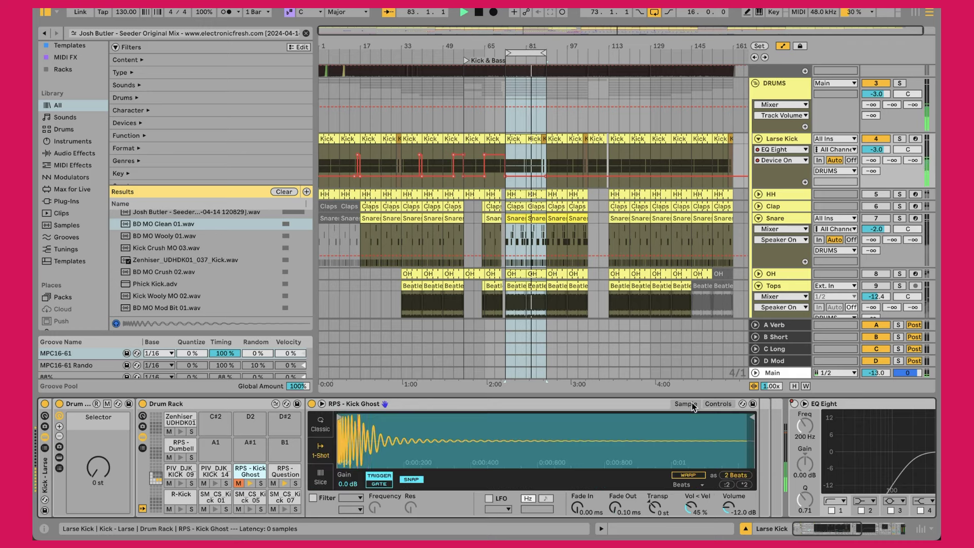
pyautogui.click(711, 403)
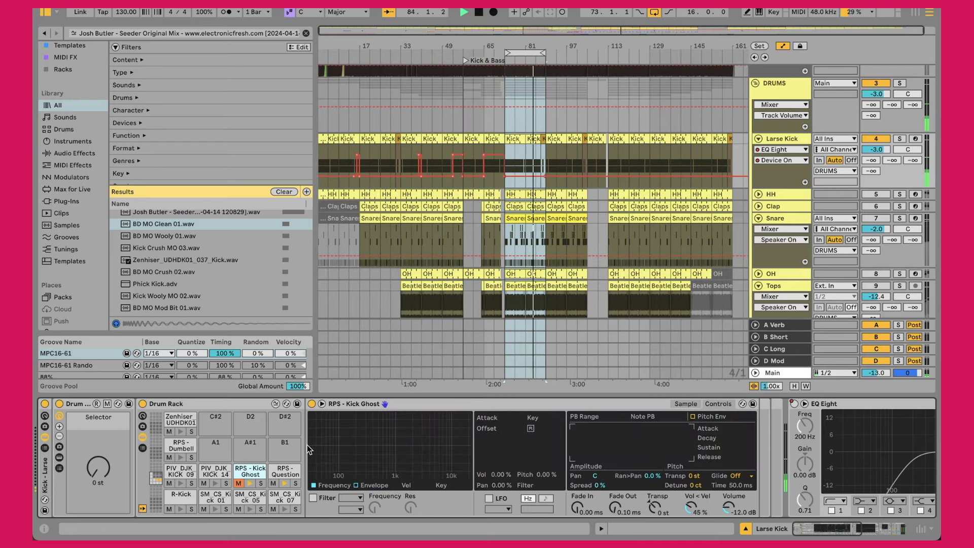
# Step: Set the RPS - Question Kick filter frequency to 330 Hz and unmute the RPS - Kick Ghost pad
pyautogui.click(285, 471)
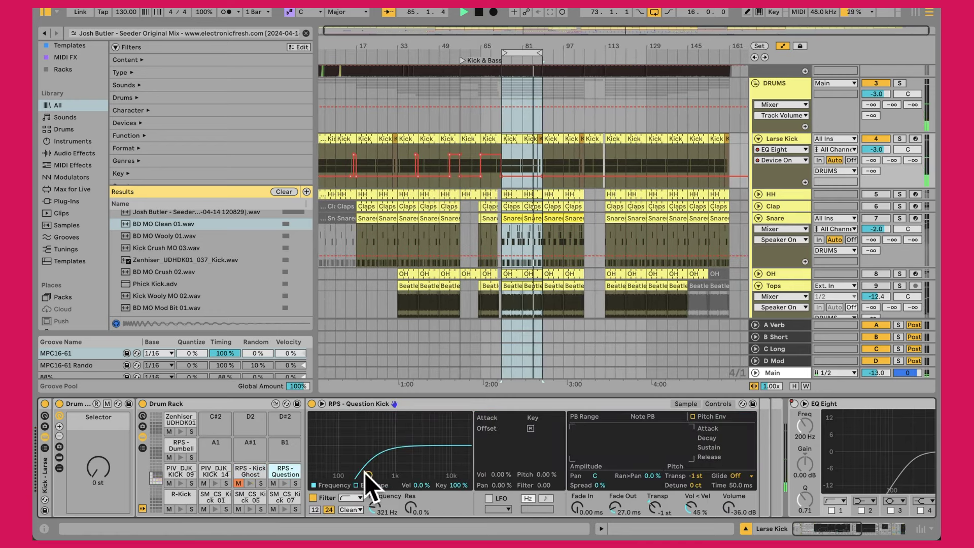
pyautogui.moveTo(369, 476); pyautogui.dragTo(370, 475)
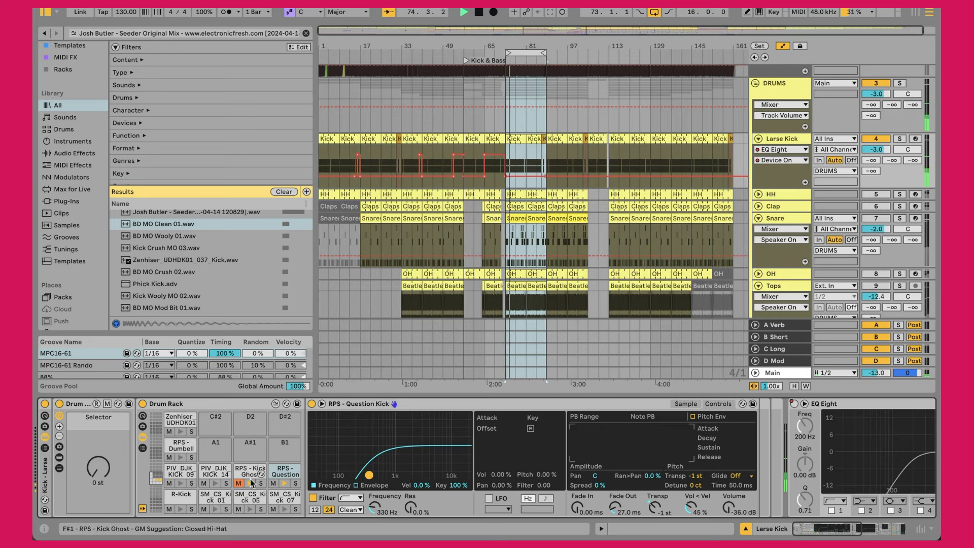
pyautogui.click(237, 485)
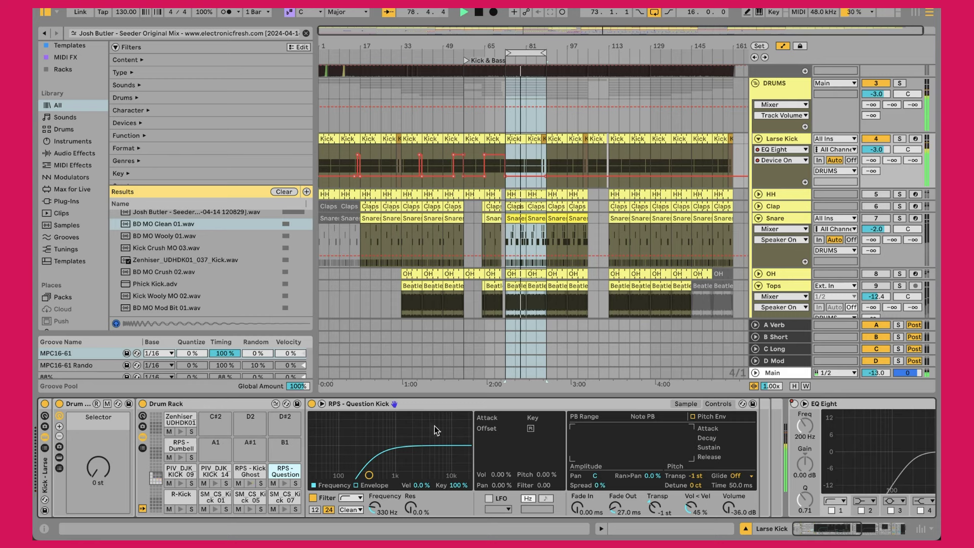
# Step: Examine the Drive, Damp, Boom frequency and Boom amount settings of the Drum Buss at the end of the kick's effect chain
pyautogui.press('z')
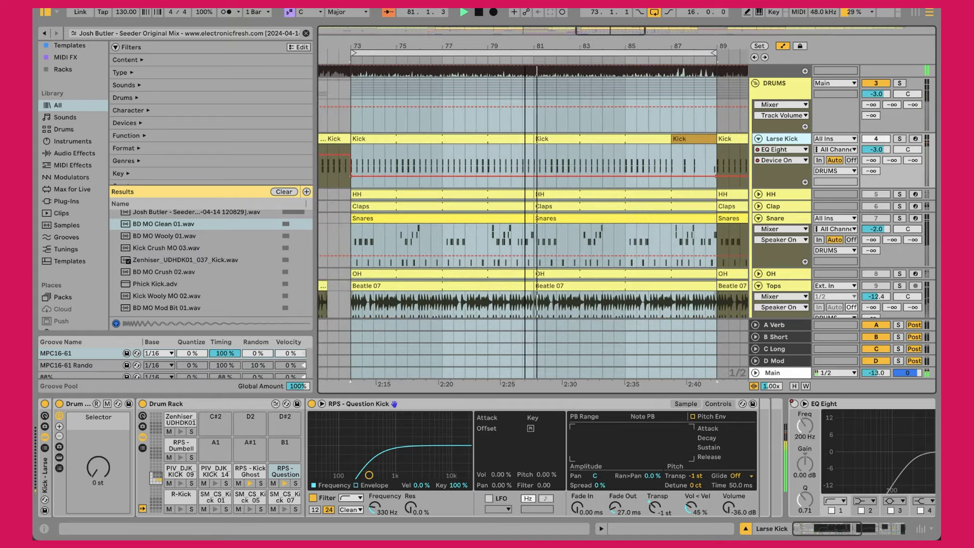
pyautogui.moveTo(555, 487)
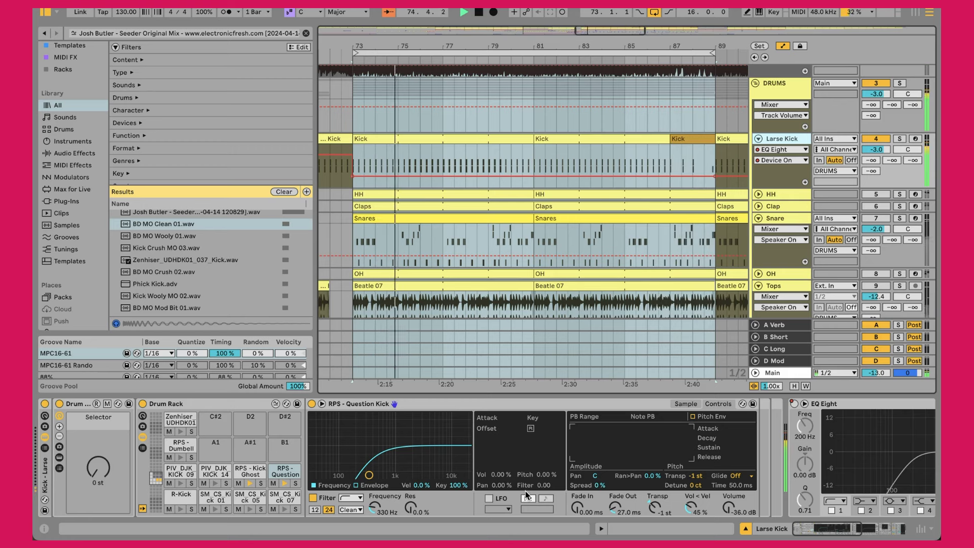
pyautogui.hscroll(10, 526, 495)
pyautogui.hscroll(2, 526, 495)
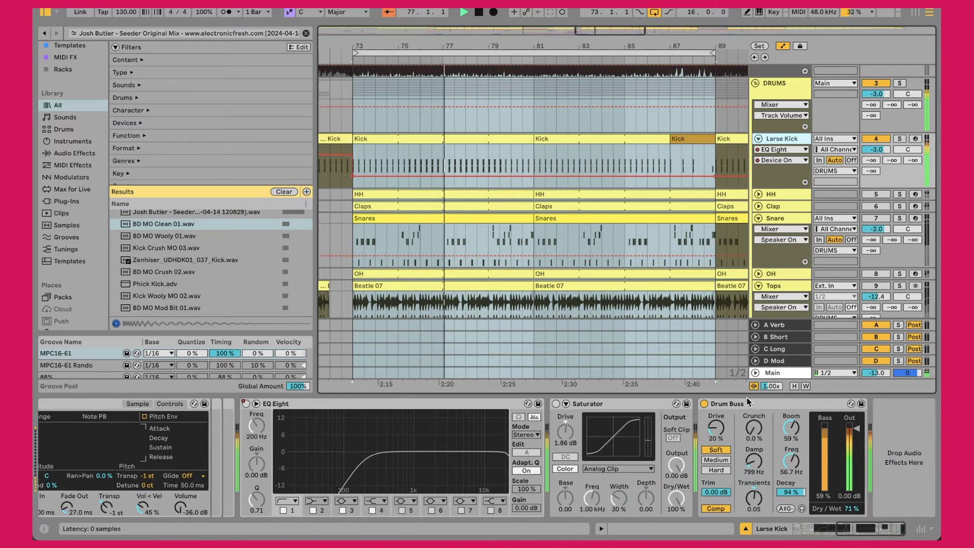
pyautogui.click(723, 431)
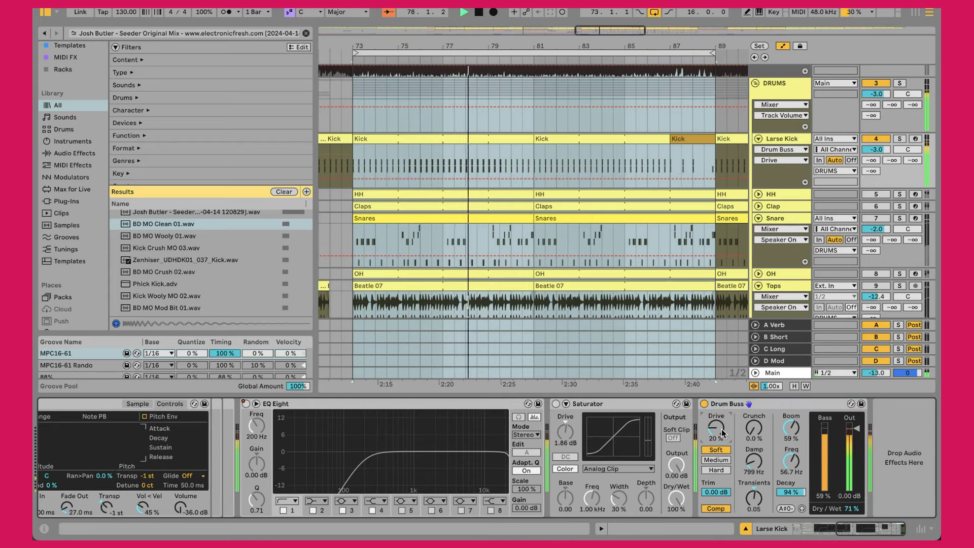
pyautogui.click(754, 461)
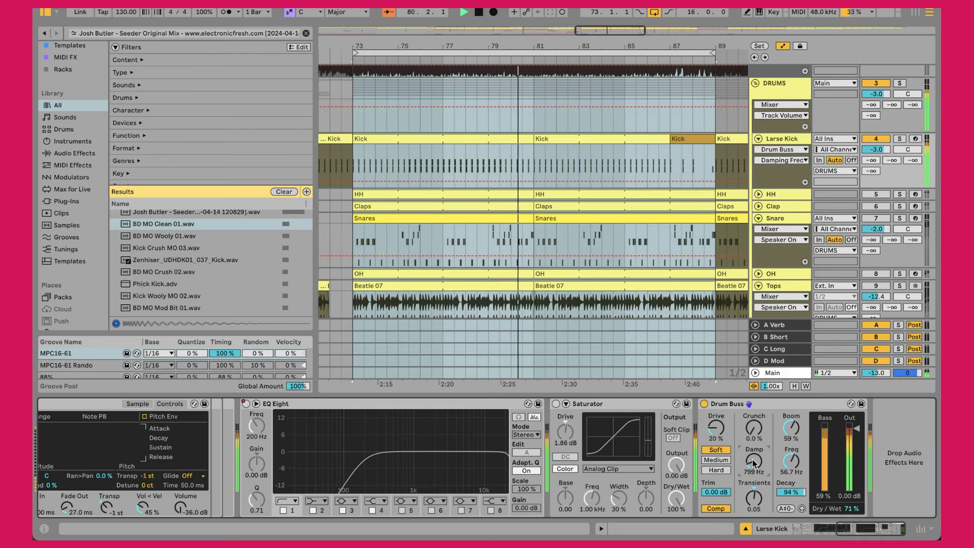
pyautogui.click(794, 463)
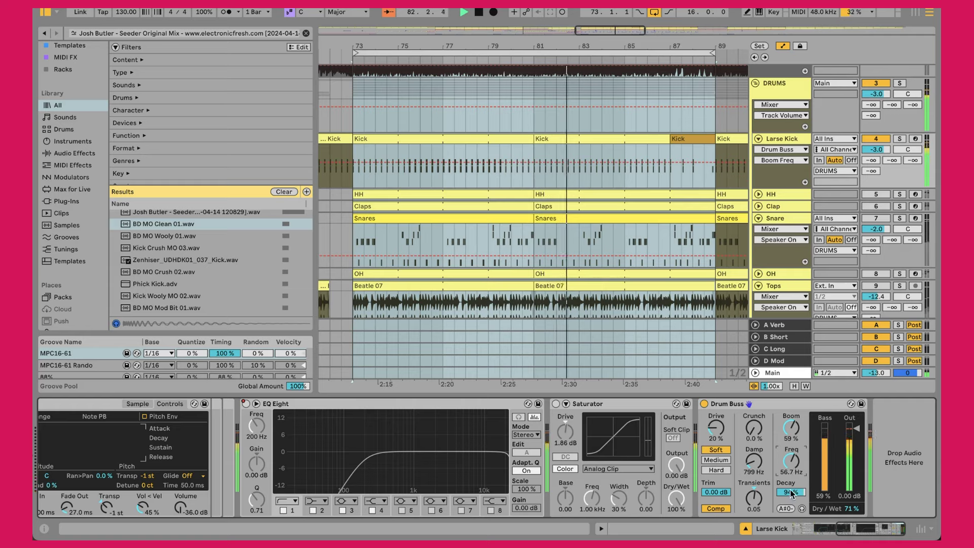
pyautogui.click(792, 428)
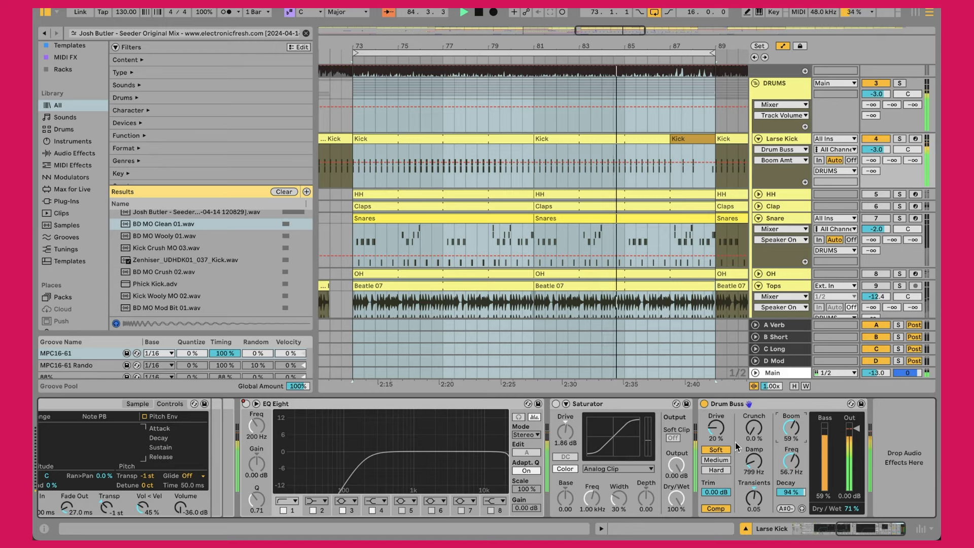
# Step: Bypass and re-enable the Drum Buss twice during playback to compare the kick with and without it
pyautogui.click(705, 404)
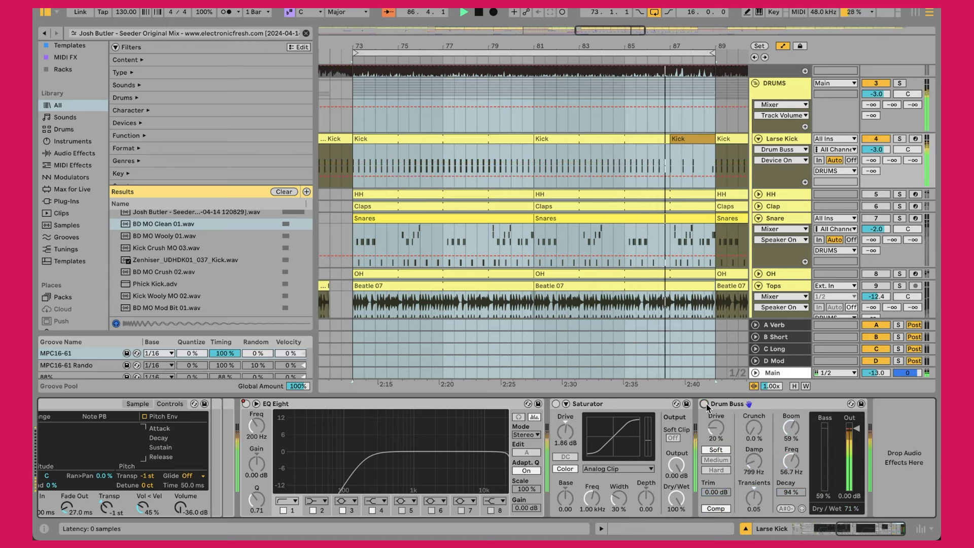
pyautogui.click(705, 404)
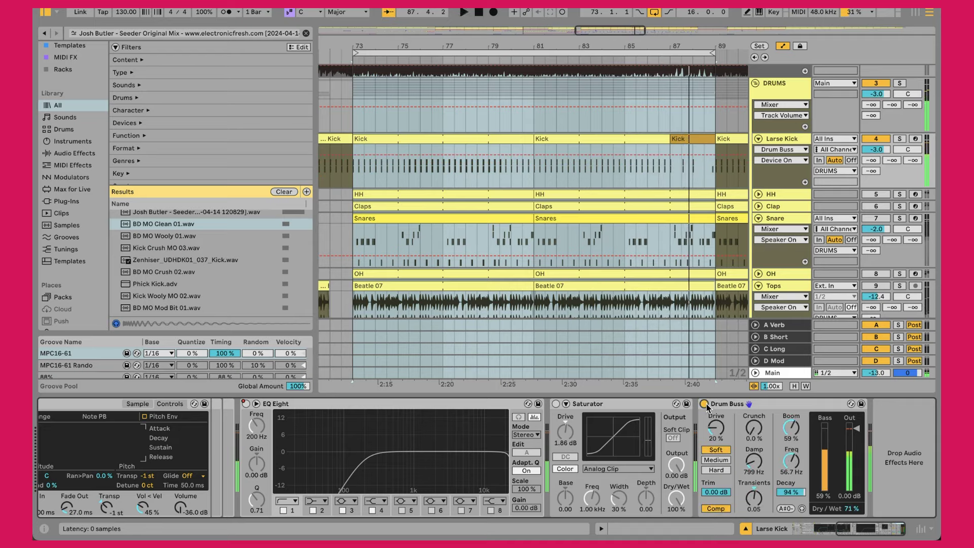
pyautogui.click(705, 404)
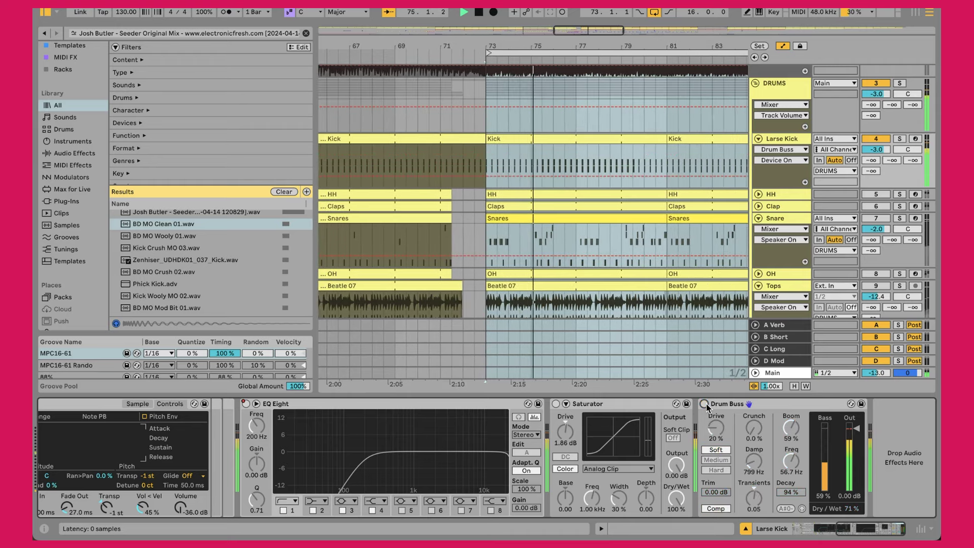
pyautogui.click(705, 404)
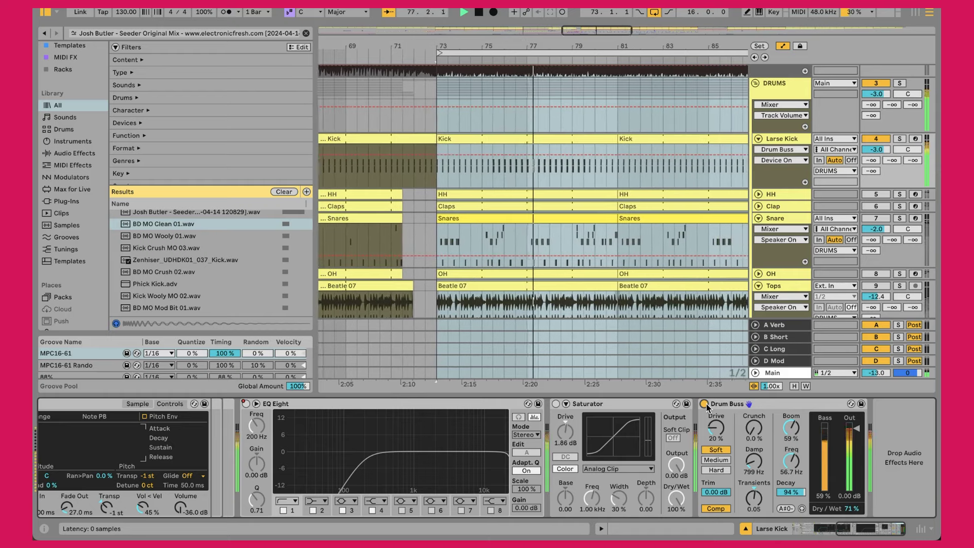
# Step: Unfold the HH track, open its clip at bar 81 in the note editor and inspect the hi-hat notes' velocities
pyautogui.click(759, 194)
pyautogui.click(781, 193)
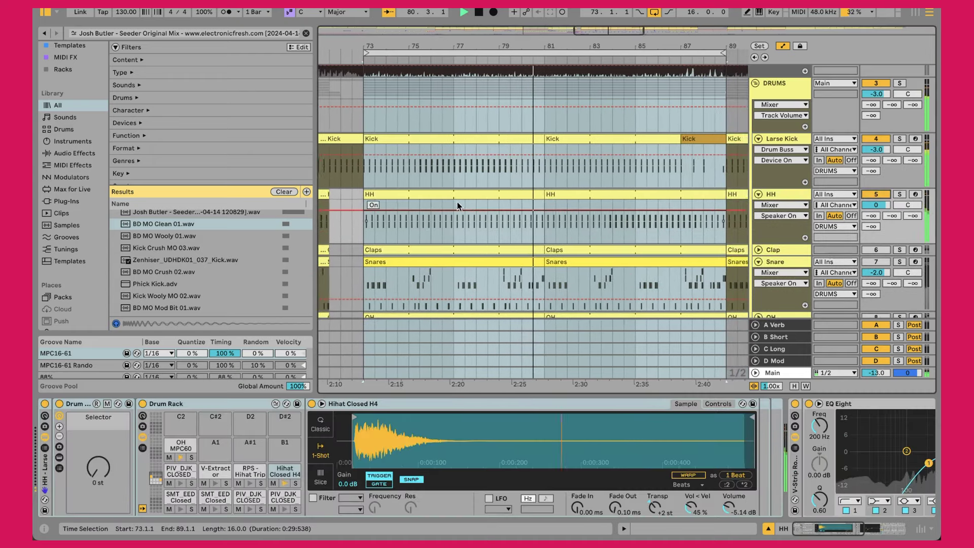
pyautogui.doubleClick(552, 196)
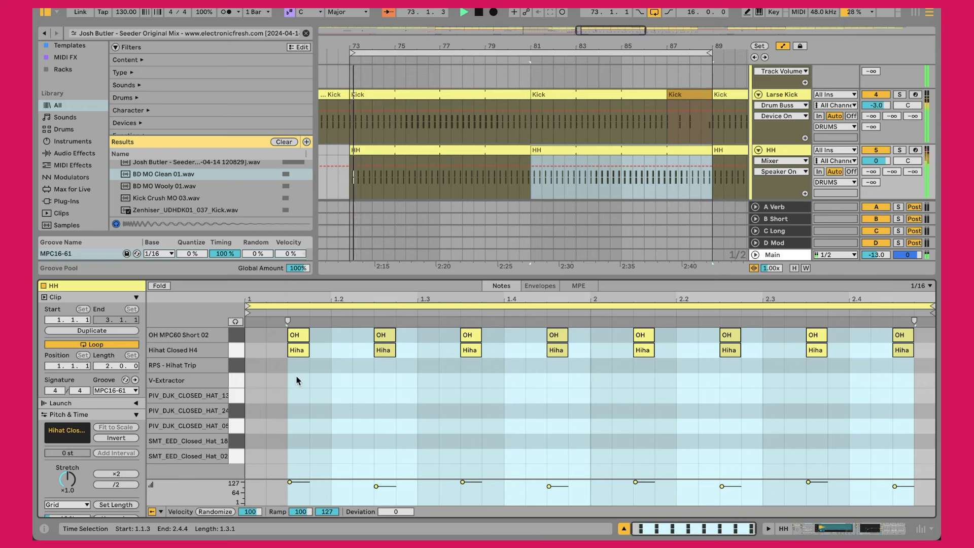
pyautogui.click(291, 482)
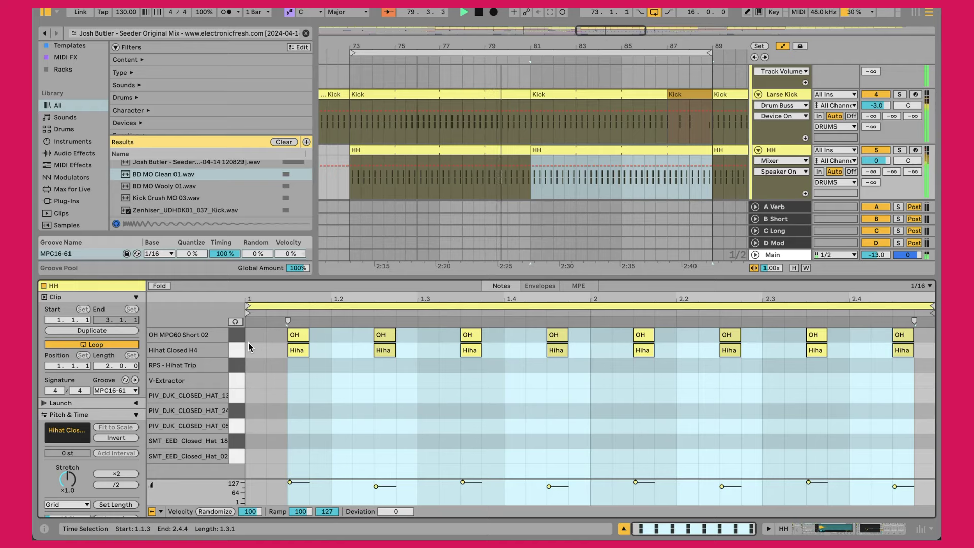
# Step: Compare the Hihat Closed H4 and OH MPC60 Short 02 samples in the HH drum rack by muting and unmuting their pads
pyautogui.hotkey('shift', 'Tab')
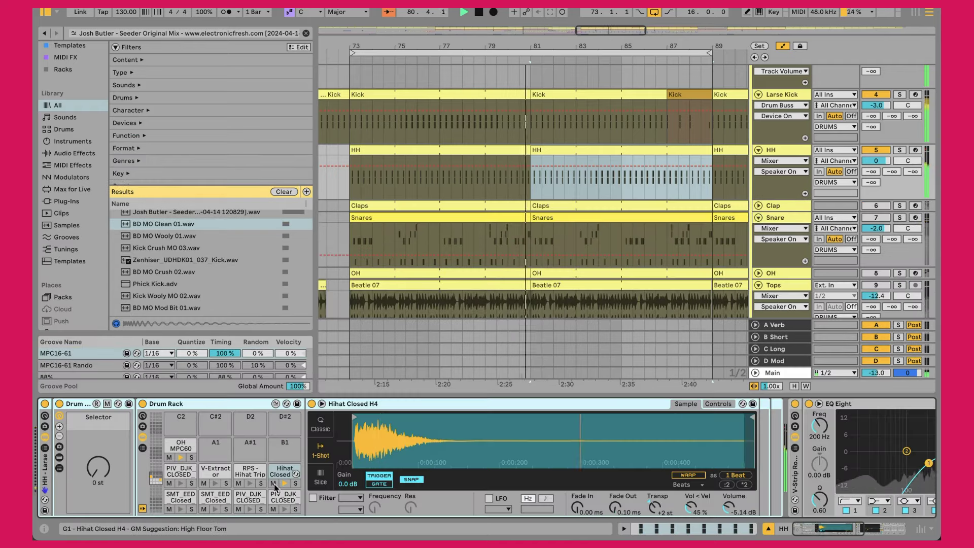
pyautogui.click(273, 483)
pyautogui.click(177, 445)
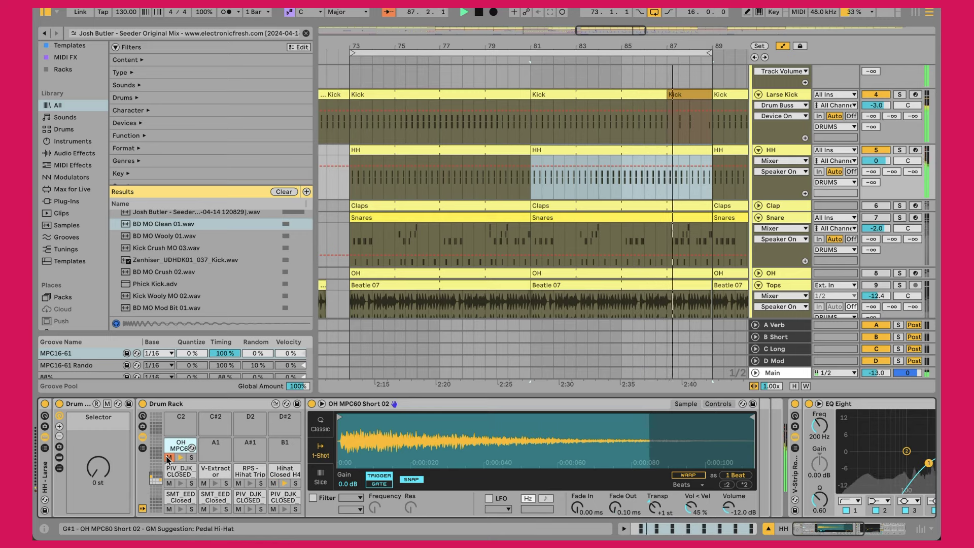
pyautogui.click(280, 473)
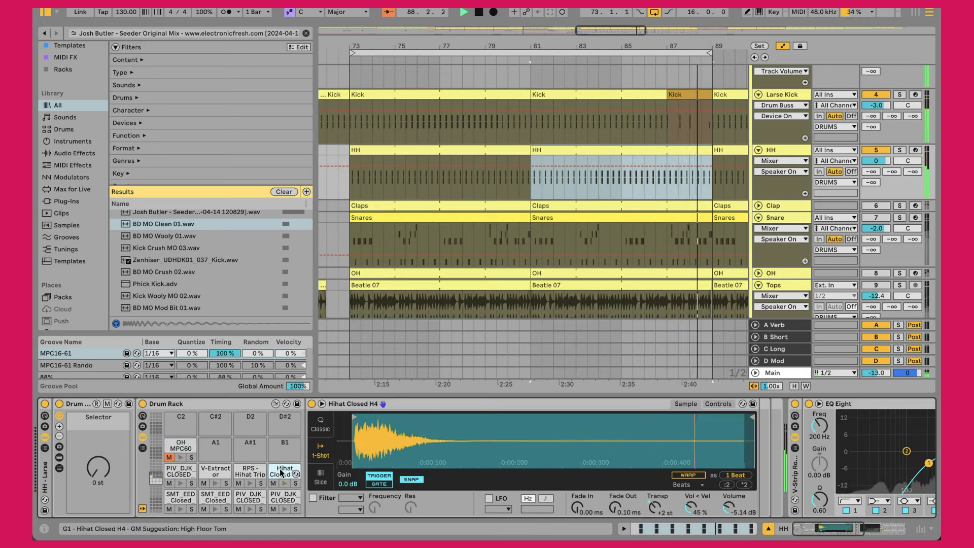
pyautogui.moveTo(355, 417)
pyautogui.mouseDown()
pyautogui.moveTo(343, 417)
pyautogui.moveTo(355, 416)
pyautogui.mouseUp()
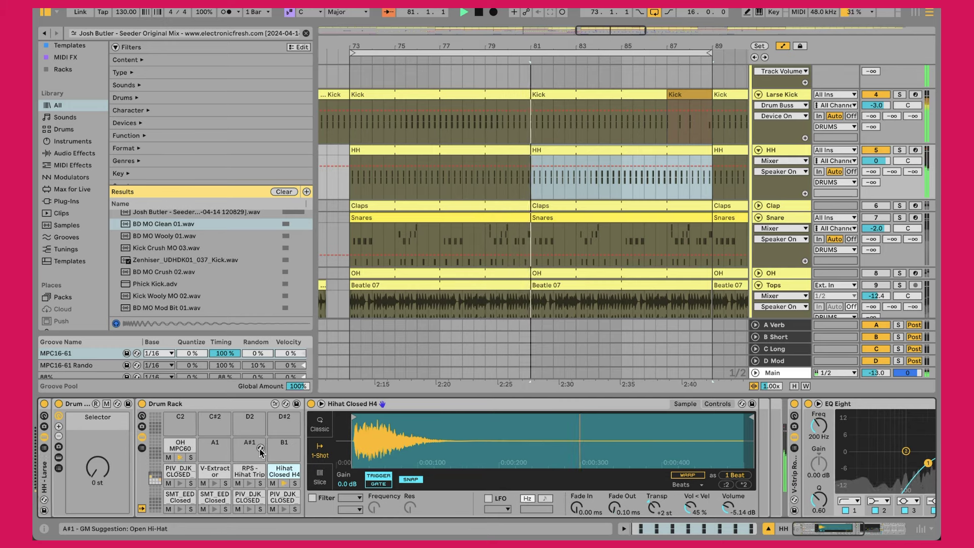
# Step: Inspect the hi-hat effect chain after the Drum Rack, focusing on the EQ Eight low cut and the TRANS, SIDE and WIDTH racks
pyautogui.scroll(-5, 261, 452)
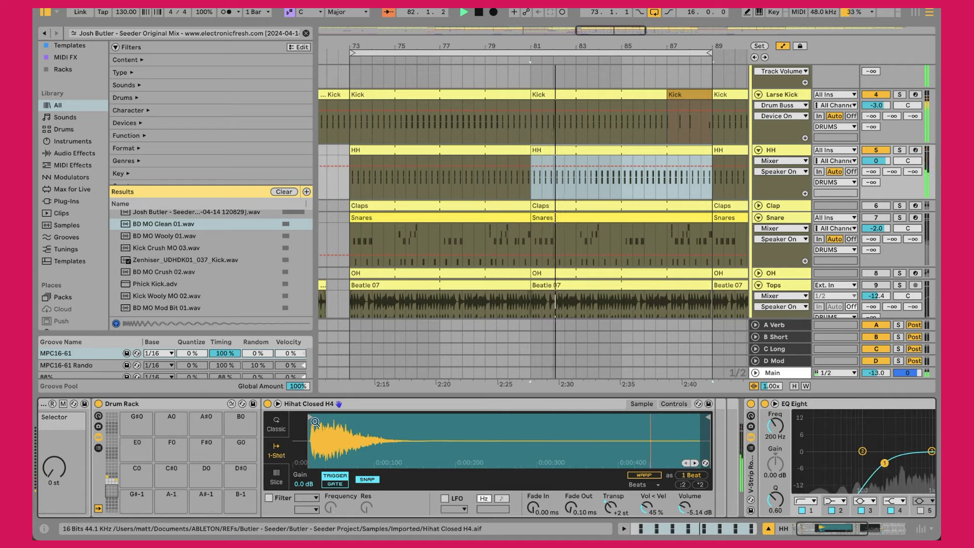
pyautogui.hscroll(5, 460, 421)
pyautogui.hscroll(-6, 460, 421)
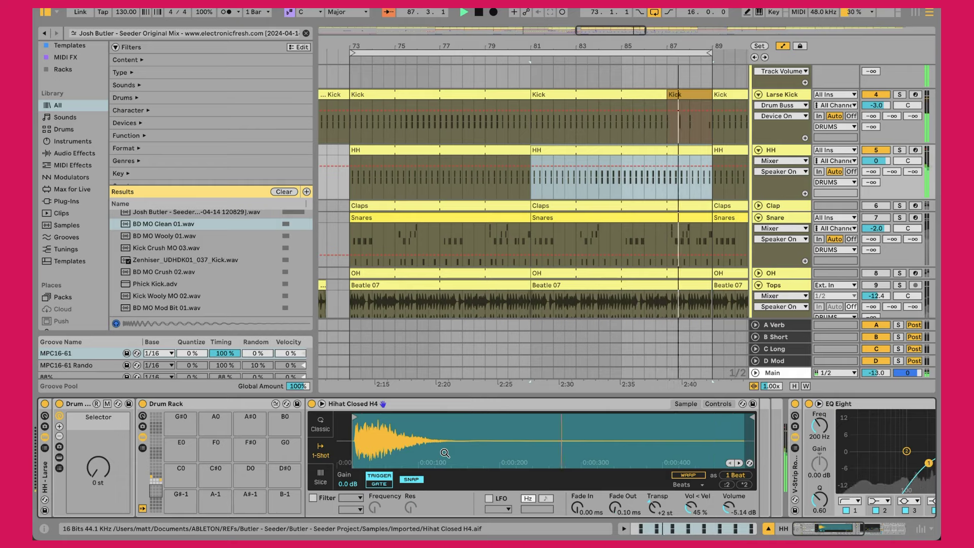
pyautogui.hscroll(10, 445, 453)
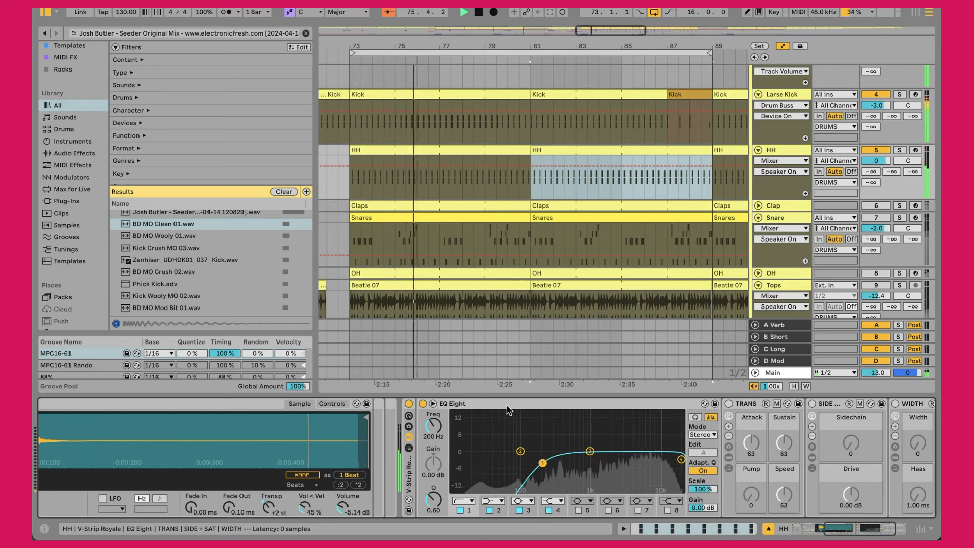
pyautogui.hscroll(3, 507, 406)
pyautogui.click(425, 406)
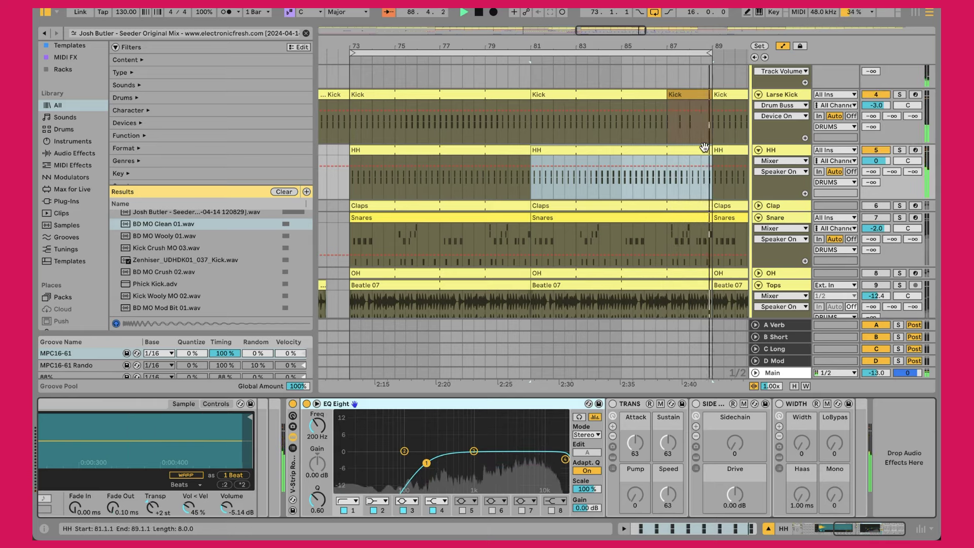
# Step: Unfold and activate the Clap track, and open its clip at bar 73 in the note editor to show the clap pattern
pyautogui.click(774, 208)
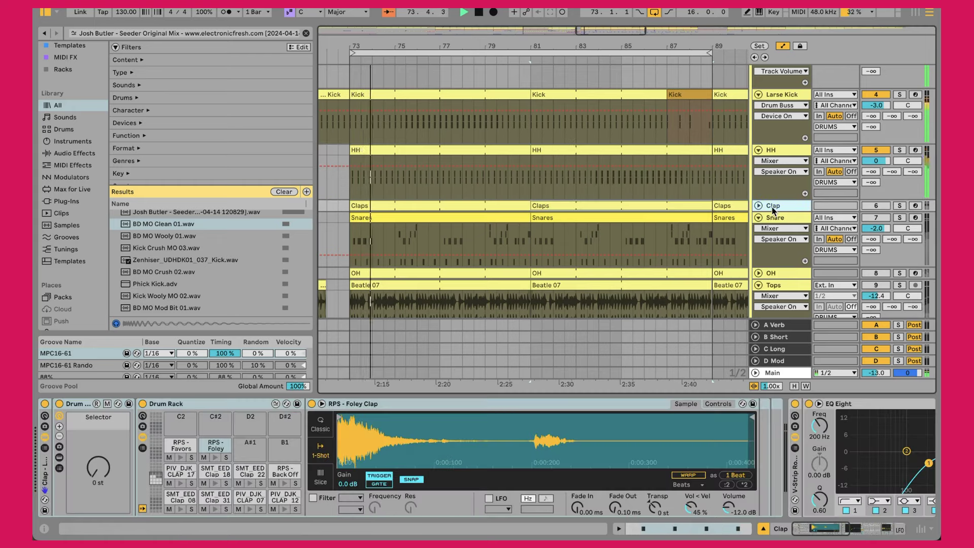
pyautogui.click(757, 206)
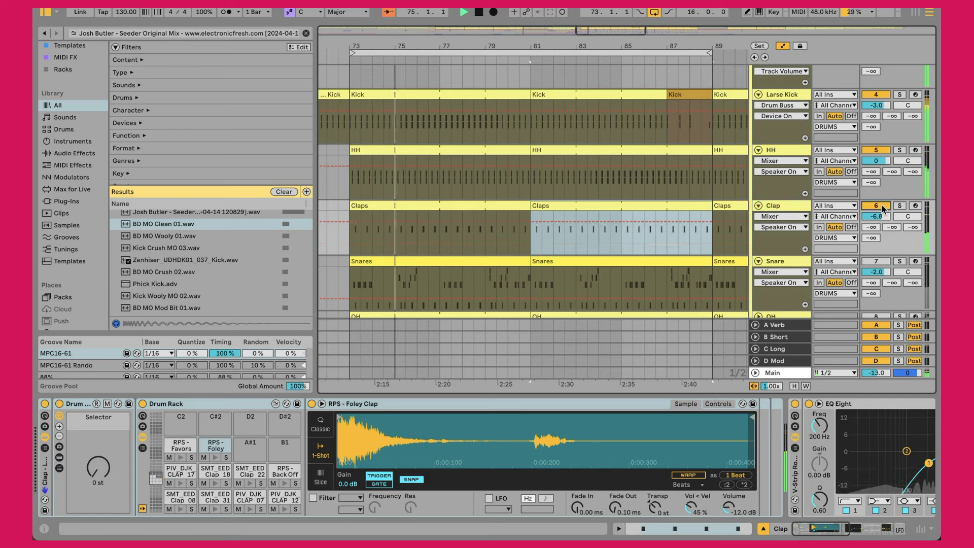
pyautogui.click(428, 208)
pyautogui.doubleClick(428, 209)
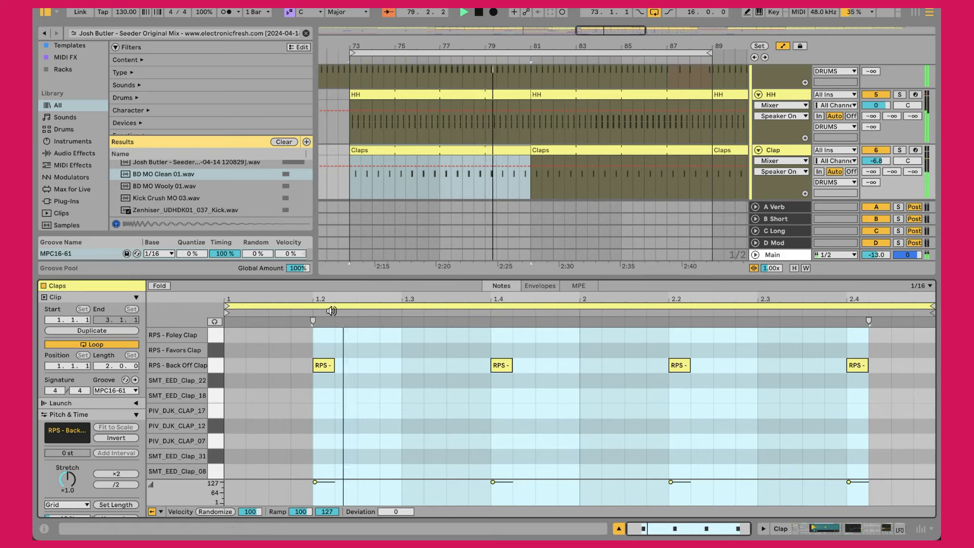
pyautogui.click(321, 330)
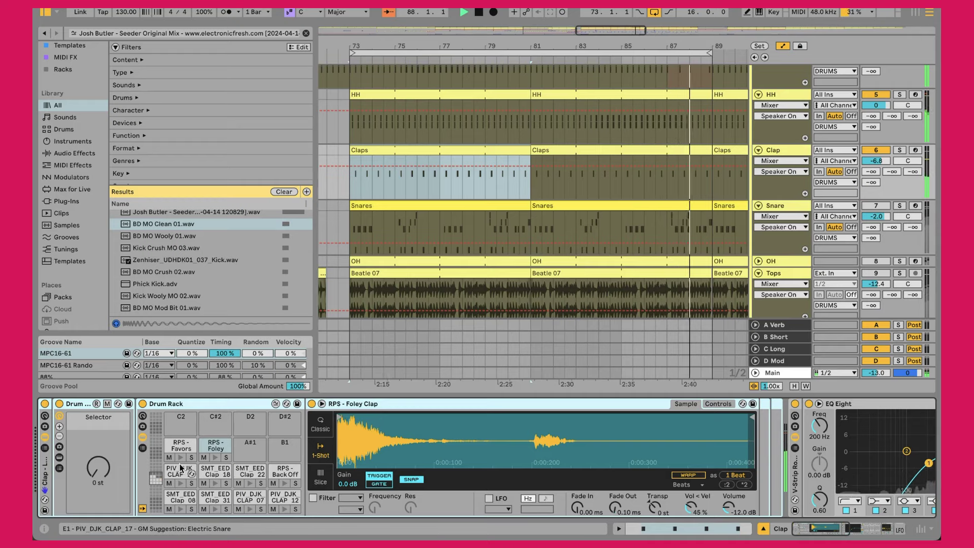
# Step: Inspect the RPS - Back Off Clap sample in the clap drum rack and the EQ Eight low cut that follows it
pyautogui.click(281, 476)
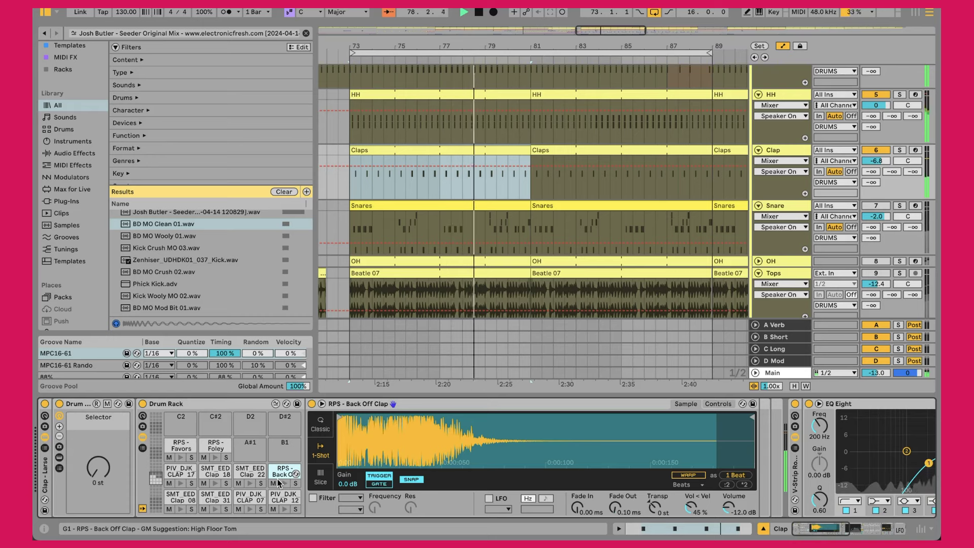
pyautogui.hscroll(10, 279, 482)
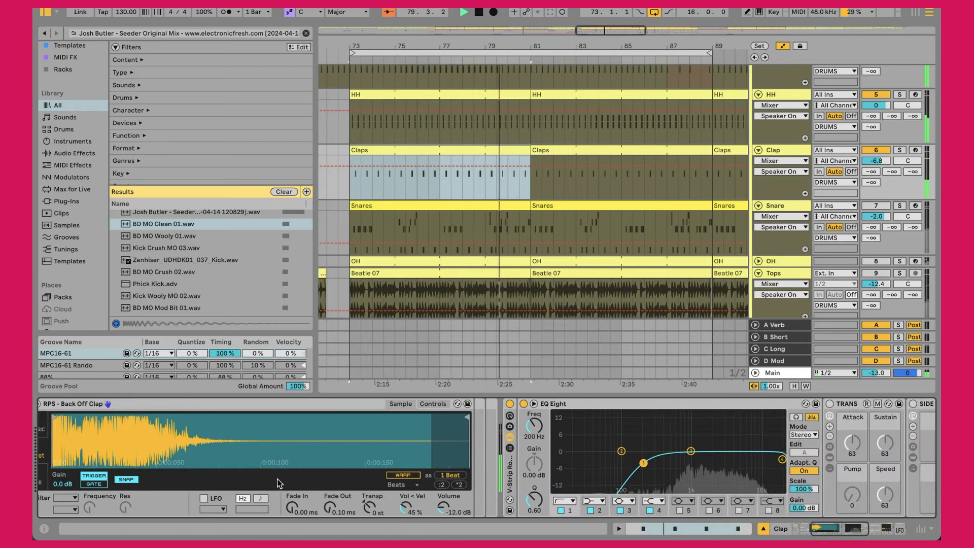
pyautogui.hscroll(-6, 277, 479)
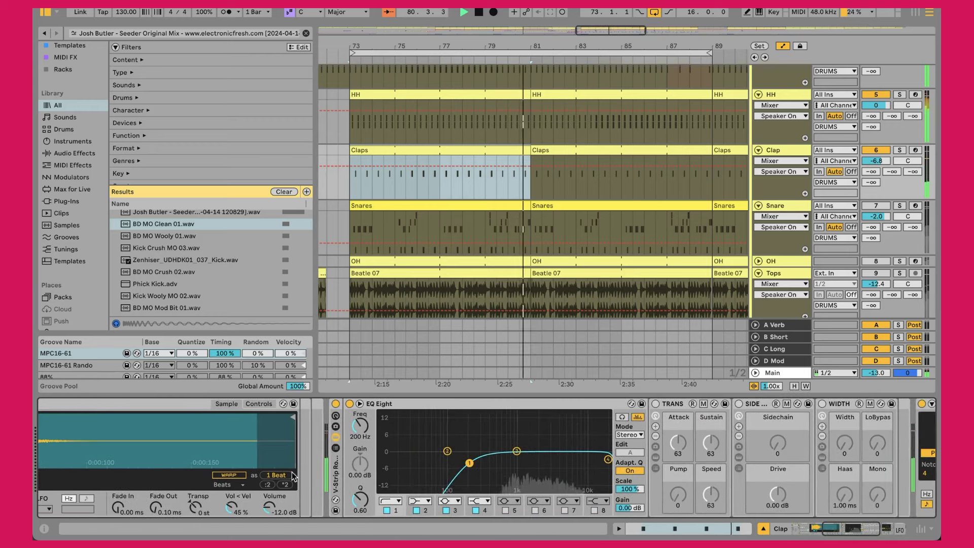
pyautogui.click(431, 404)
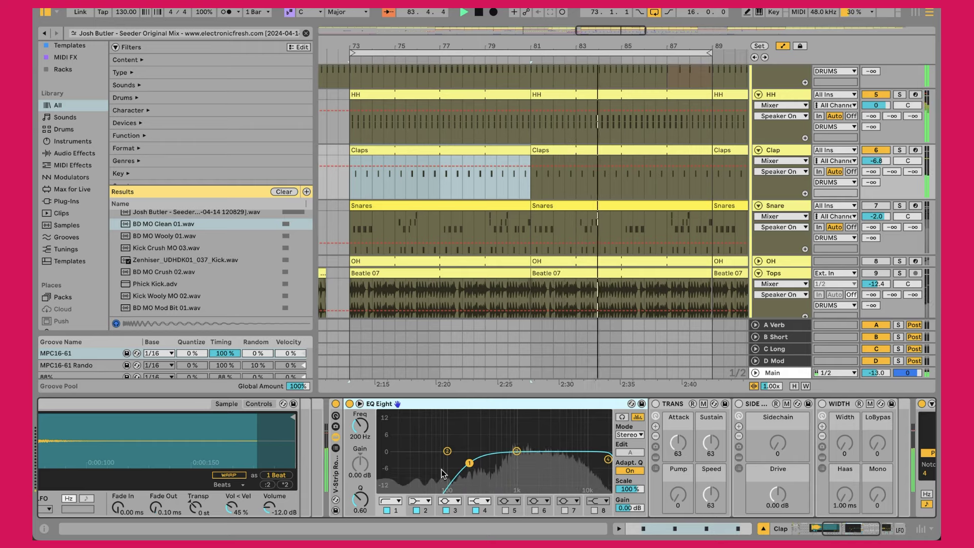
# Step: Bypass and re-enable the Phaser-Flanger on the Clap track during playback to compare the clap with and without it
pyautogui.hscroll(8, 442, 470)
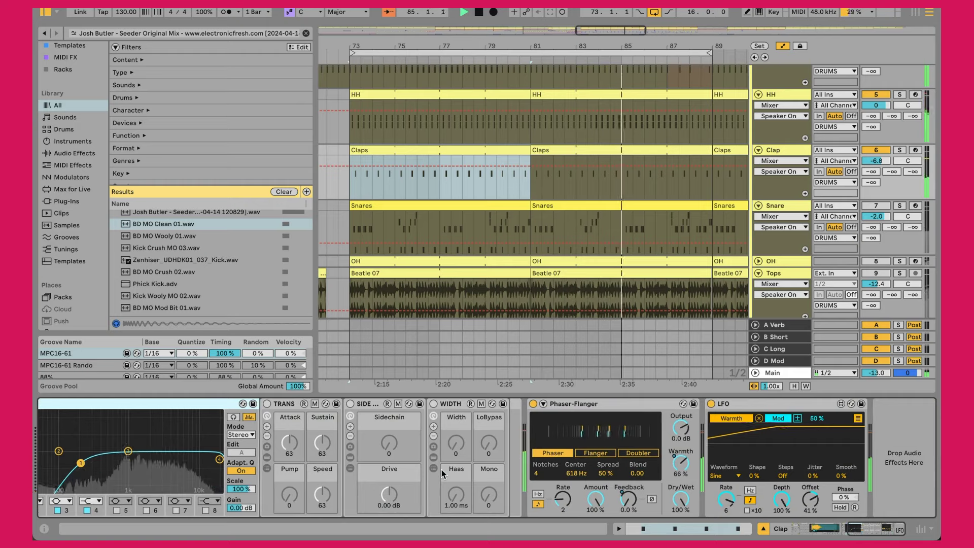
pyautogui.click(569, 404)
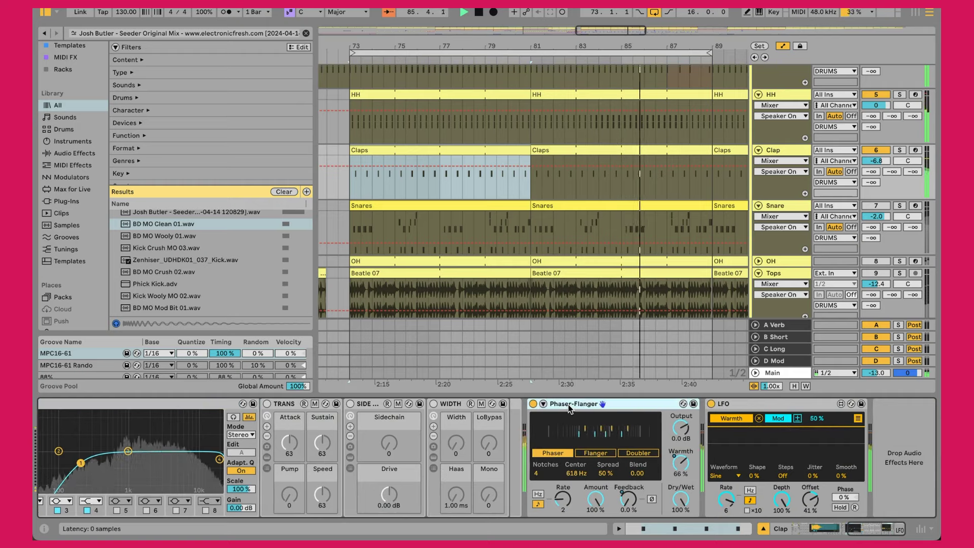
pyautogui.click(533, 404)
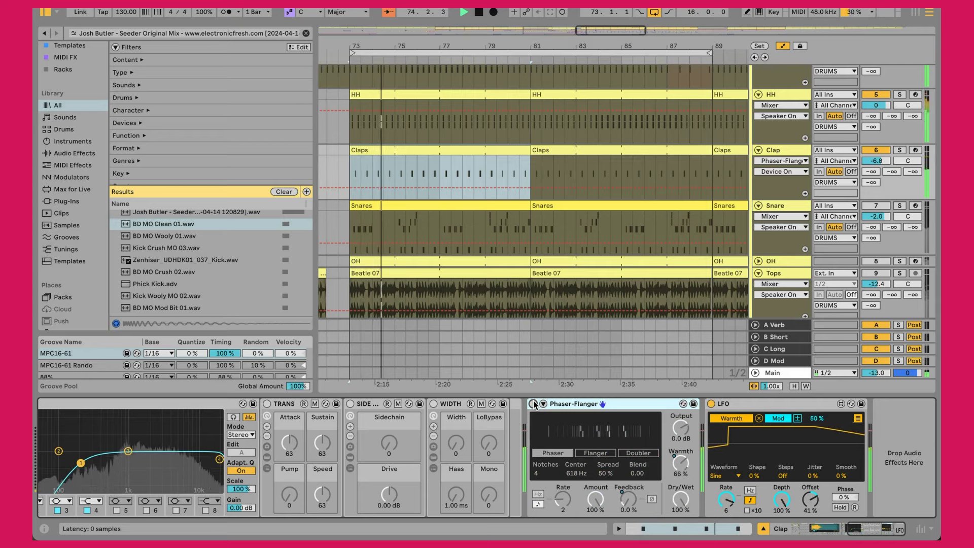
pyautogui.click(534, 404)
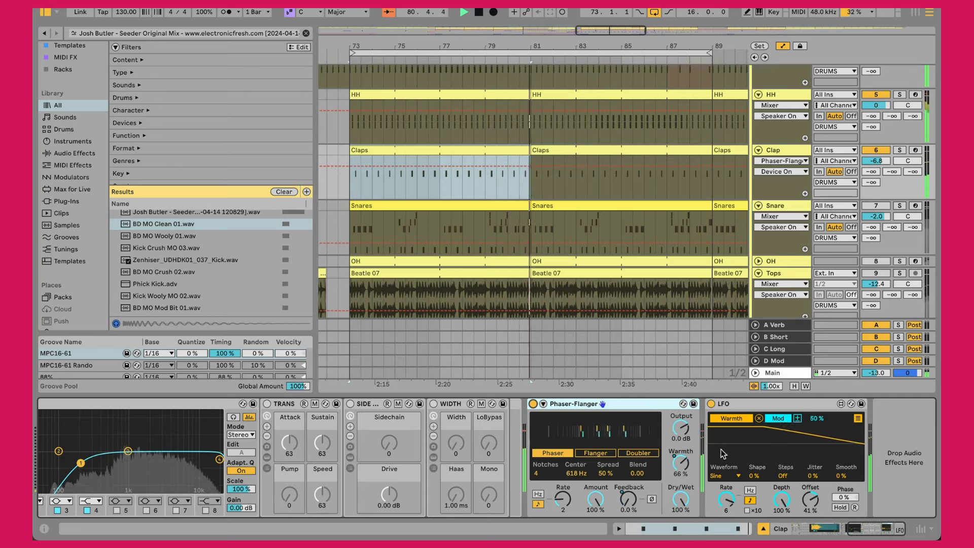
# Step: Review the LFO's mapping list for its Warmth and Feedback modulation of the Phaser-Flanger, and close the list again
pyautogui.click(764, 403)
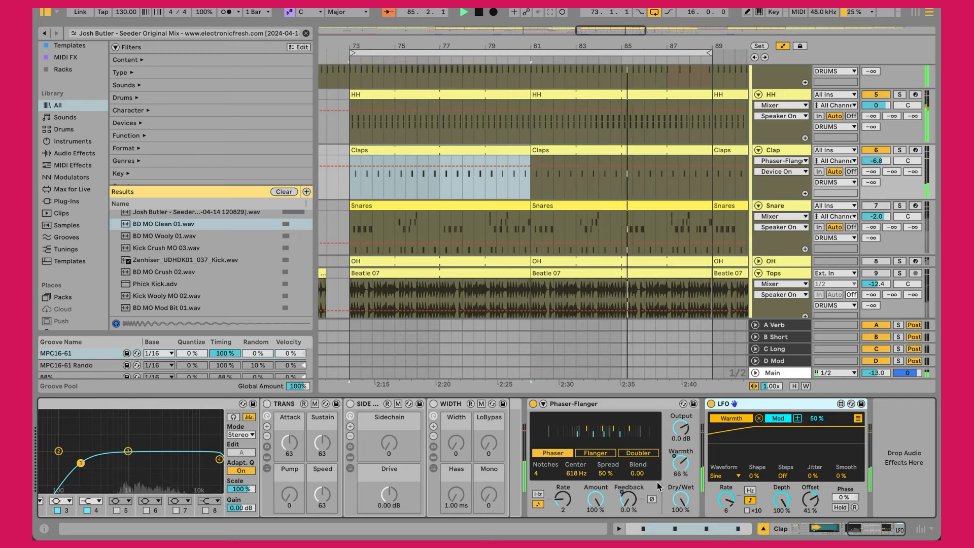
pyautogui.click(858, 418)
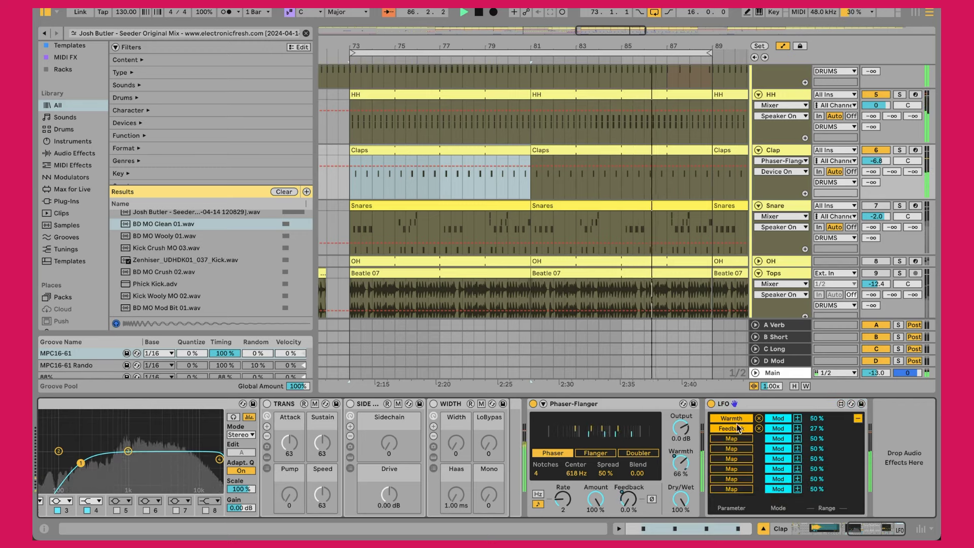
pyautogui.click(858, 418)
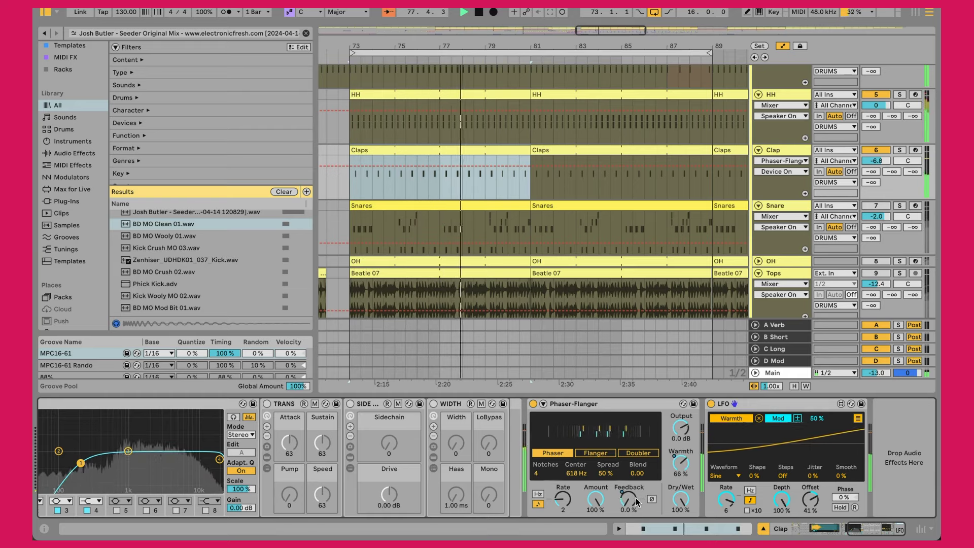
# Step: Go through the early arrangement sections from the intro onward and play the drum tracks from bar 33
pyautogui.scroll(2, 488, 177)
pyautogui.hscroll(-20, 488, 178)
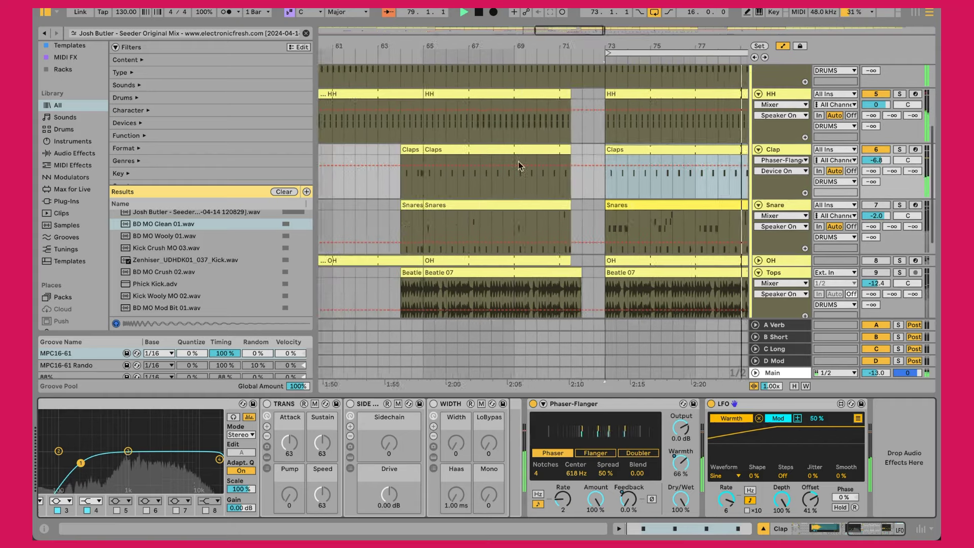
pyautogui.scroll(3, 519, 165)
pyautogui.hscroll(-10, 518, 165)
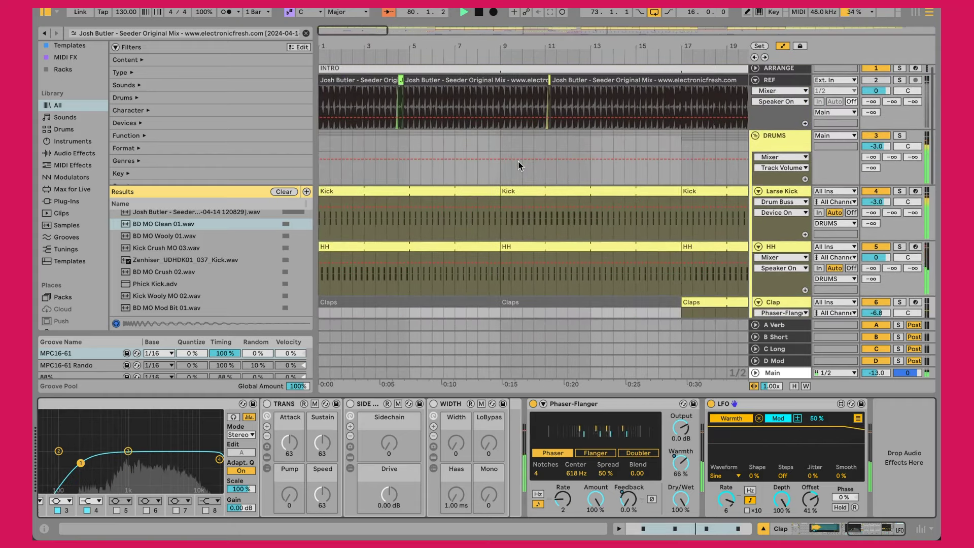
pyautogui.click(462, 55)
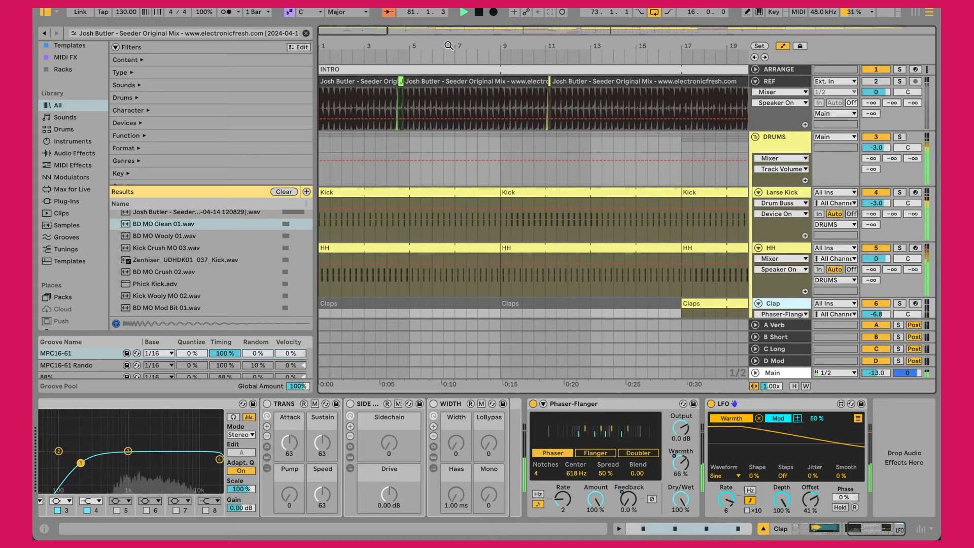
pyautogui.press('-')
pyautogui.press('-')
pyautogui.press('-')
pyautogui.scroll(-1, 391, 234)
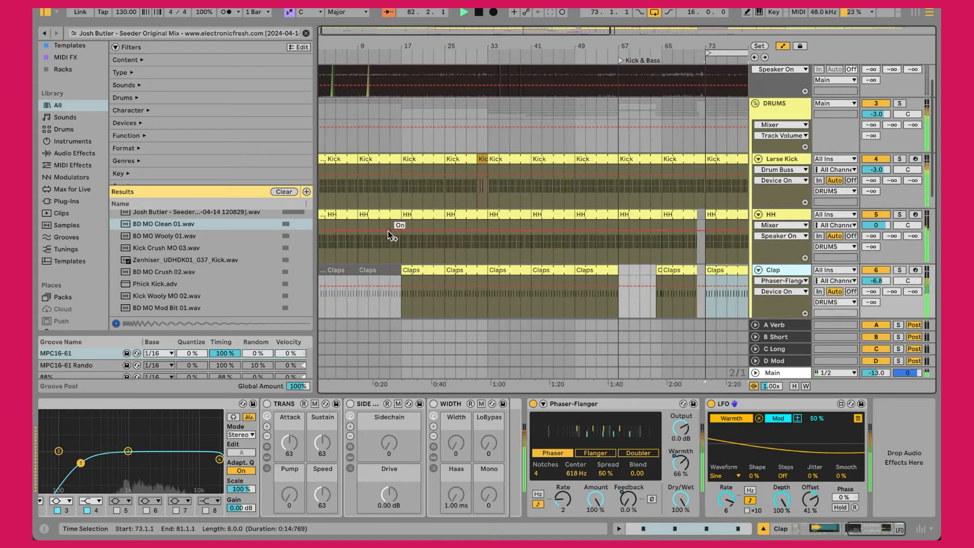
pyautogui.click(401, 134)
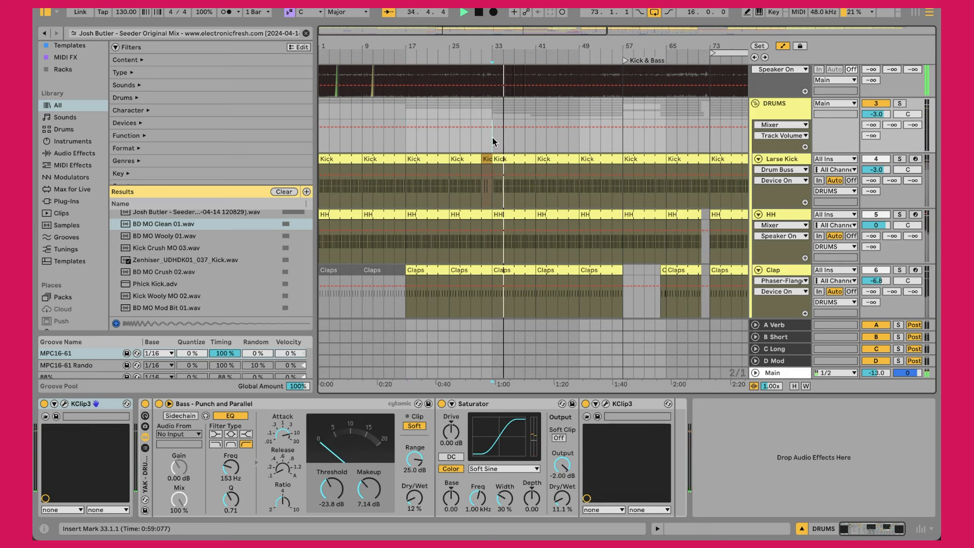
# Step: Examine where the kick, hi-hat and clap clips run through the drops, sub, build-down and outro sections
pyautogui.scroll(-3, 493, 142)
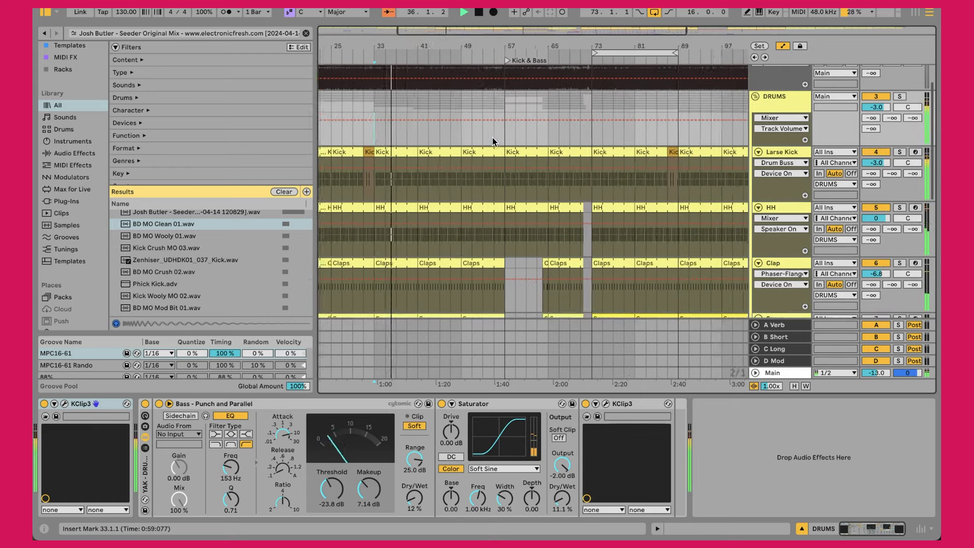
pyautogui.hscroll(10, 493, 142)
pyautogui.scroll(-1, 492, 138)
pyautogui.hscroll(1, 493, 138)
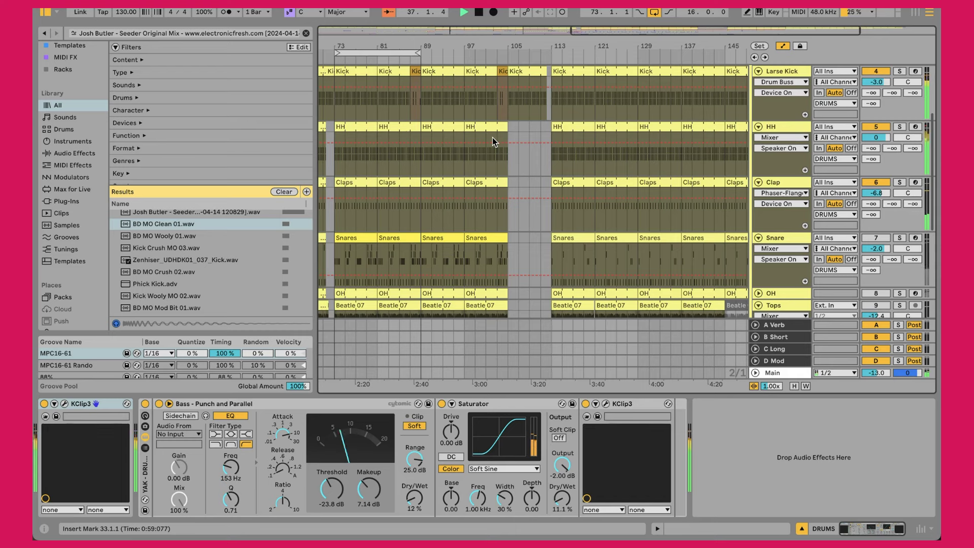
pyautogui.scroll(5, 493, 142)
pyautogui.hscroll(1, 493, 142)
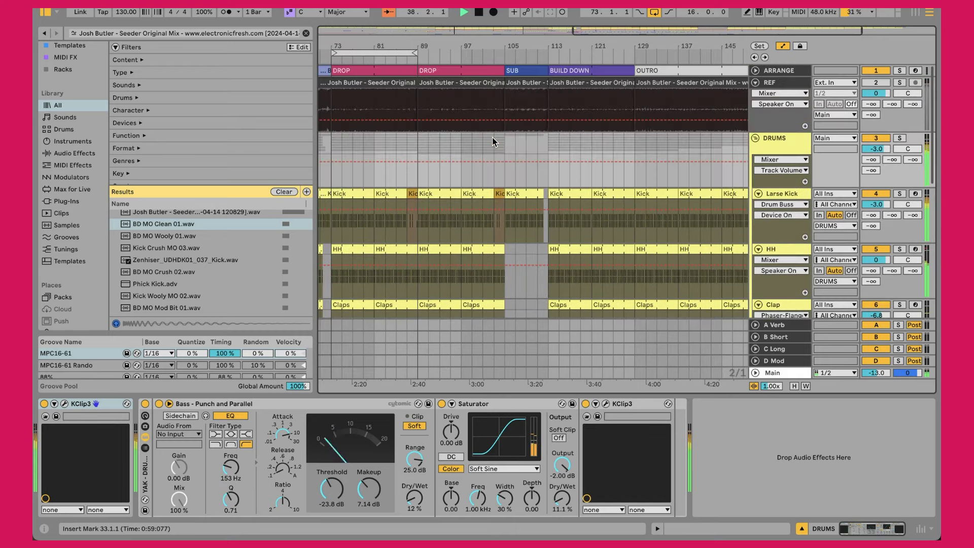
# Step: Select the drop loop from bar 73 to 89, resume playback there and bring the Snare track into view
pyautogui.click(400, 53)
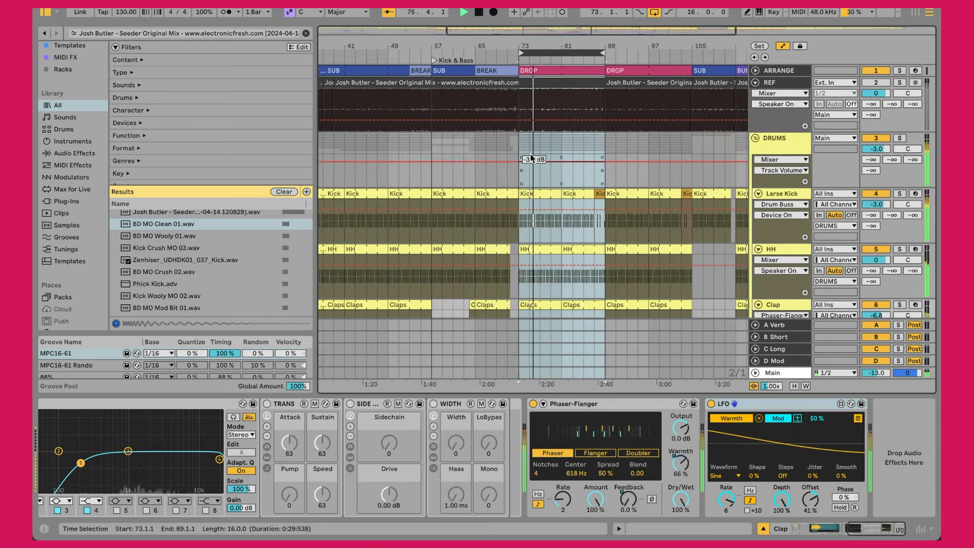
pyautogui.scroll(-1, 626, 227)
pyautogui.scroll(-1, 626, 224)
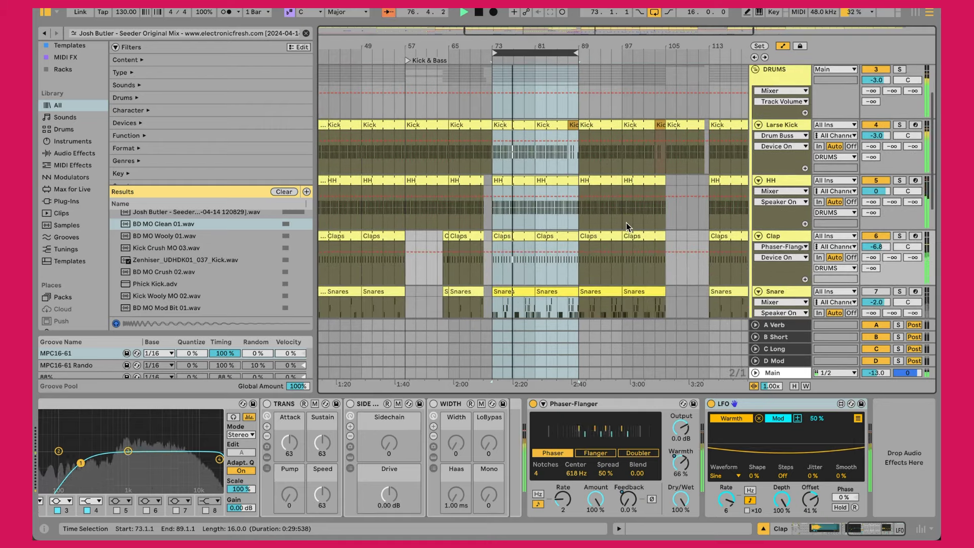
pyautogui.scroll(-5, 626, 223)
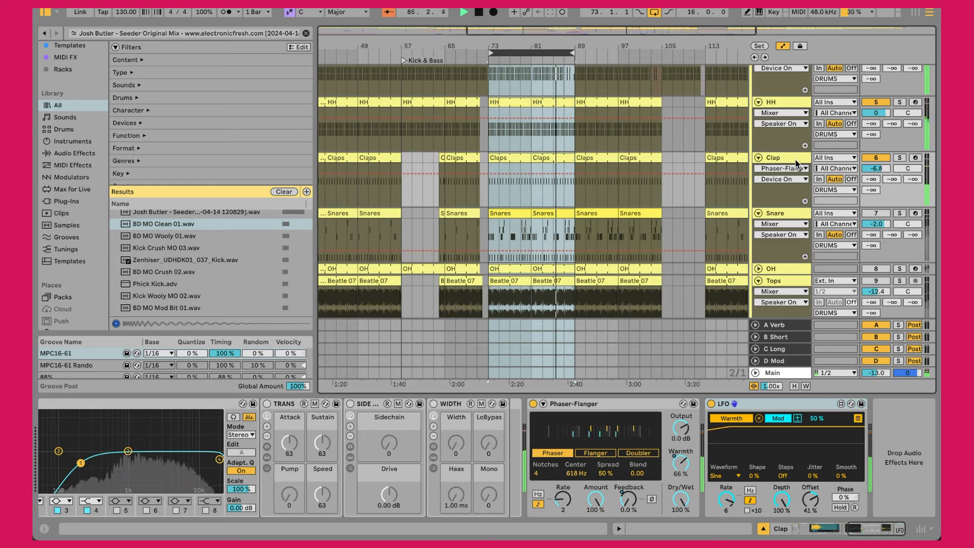
pyautogui.scroll(-2, 797, 164)
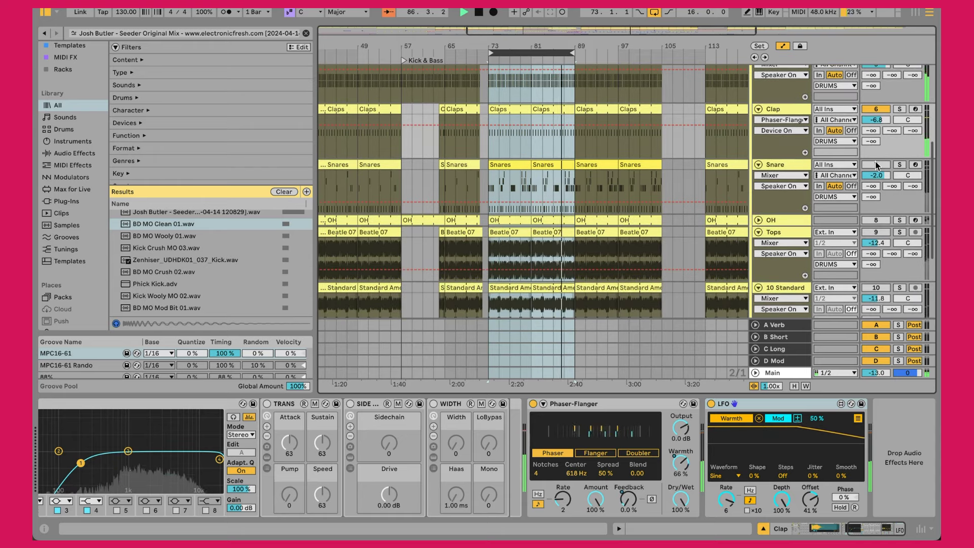
# Step: Activate the Snare track and open its Snares clip at bar 73 in the note editor
pyautogui.click(875, 163)
pyautogui.click(875, 164)
pyautogui.click(520, 164)
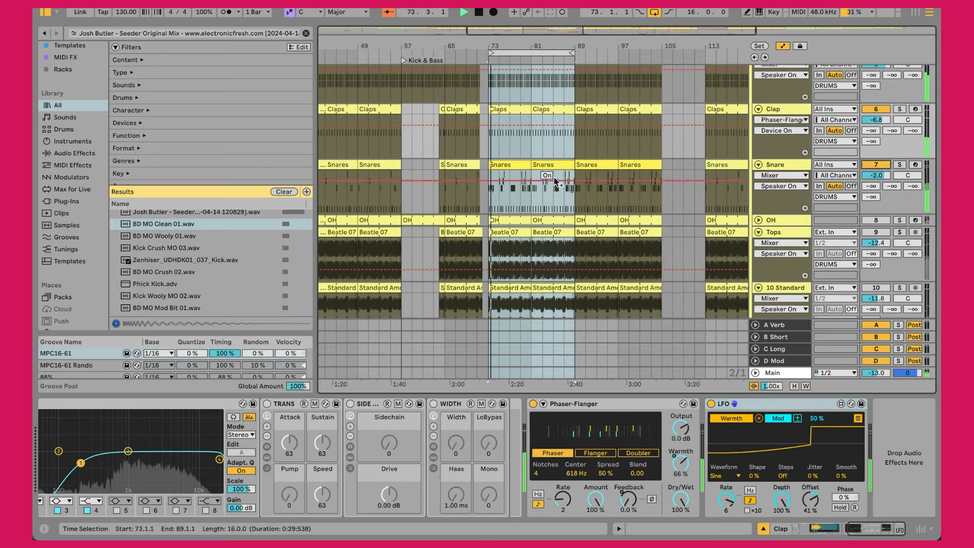
pyautogui.doubleClick(521, 164)
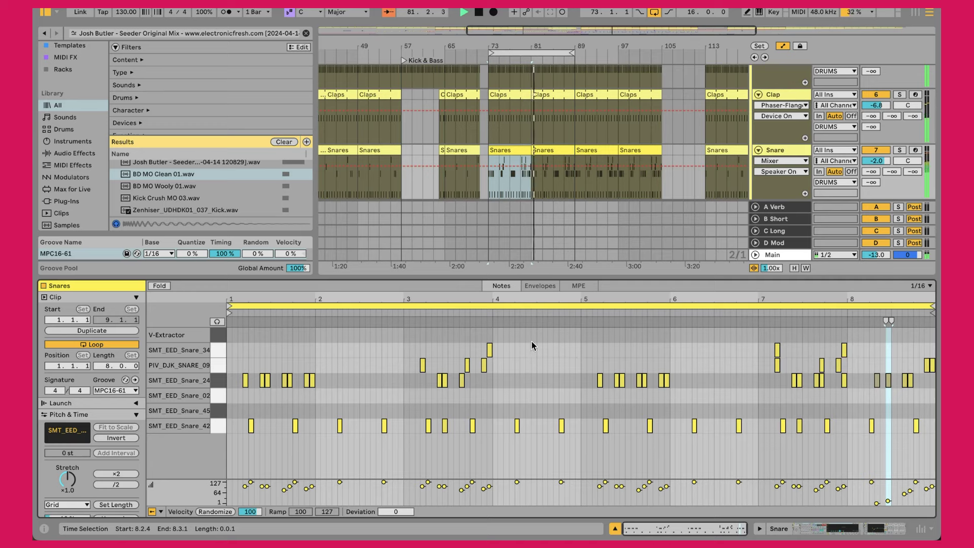
# Step: Open the simpler Snares clip at bar 41, loop bars 41 to 49 and play that section
pyautogui.hscroll(-2, 512, 169)
pyautogui.scroll(-1, 511, 169)
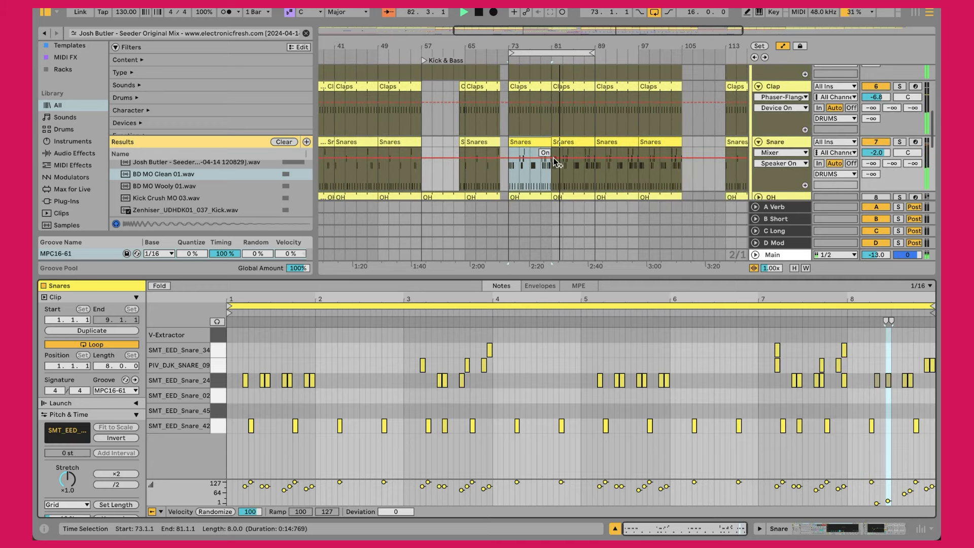
pyautogui.hscroll(-5, 555, 161)
pyautogui.scroll(-1, 556, 161)
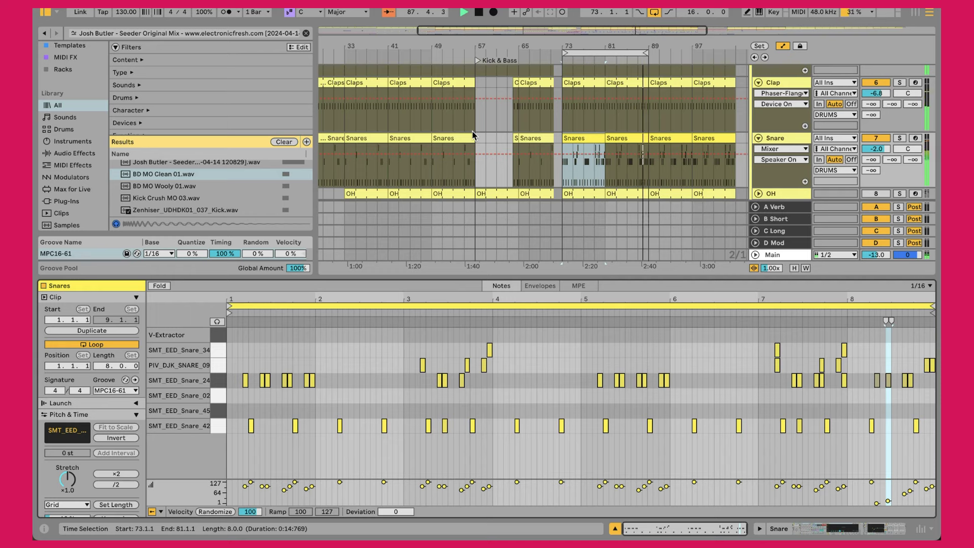
pyautogui.scroll(1, 473, 135)
pyautogui.scroll(3, 473, 135)
pyautogui.click(430, 177)
pyautogui.scroll(-4, 431, 177)
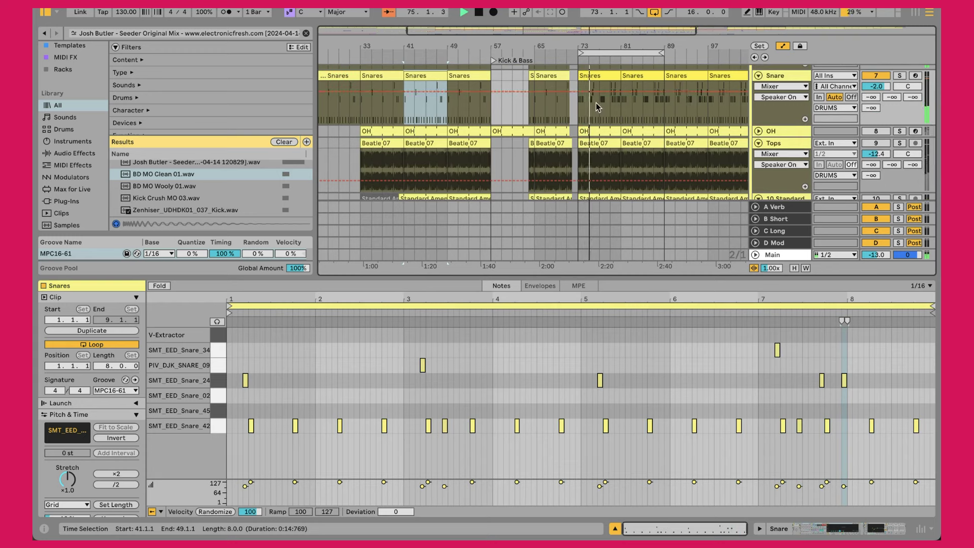
pyautogui.hotkey('ctrl', 'l')
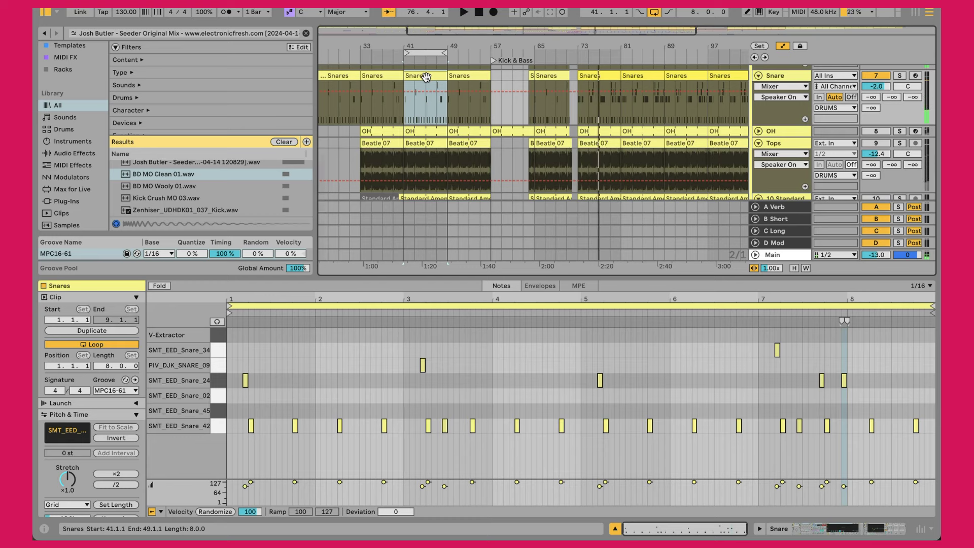
pyautogui.press('space')
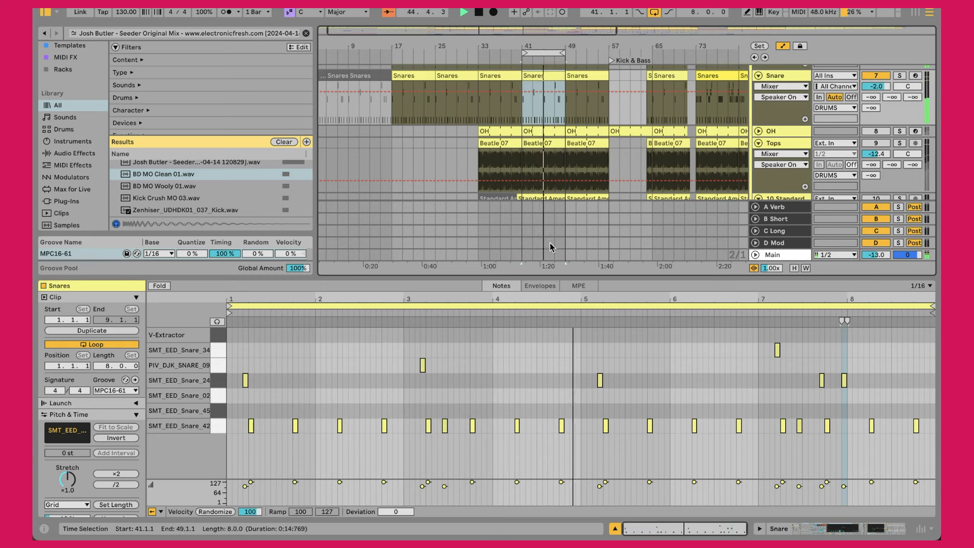
# Step: Select all SMT_EED_Snare_42 notes and examine the pattern's first bars, picking out the hit at 3.2.4
pyautogui.click(221, 429)
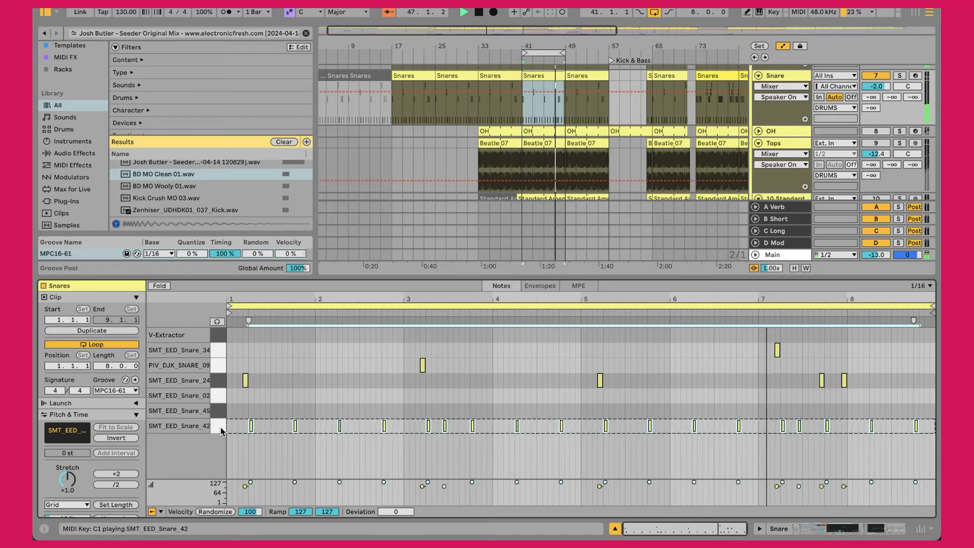
pyautogui.moveTo(244, 300); pyautogui.dragTo(244, 341)
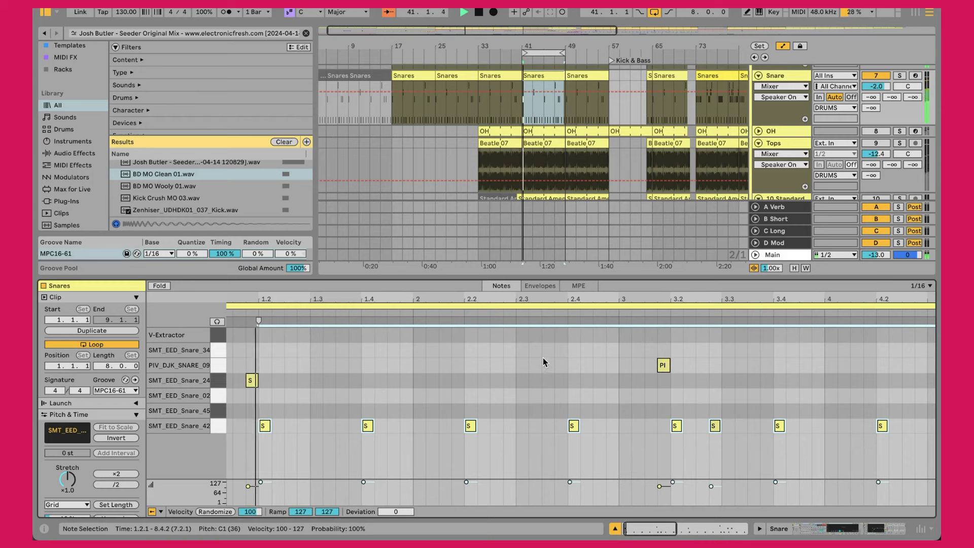
pyautogui.hscroll(-2, 592, 398)
pyautogui.click(582, 400)
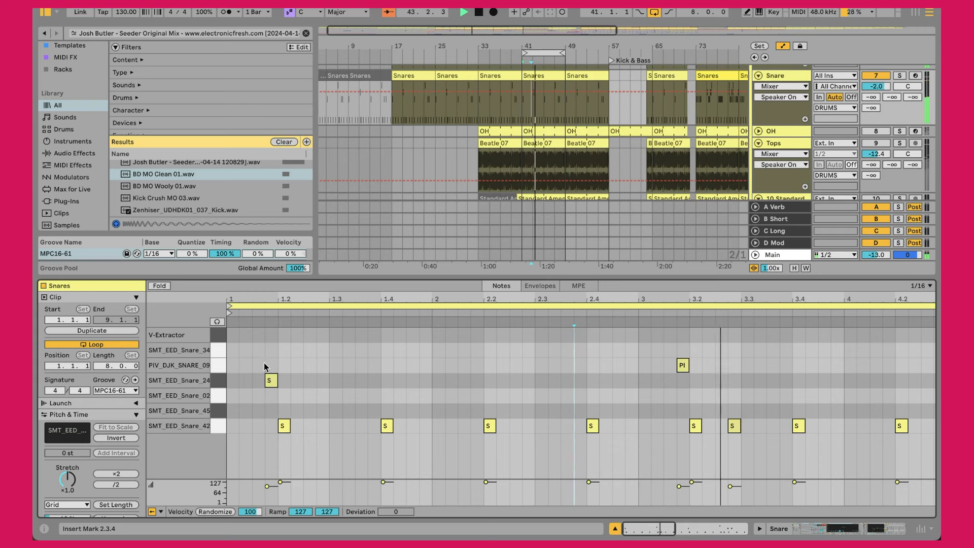
pyautogui.click(737, 428)
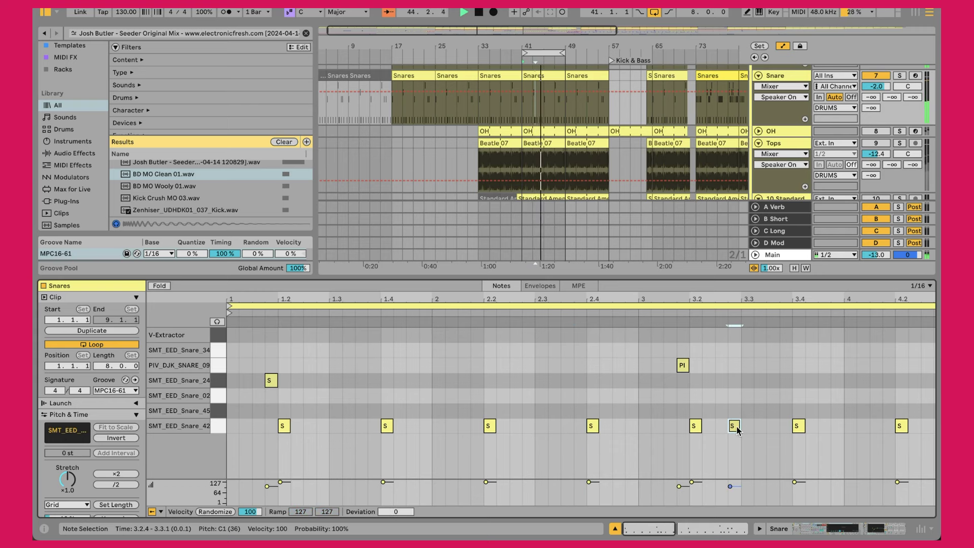
pyautogui.doubleClick(577, 293)
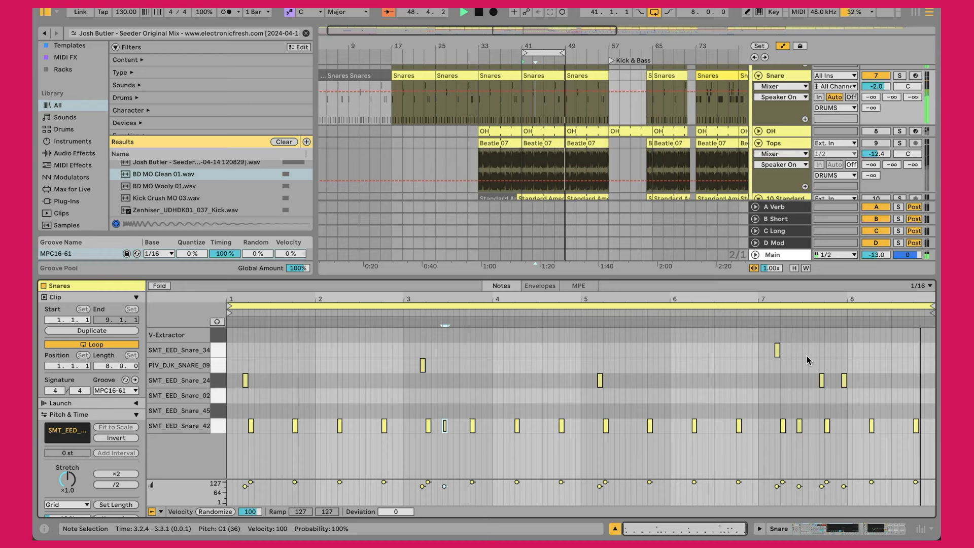
# Step: Highlight the SMT_EED_Snare_42 notes once more and audition the SMT_EED_Snare_24 row with its notes selected
pyautogui.click(213, 427)
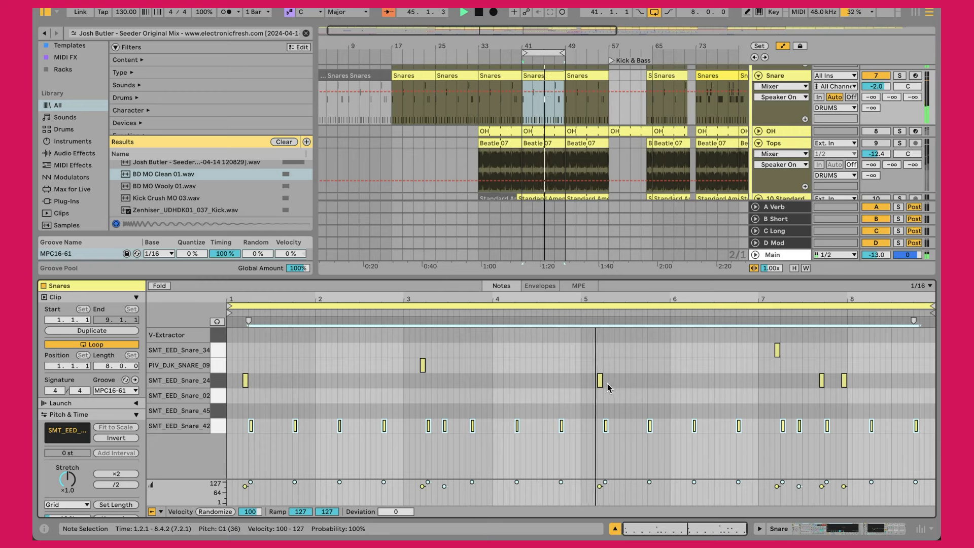
pyautogui.click(755, 405)
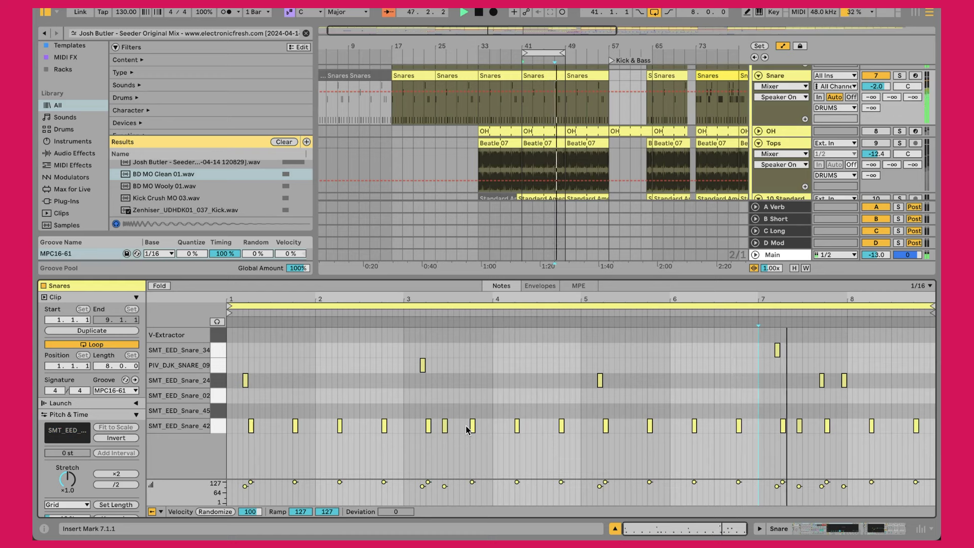
pyautogui.click(220, 382)
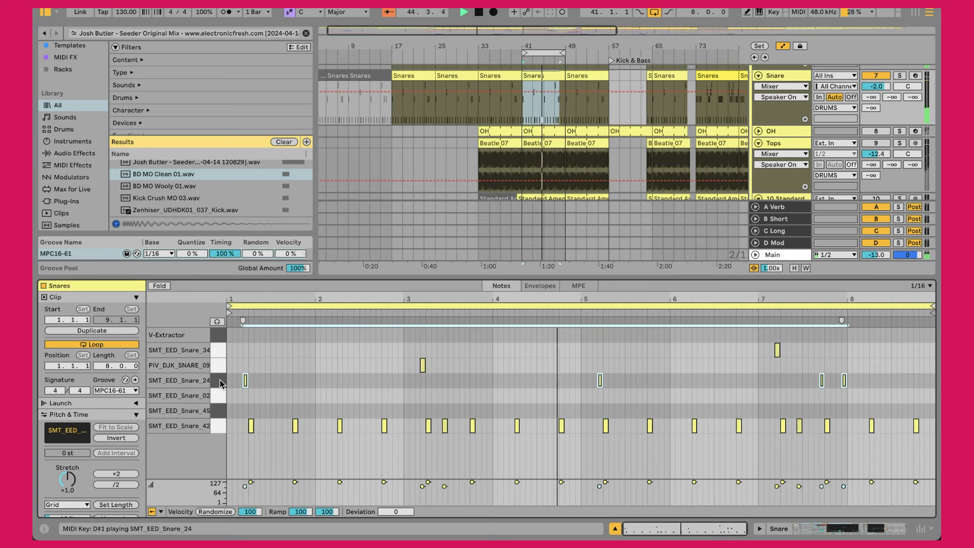
# Step: Select the Snares clip at bar 73, loop bars 73 to 81 and play the loop briefly
pyautogui.hscroll(5, 650, 77)
pyautogui.scroll(2, 649, 77)
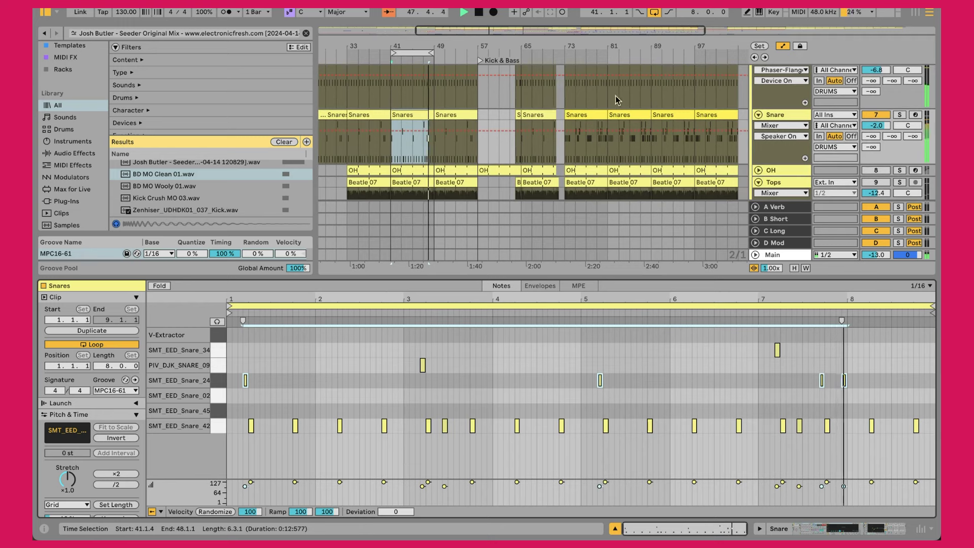
pyautogui.click(578, 113)
pyautogui.hotkey('ctrl', 'l')
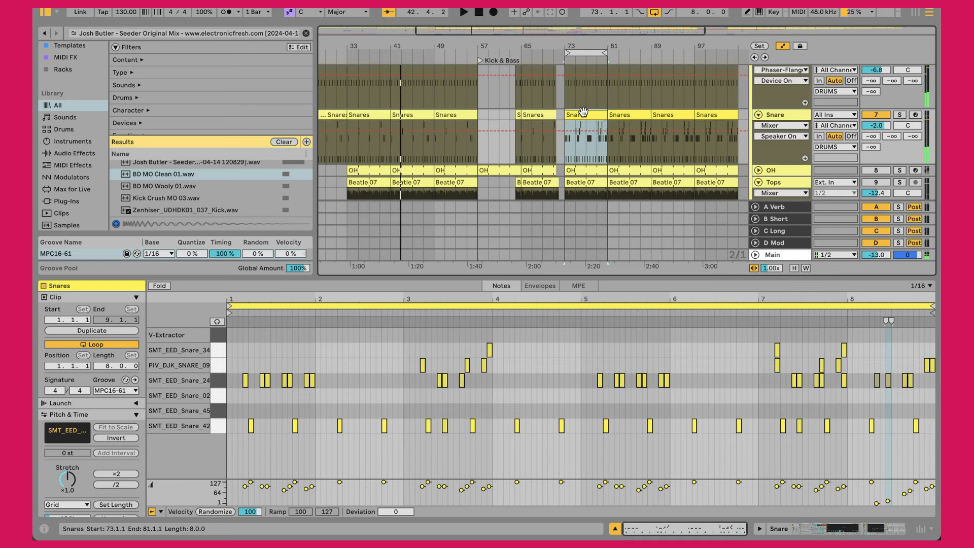
pyautogui.hscroll(3, 563, 114)
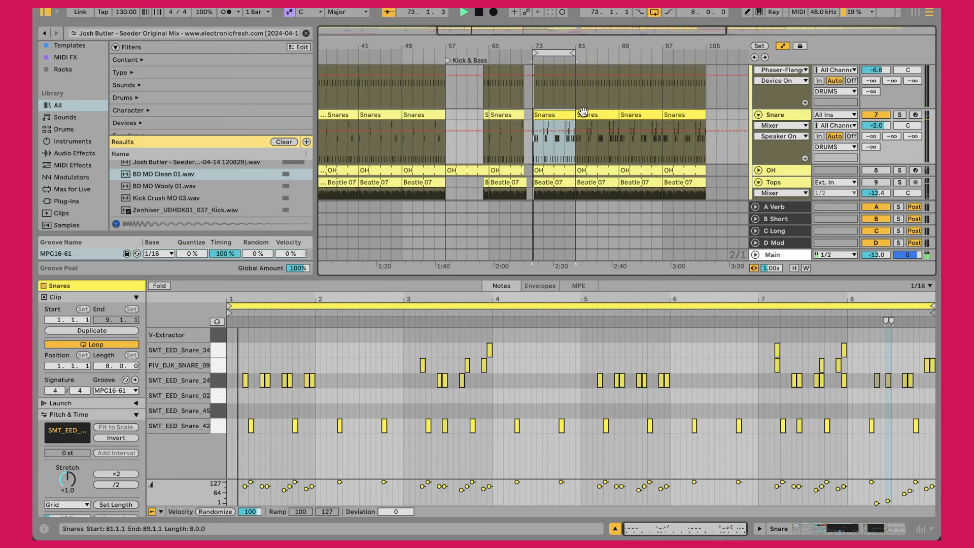
pyautogui.press('space')
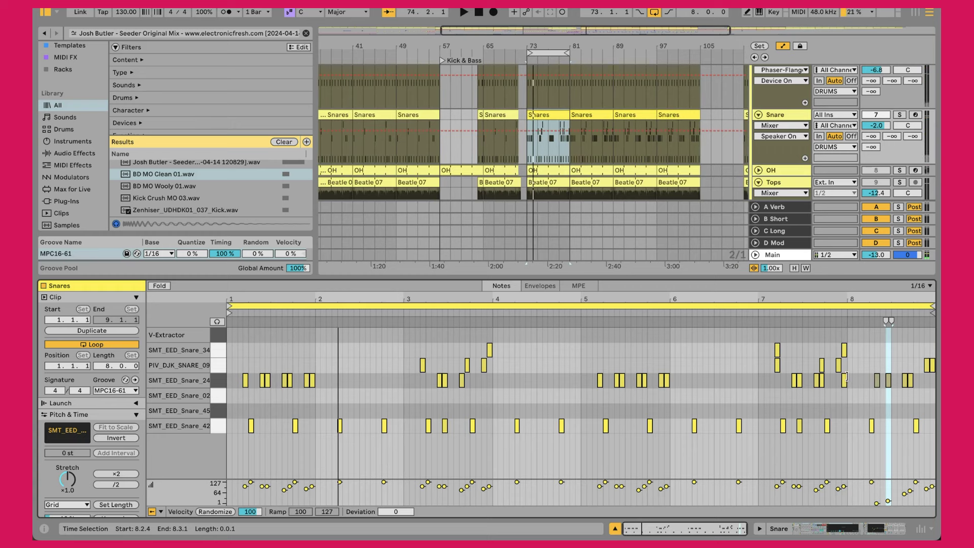
# Step: Place the insert marker at 1.1.2 in the Snares clip and restart playback
pyautogui.click(295, 390)
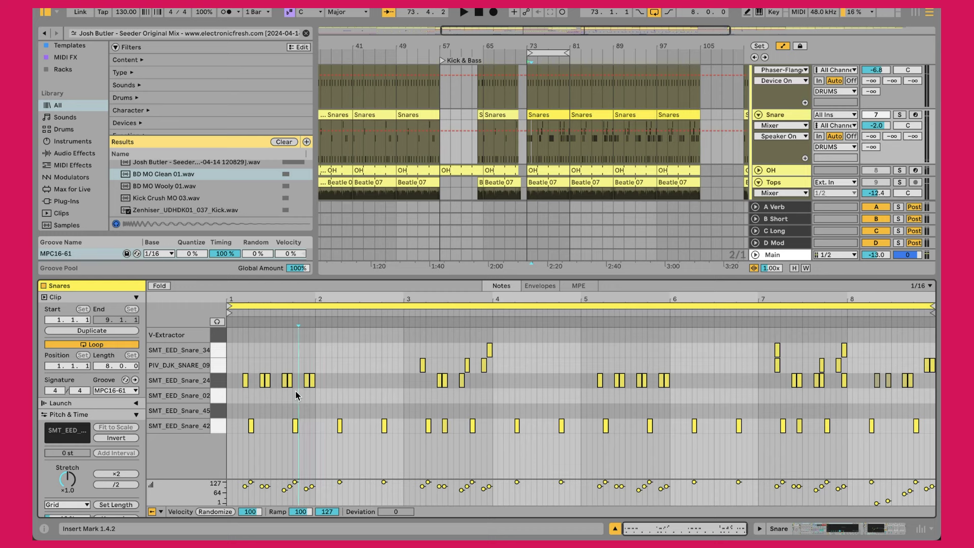
pyautogui.click(231, 384)
pyautogui.press('space')
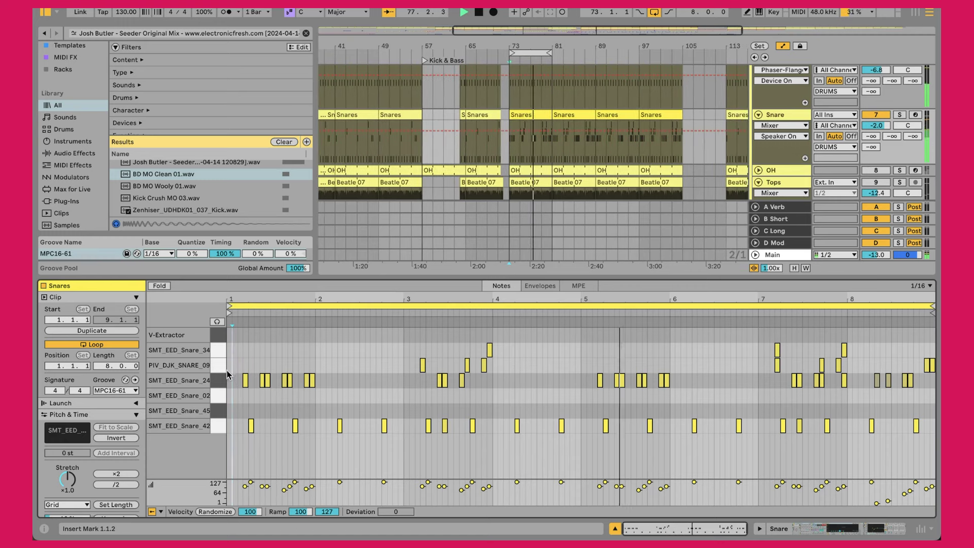
# Step: Highlight the snare fill notes in turn: bar 3, the SMT_EED_Snare_24 hits in bar 5, and bars 7 to 8
pyautogui.click(419, 349)
pyautogui.moveTo(421, 350); pyautogui.dragTo(490, 386)
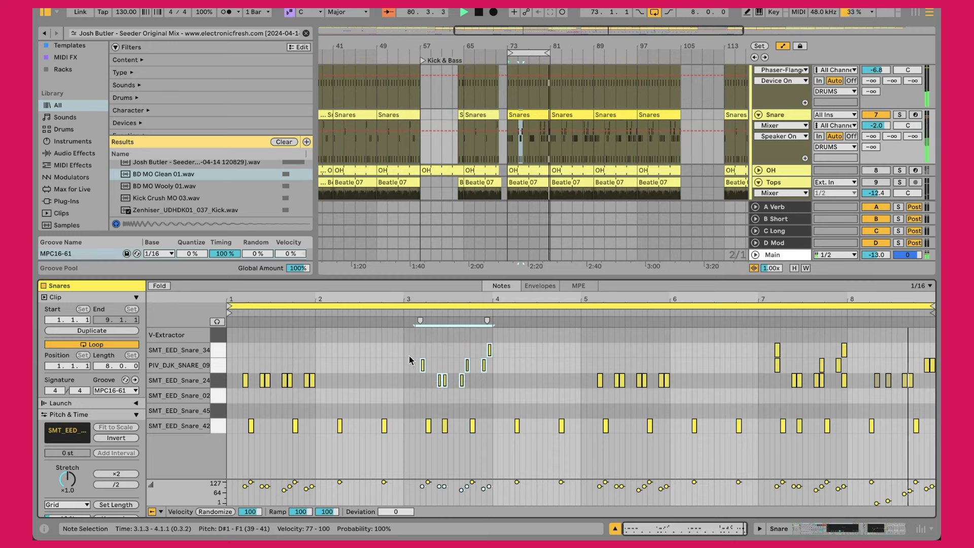
pyautogui.moveTo(599, 369); pyautogui.dragTo(683, 408)
pyautogui.click(757, 350)
pyautogui.moveTo(783, 356); pyautogui.dragTo(936, 400)
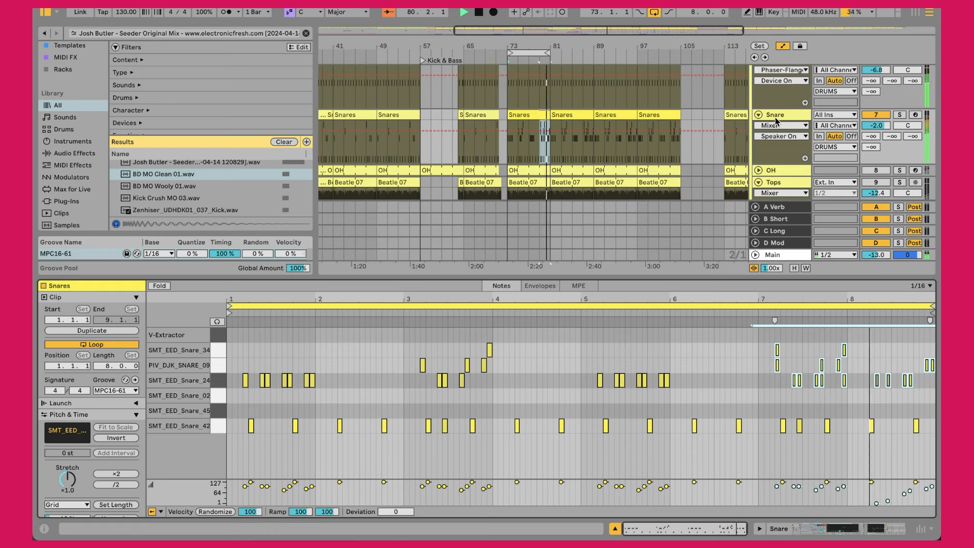
# Step: Bring up the Snare track's device chain and inspect its EQ Eight and the TRANS rack's Attack and Sustain
pyautogui.hotkey('shift', 'Tab')
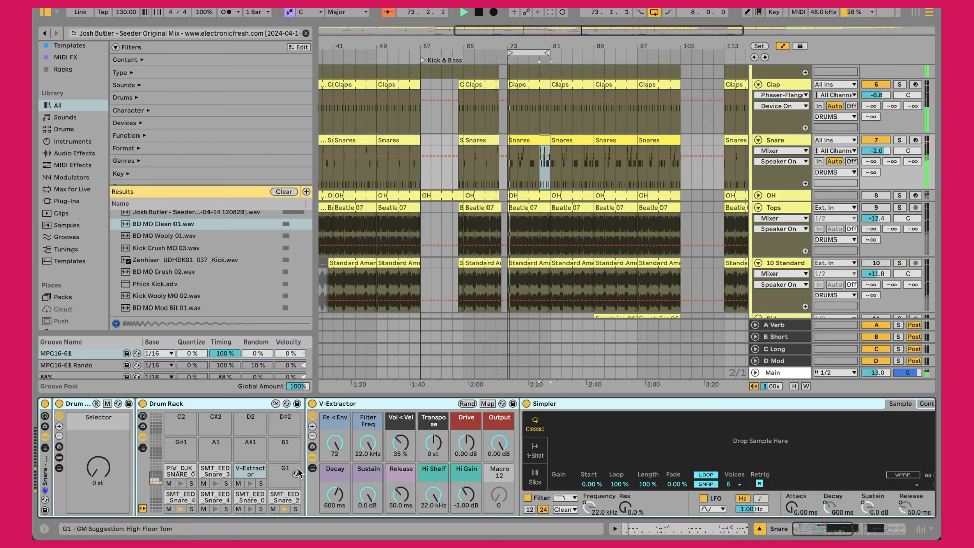
pyautogui.hscroll(10, 299, 473)
pyautogui.hscroll(4, 300, 473)
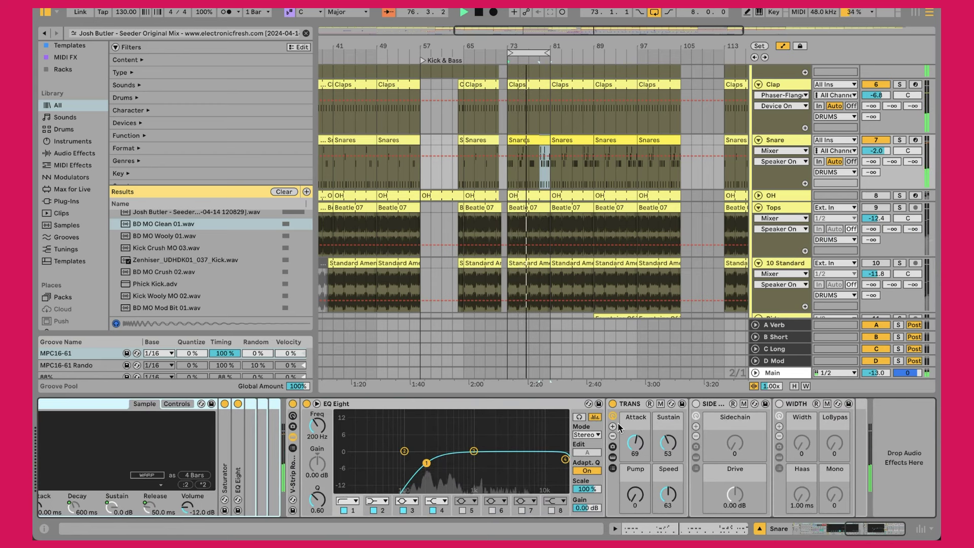
pyautogui.click(532, 405)
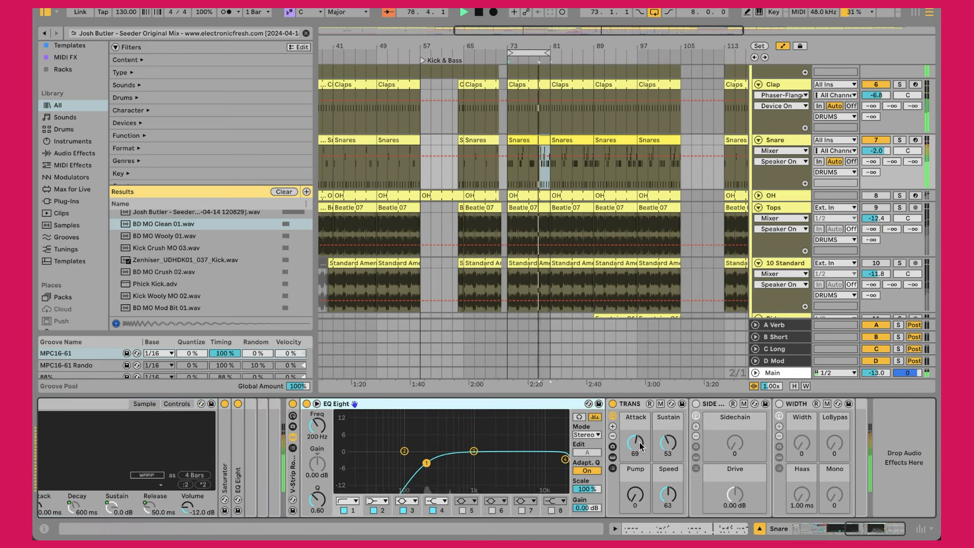
pyautogui.click(667, 444)
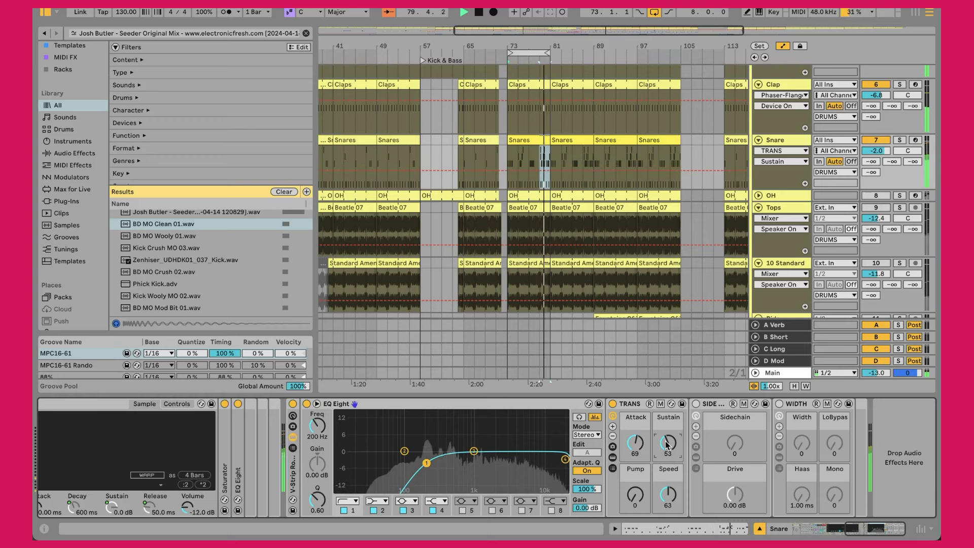
pyautogui.click(394, 406)
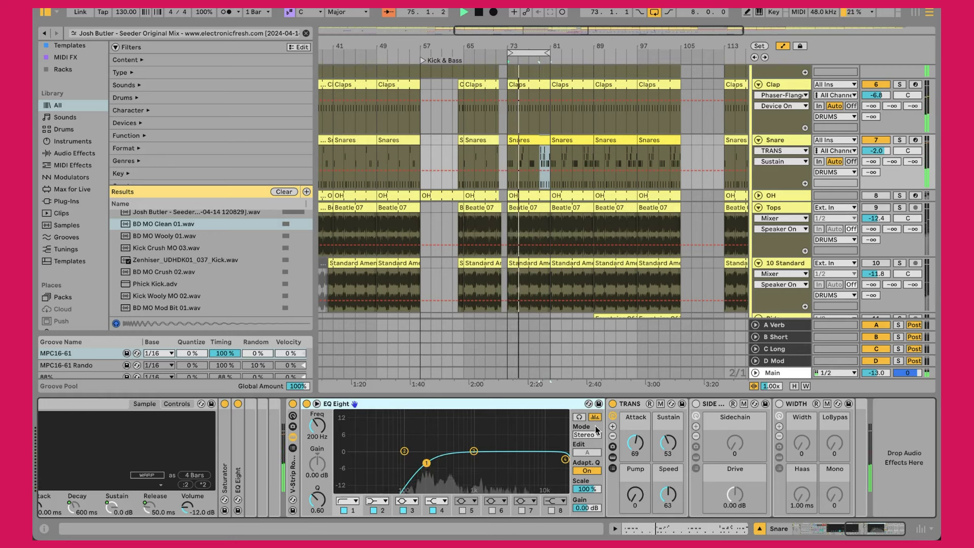
# Step: Reveal the kHs Transient Shaper inside the TRANS rack, view its plug-in window, and close both again
pyautogui.click(673, 420)
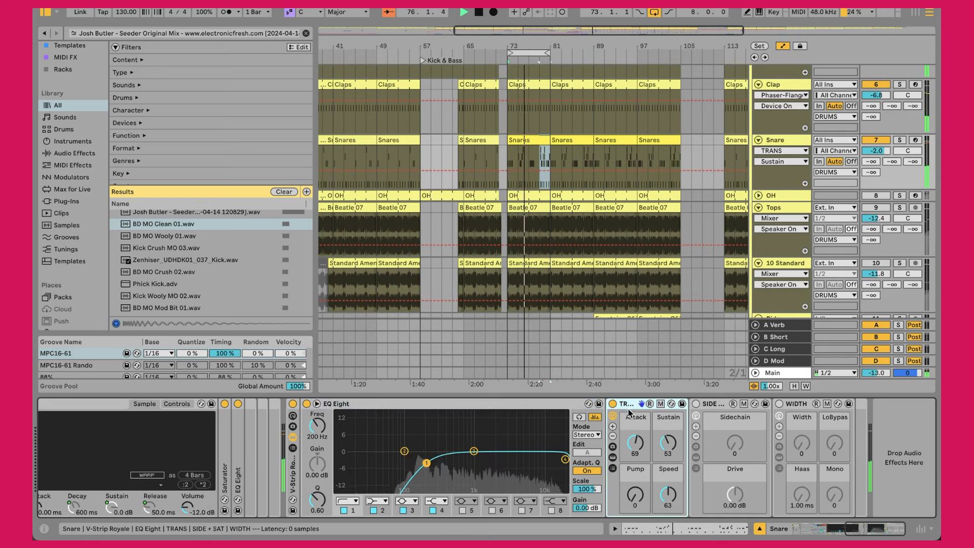
pyautogui.click(614, 458)
pyautogui.click(716, 405)
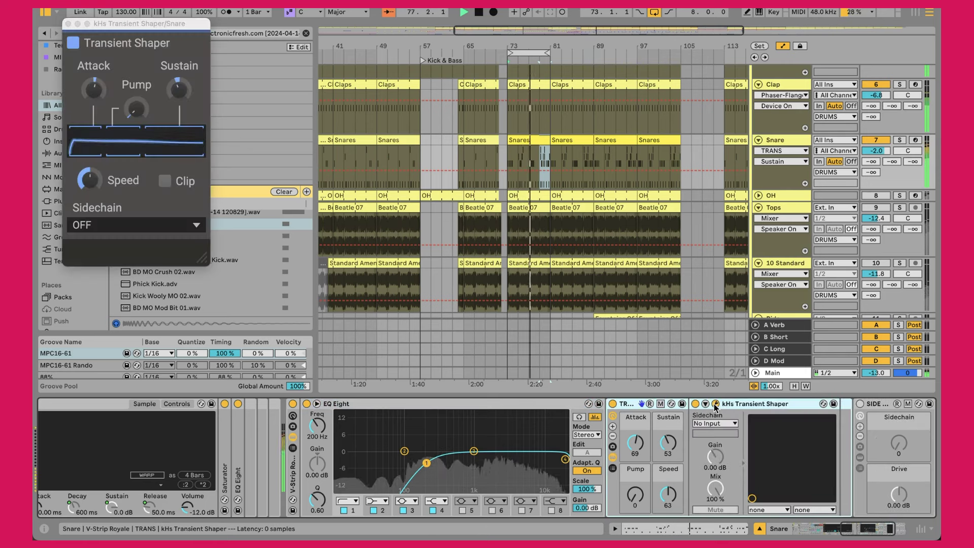
pyautogui.click(716, 404)
pyautogui.click(613, 459)
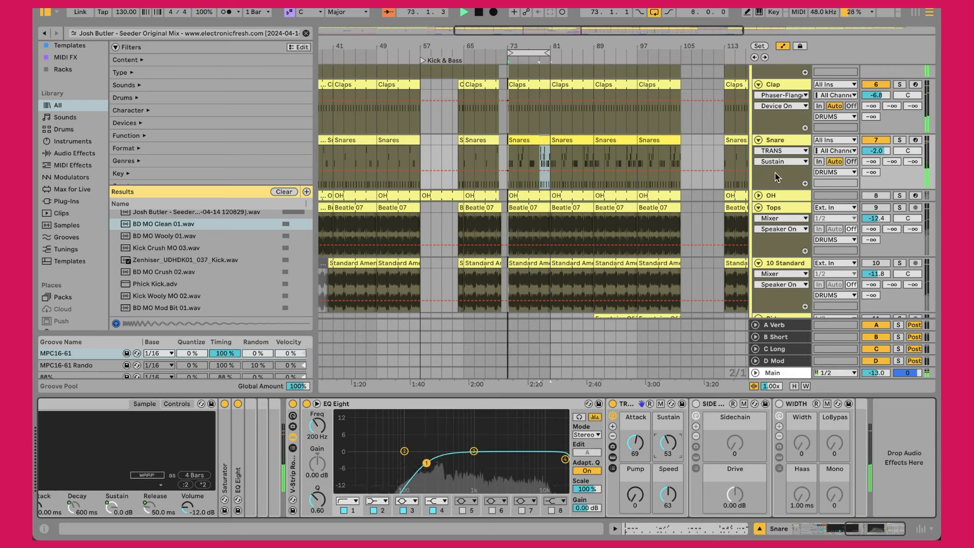
# Step: Activate and unfold the OH track, and open its clip at bar 73 in the note editor with no notes selected
pyautogui.click(863, 195)
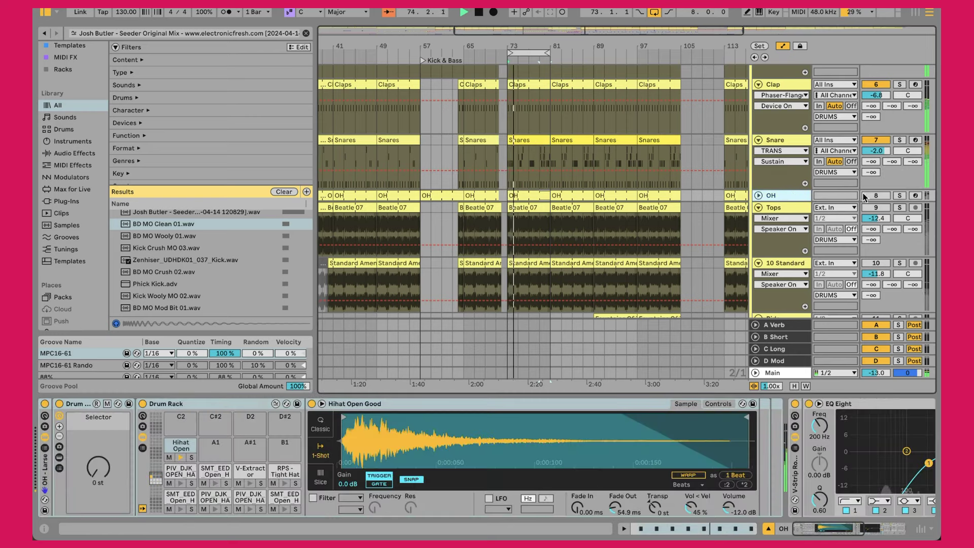
pyautogui.click(759, 195)
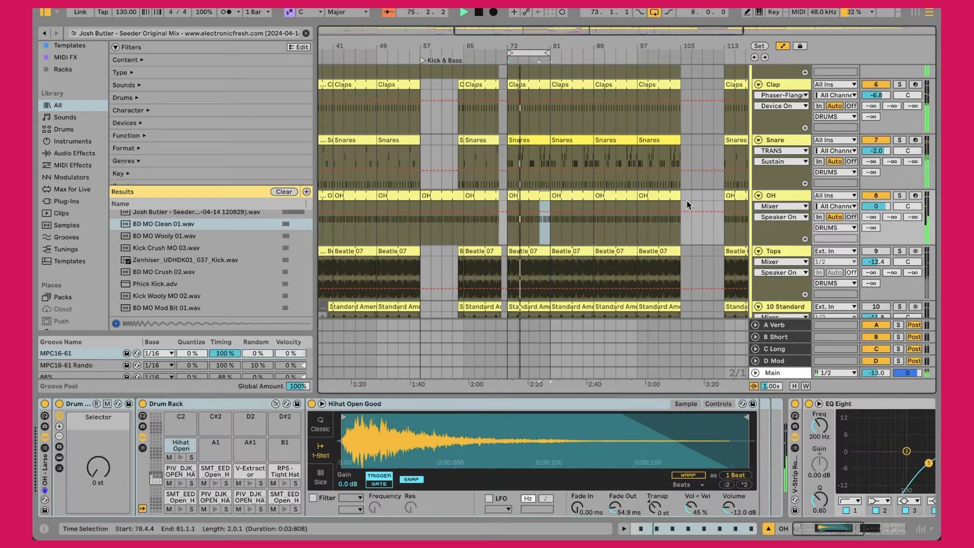
pyautogui.doubleClick(527, 197)
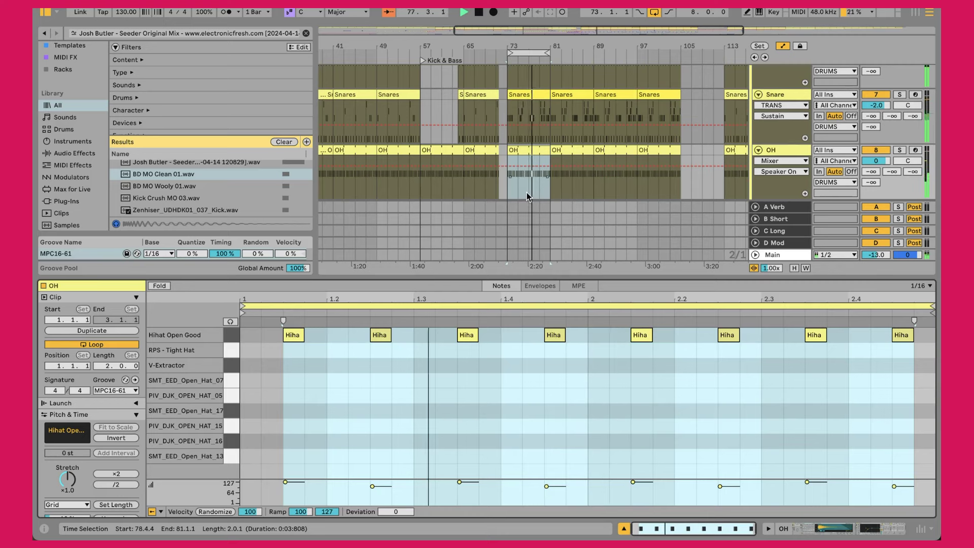
pyautogui.click(435, 398)
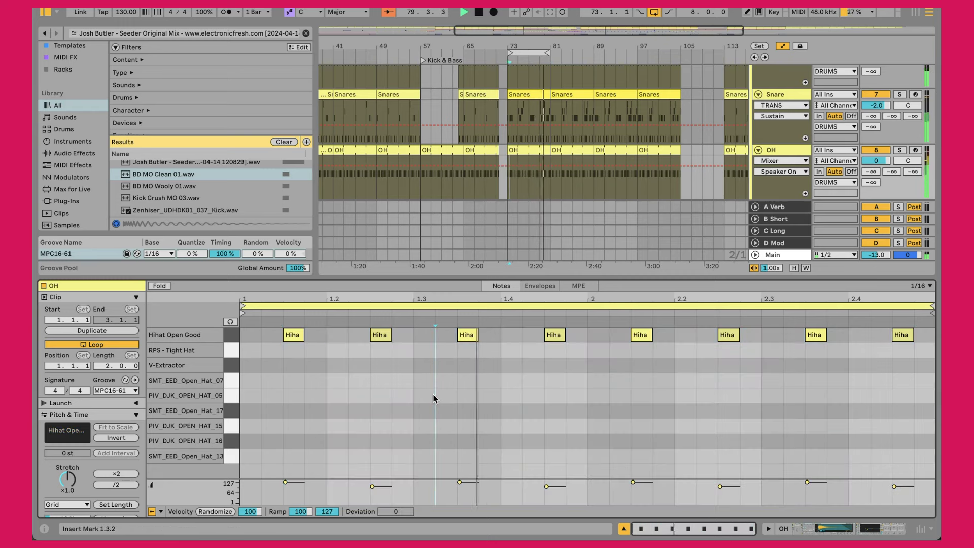
# Step: Highlight the first Hihat Open Good note, and inspect the OH track's sampler, EQ Eight and effect racks
pyautogui.click(296, 337)
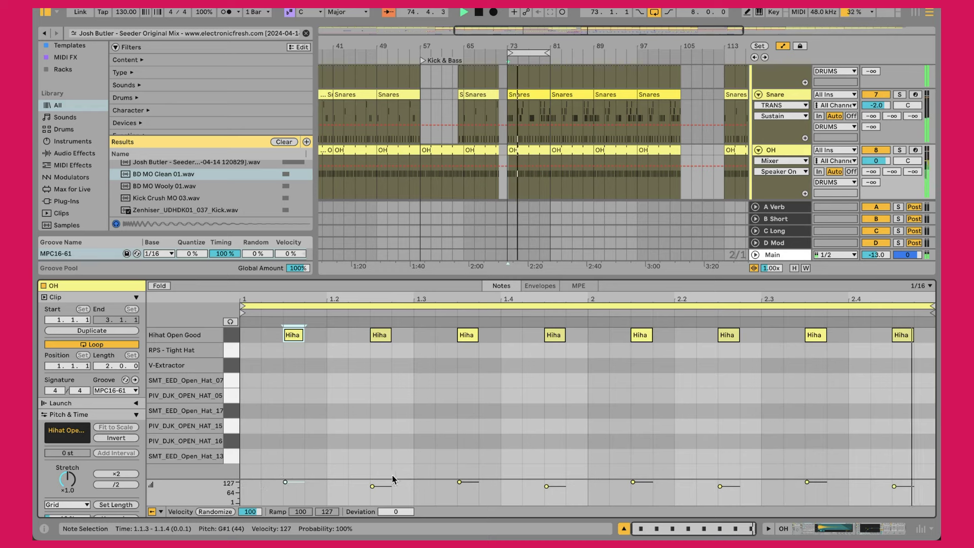
pyautogui.hotkey('shift', 'Tab')
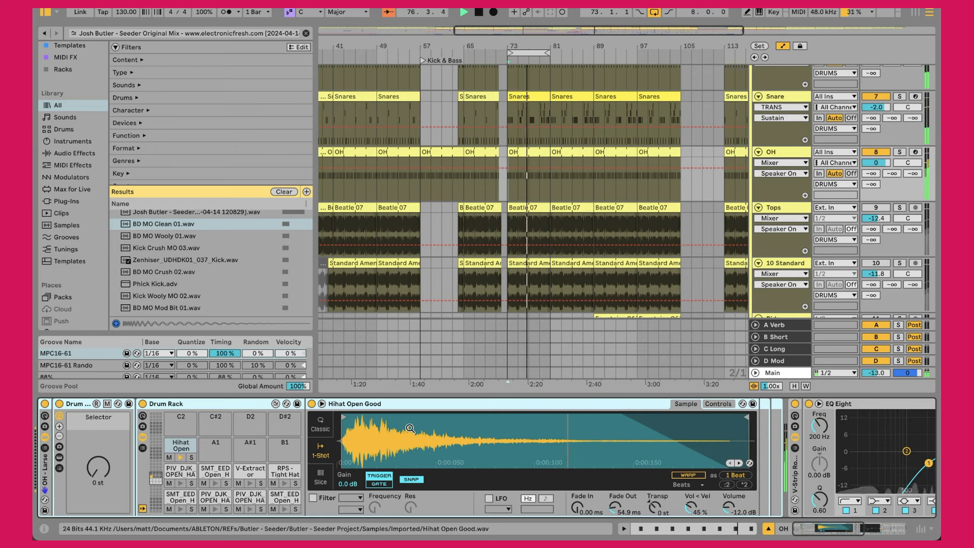
pyautogui.click(177, 447)
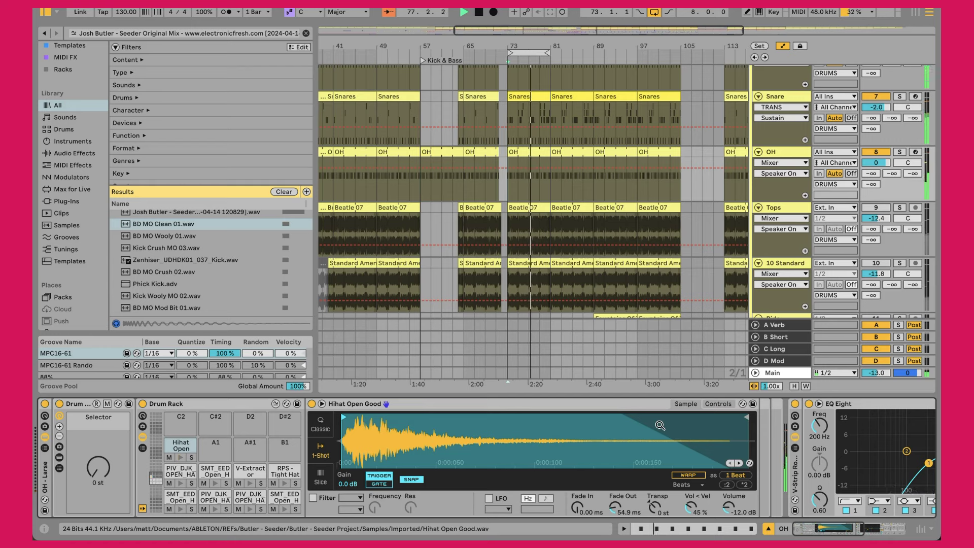
pyautogui.click(714, 404)
pyautogui.click(687, 404)
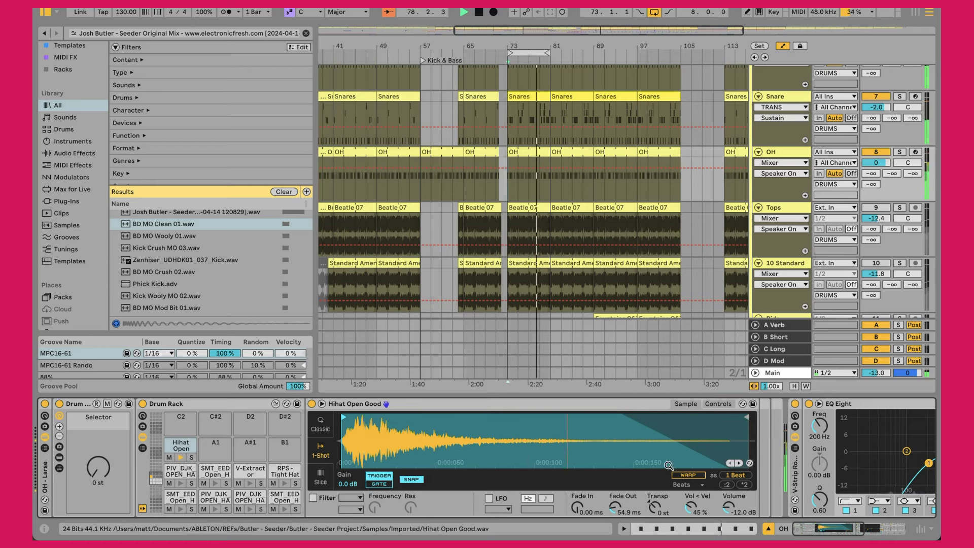
pyautogui.hscroll(10, 644, 496)
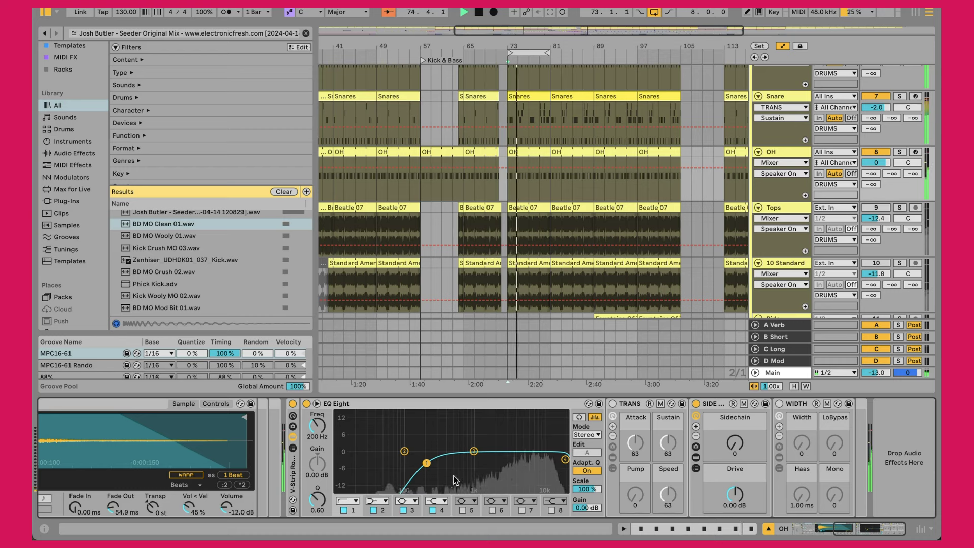
pyautogui.hscroll(-3, 751, 447)
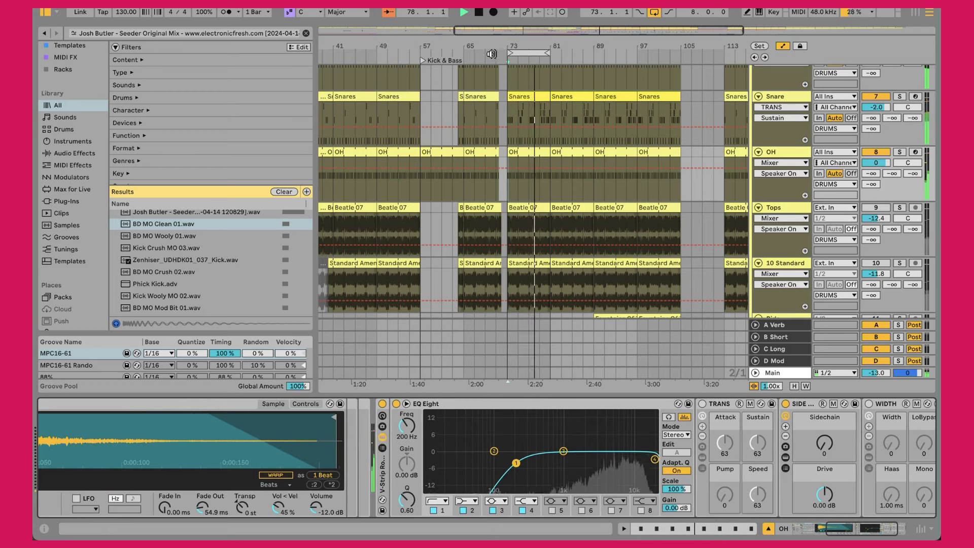
# Step: Highlight the empty OH span from bar 1 to 33, followed by the OH clips at bars 33, 73 and 97
pyautogui.scroll(-5, 492, 54)
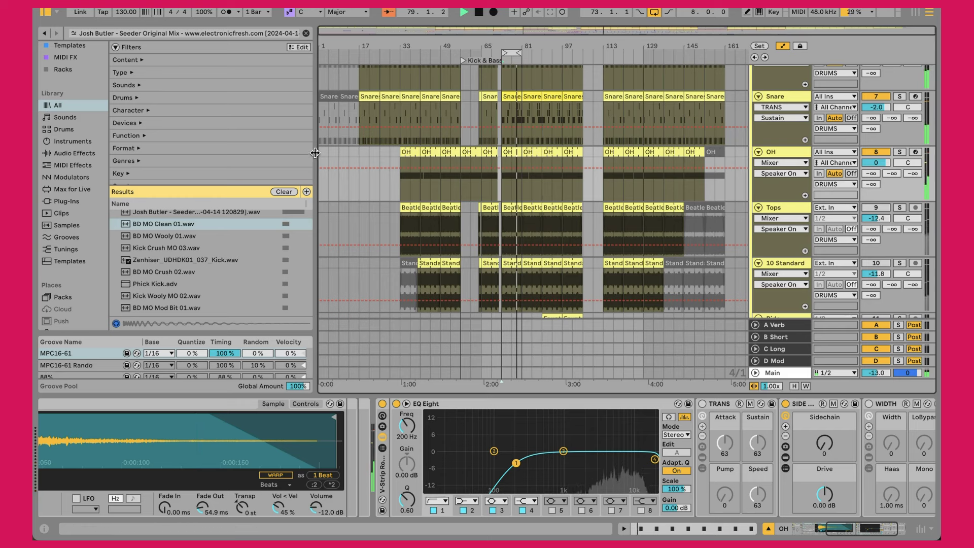
pyautogui.moveTo(321, 155); pyautogui.dragTo(401, 157)
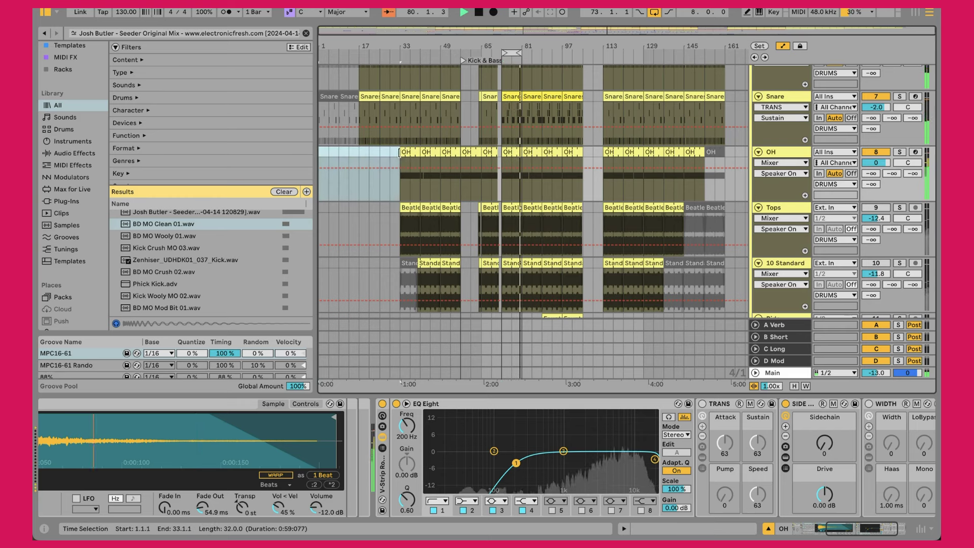
pyautogui.click(403, 157)
pyautogui.click(430, 155)
pyautogui.click(511, 152)
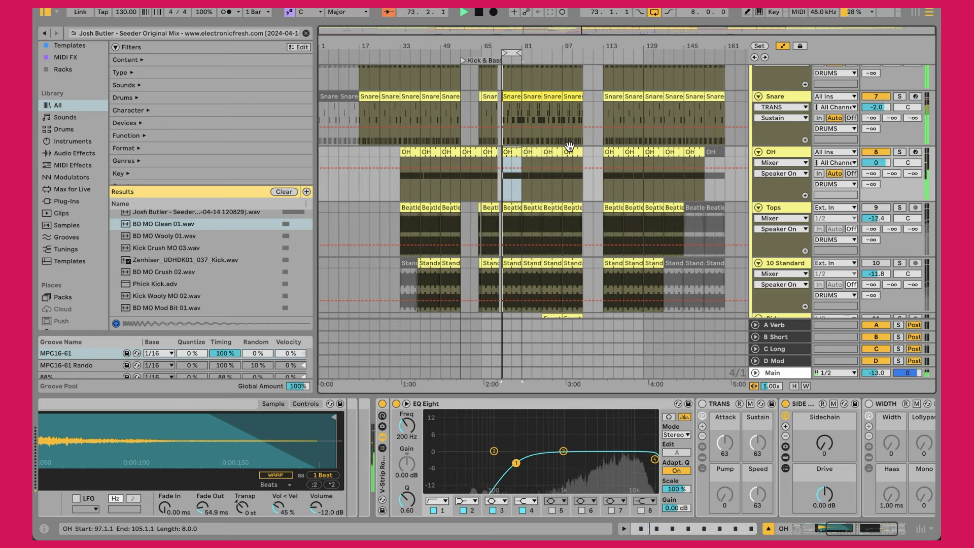
pyautogui.click(570, 151)
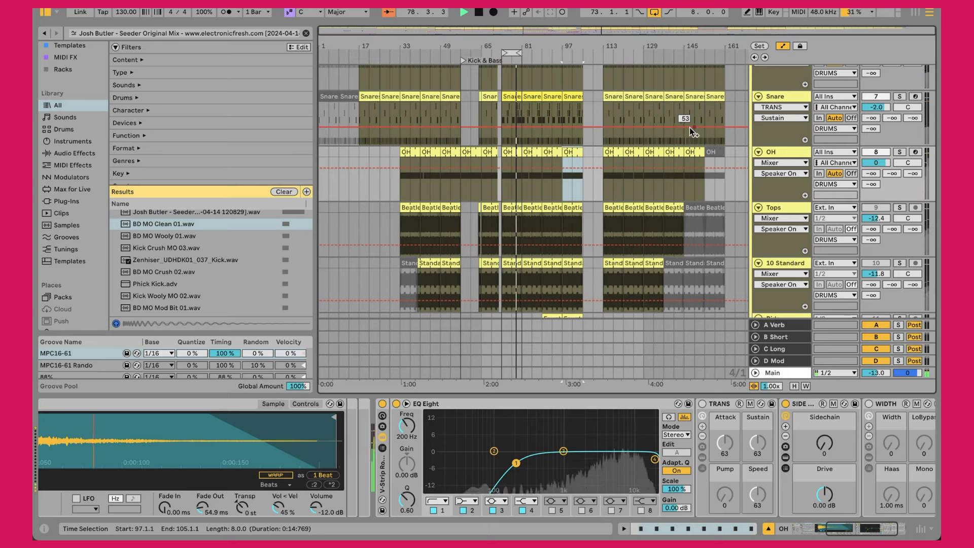
# Step: Select the Larse Kick clip at bar 73 and look through the drum tracks down to the loops around bars 73 to 81
pyautogui.scroll(2, 690, 127)
pyautogui.scroll(3, 523, 113)
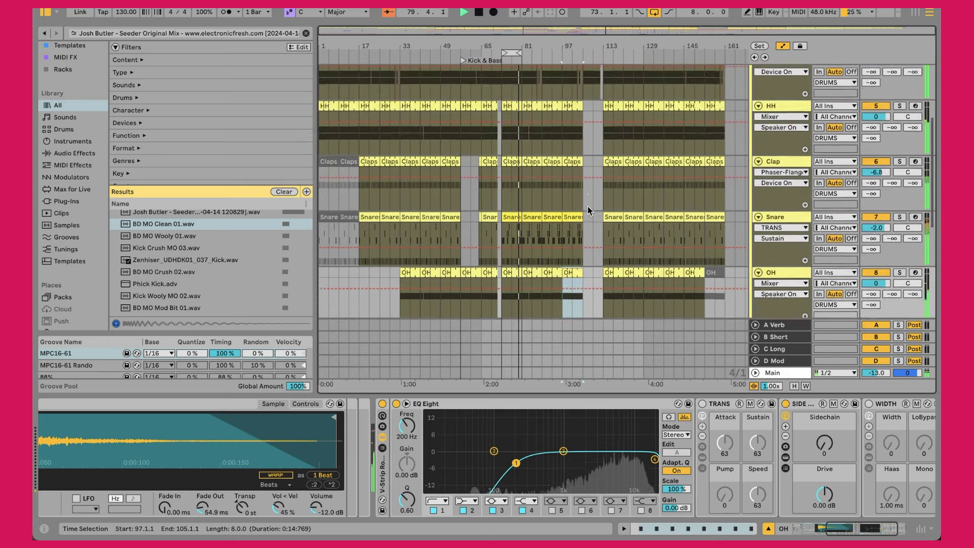
pyautogui.scroll(1, 522, 112)
pyautogui.click(510, 99)
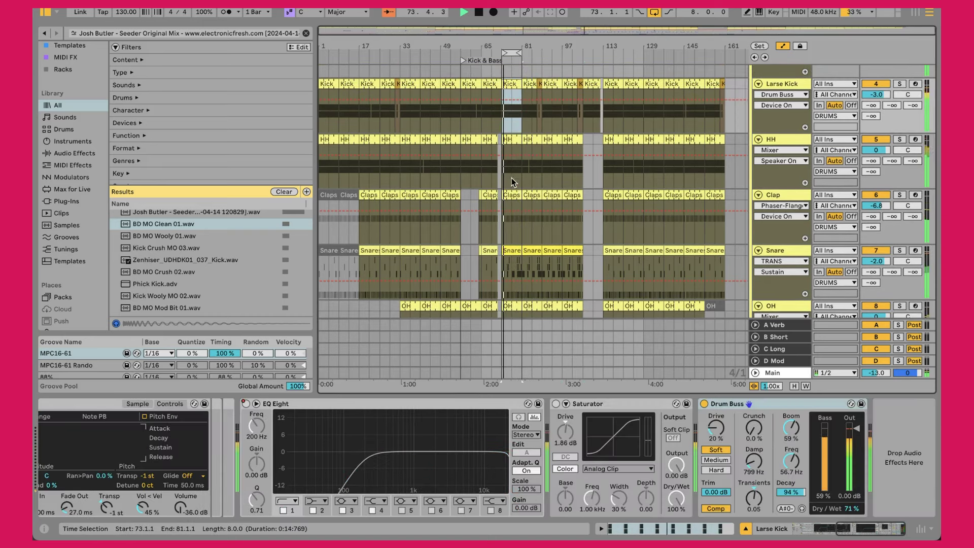
pyautogui.scroll(-3, 516, 236)
pyautogui.scroll(-5, 517, 236)
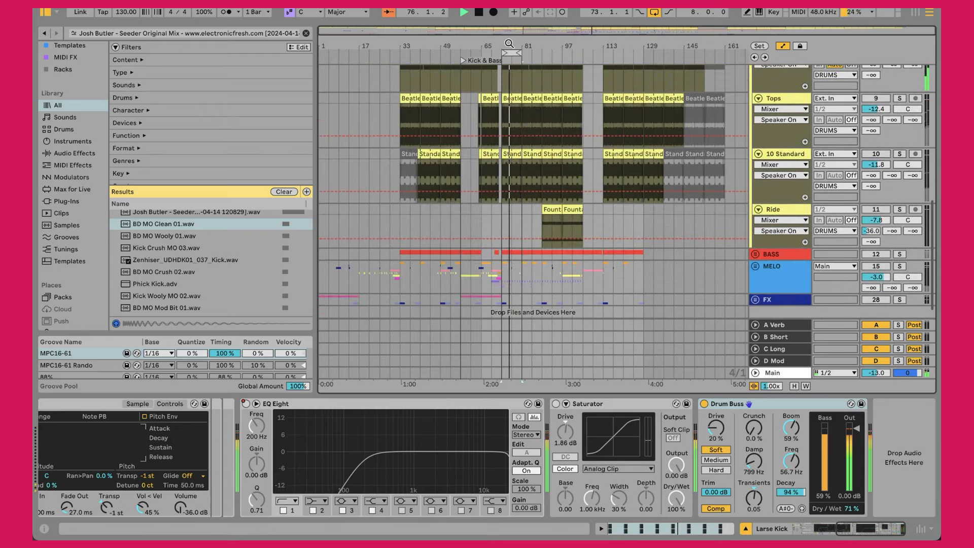
pyautogui.scroll(5, 517, 237)
pyautogui.scroll(3, 512, 236)
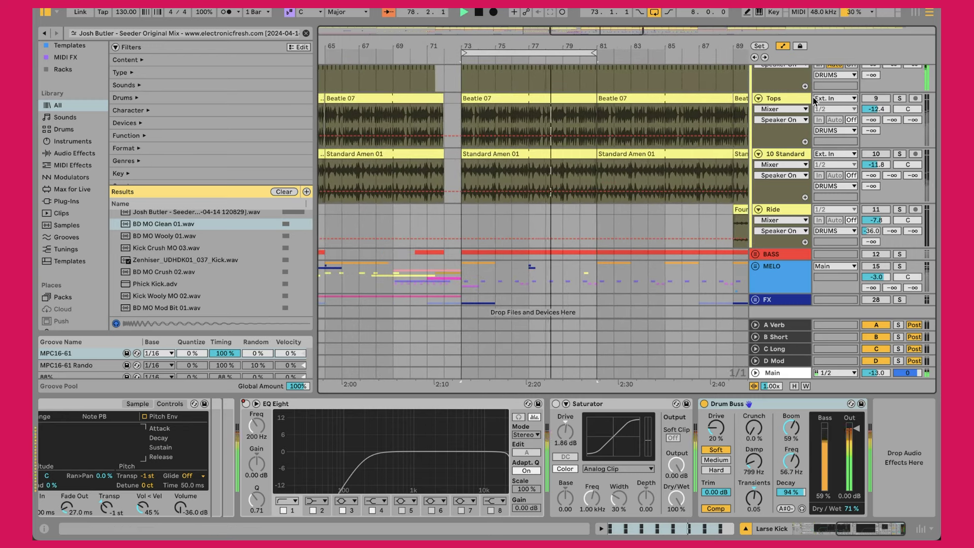
# Step: Activate the Tops track, raise its volume to -3.2 dB to audition the loop, and return it to -12.4 dB
pyautogui.click(794, 101)
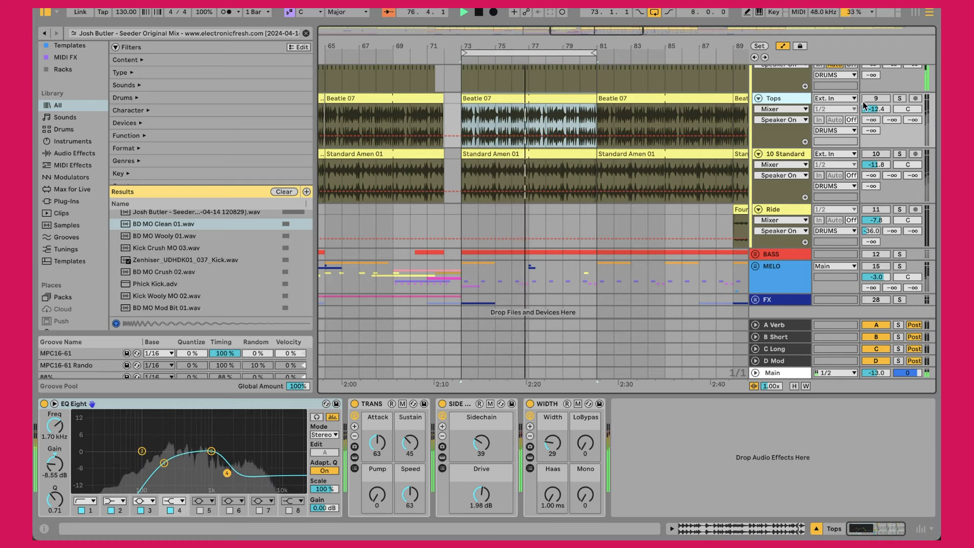
pyautogui.click(799, 102)
pyautogui.click(875, 109)
pyautogui.moveTo(876, 109); pyautogui.dragTo(876, 93)
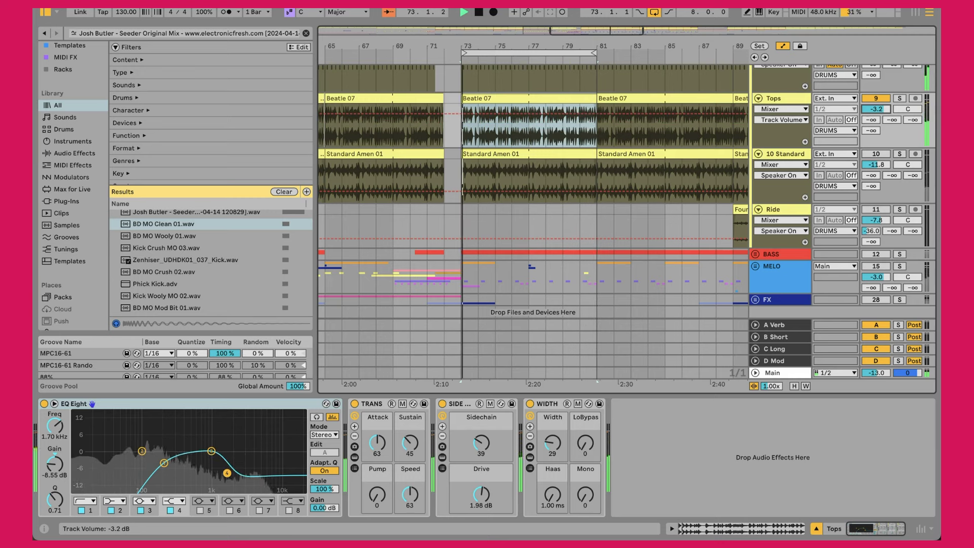
pyautogui.moveTo(876, 93); pyautogui.dragTo(876, 113)
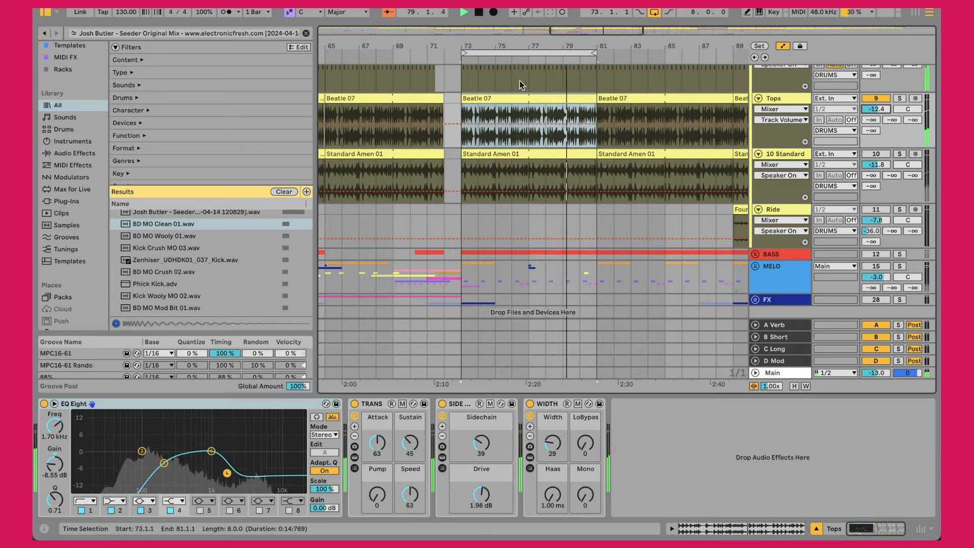
# Step: Open the Beatle 07 clip at bar 73, keep transient looping off, and try transient envelope values 100 and 76 before settling on 63
pyautogui.doubleClick(496, 99)
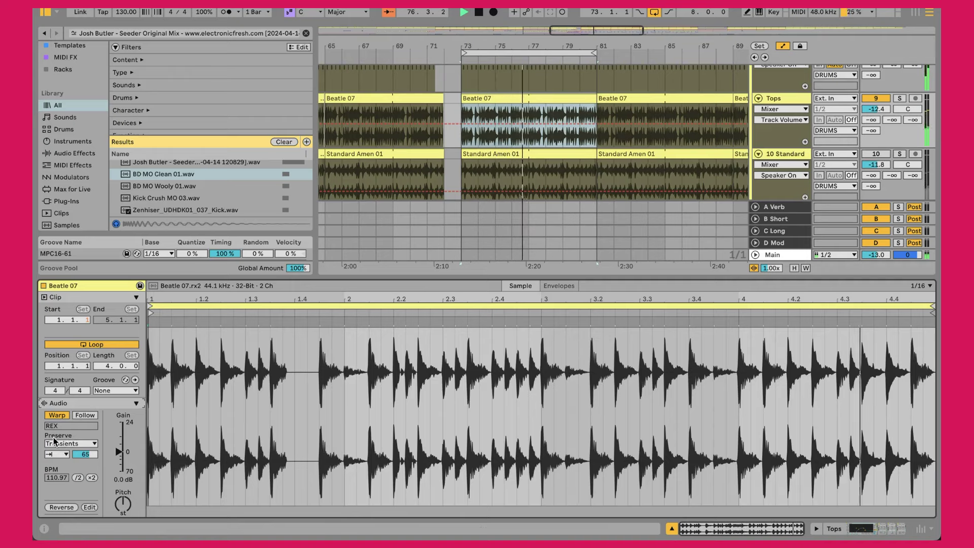
pyautogui.click(58, 455)
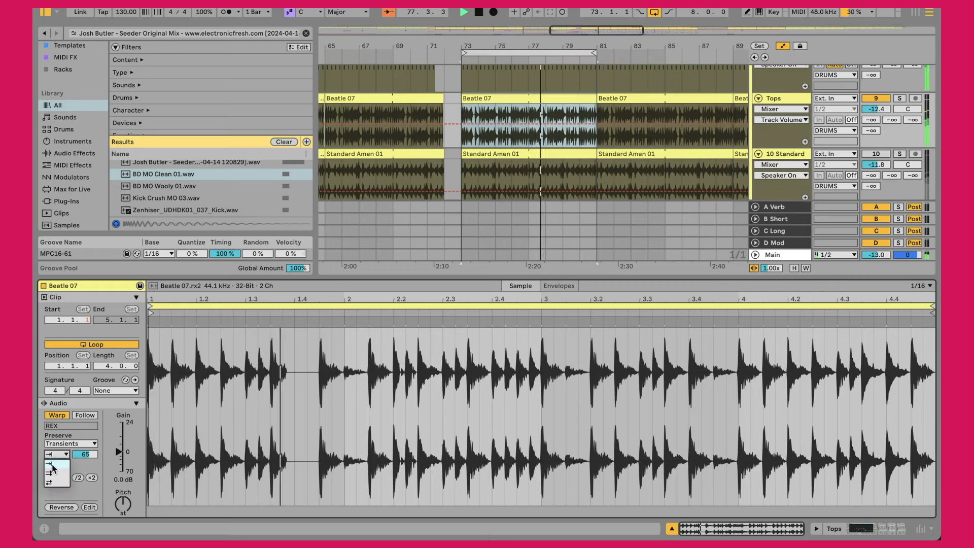
pyautogui.click(49, 465)
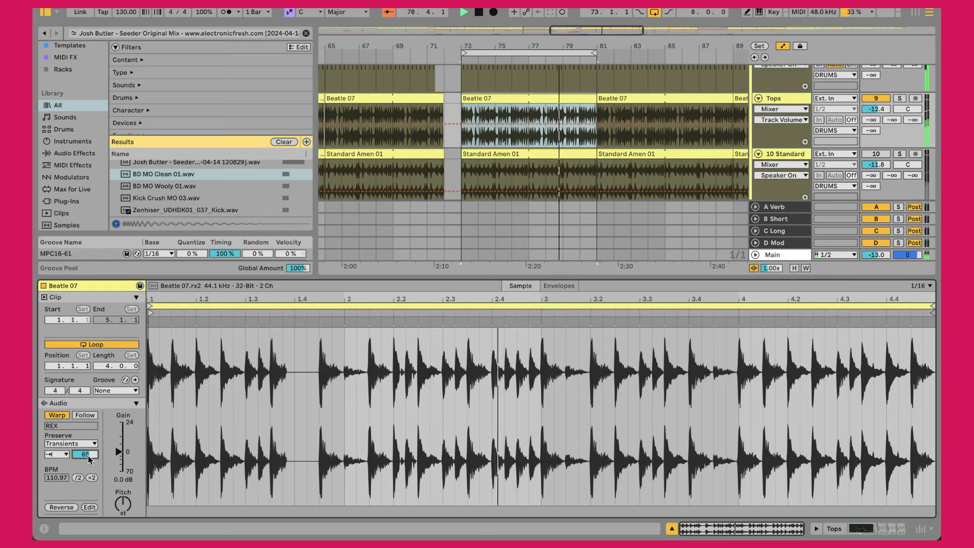
pyautogui.write('100')
pyautogui.press('Return')
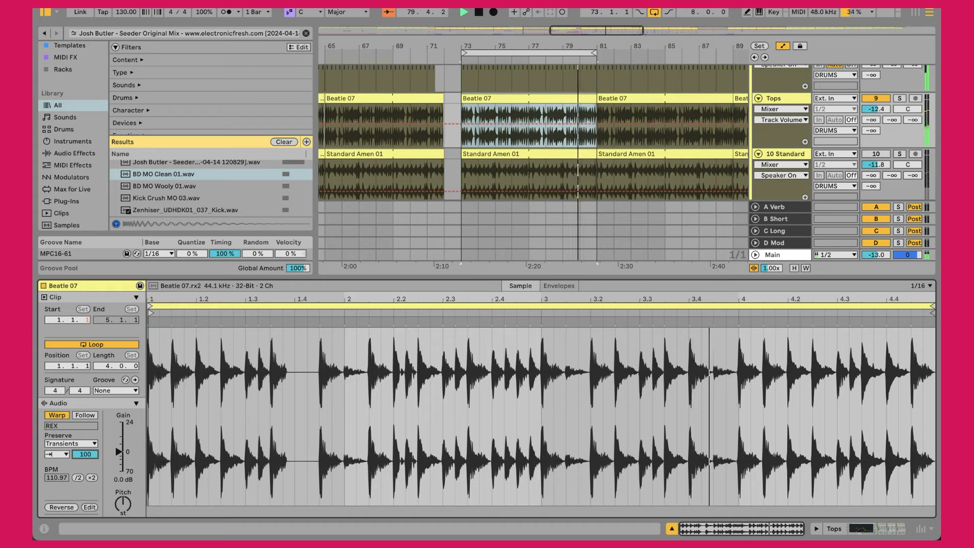
pyautogui.write('76')
pyautogui.press('Return')
pyautogui.press('Down')
pyautogui.press('Down')
pyautogui.press('Down')
pyautogui.press('Down')
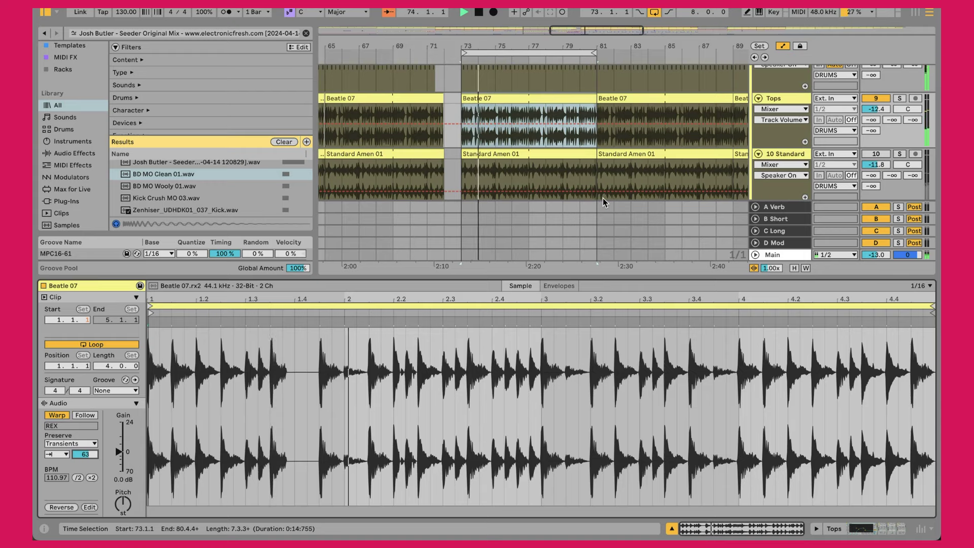
# Step: Inspect the Tops track's EQ Eight and TRANS rack, comparing them with the Beatle 07 clip's waveform
pyautogui.click(781, 136)
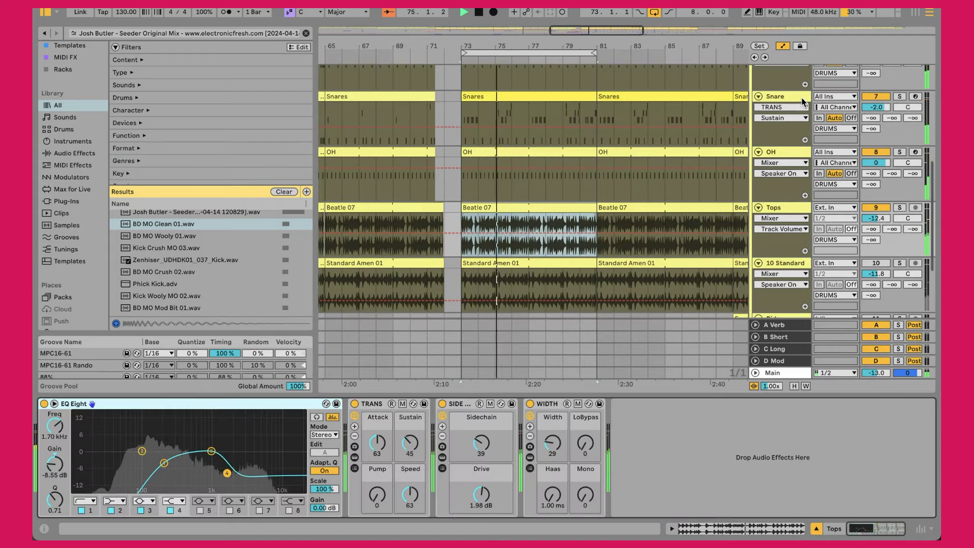
pyautogui.click(774, 208)
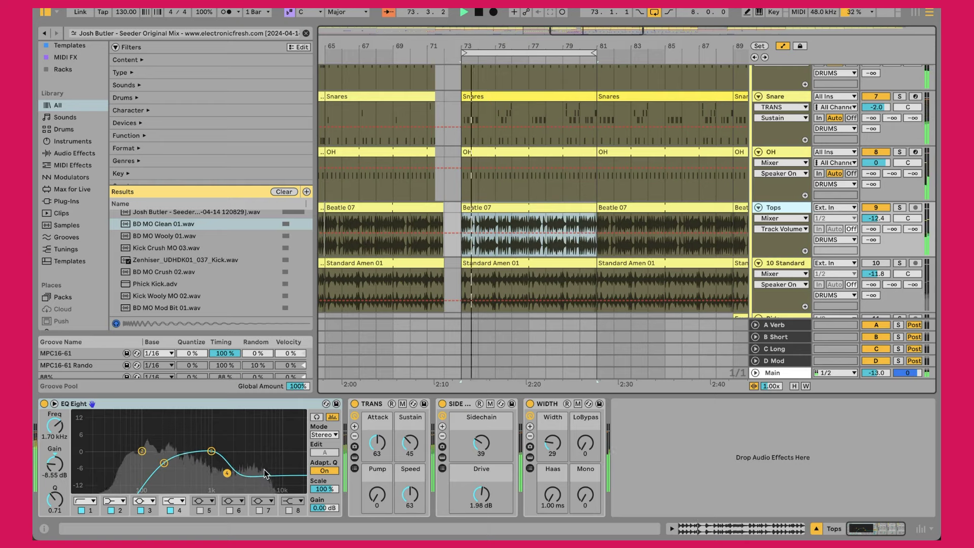
pyautogui.click(371, 405)
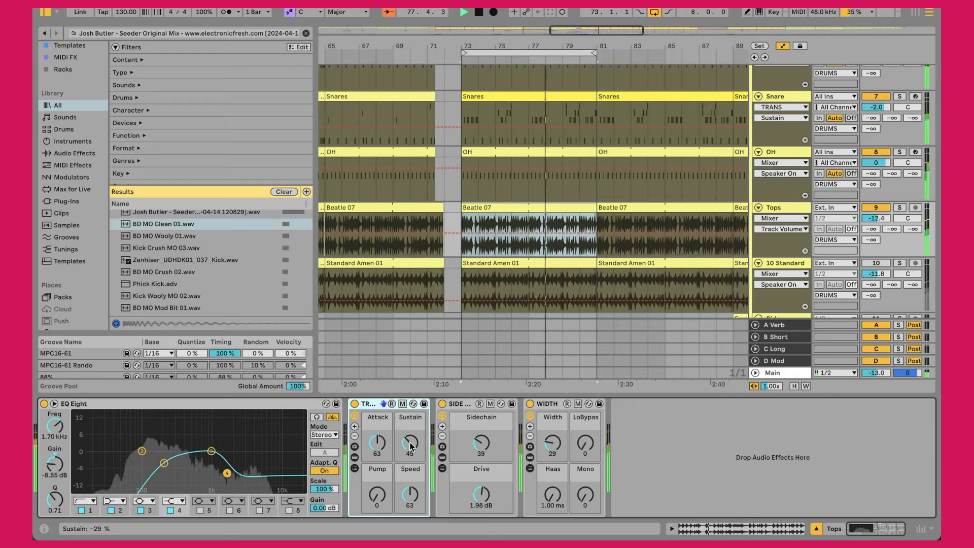
pyautogui.doubleClick(525, 206)
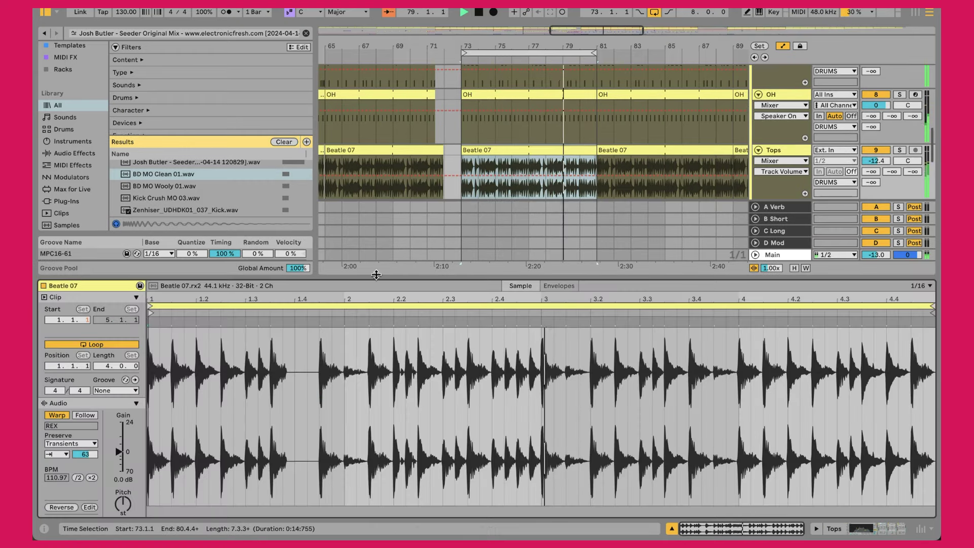
pyautogui.click(774, 150)
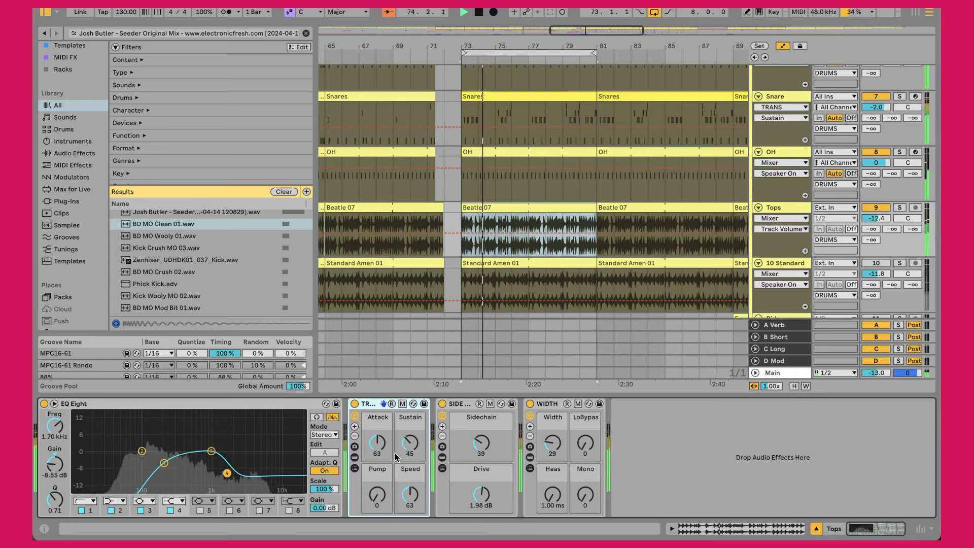
# Step: Examine the Utility, Shaper and Saturator inside the Tops track's SIDE + SAT rack, fold them away, and highlight its Sidechain and Drive controls
pyautogui.click(464, 406)
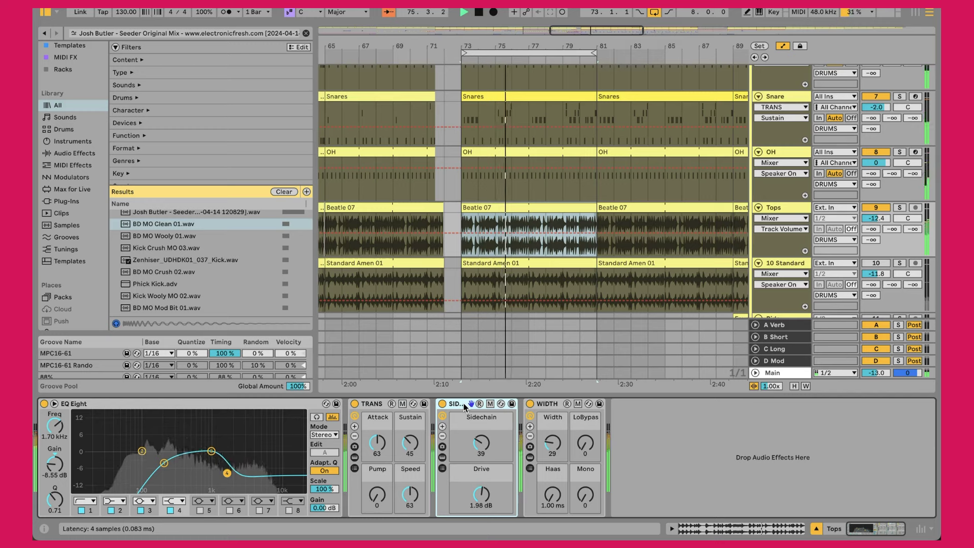
pyautogui.click(443, 457)
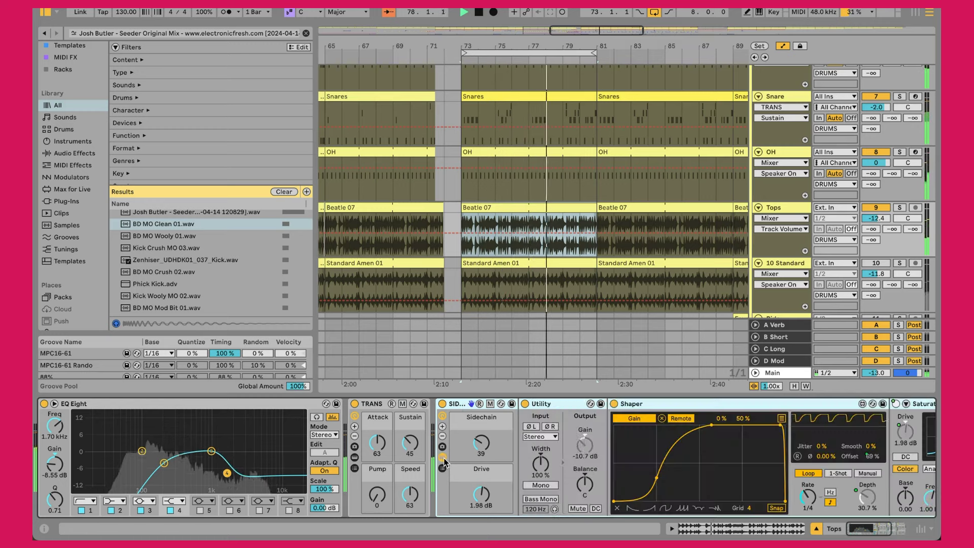
pyautogui.click(729, 415)
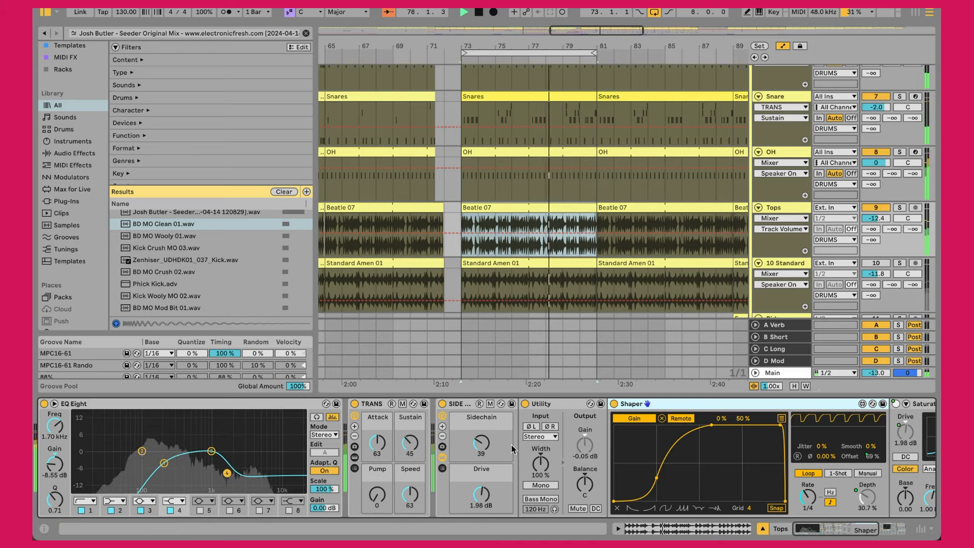
pyautogui.click(443, 460)
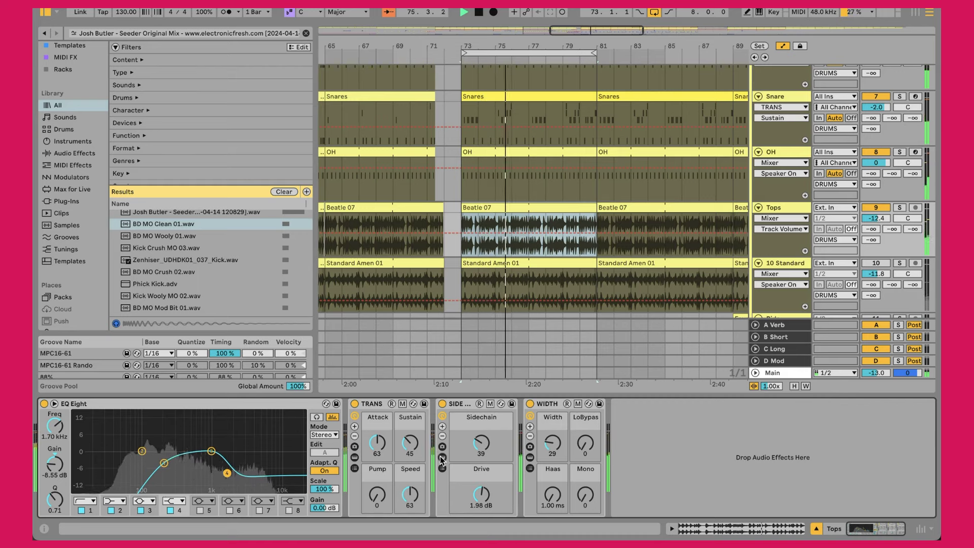
pyautogui.click(497, 446)
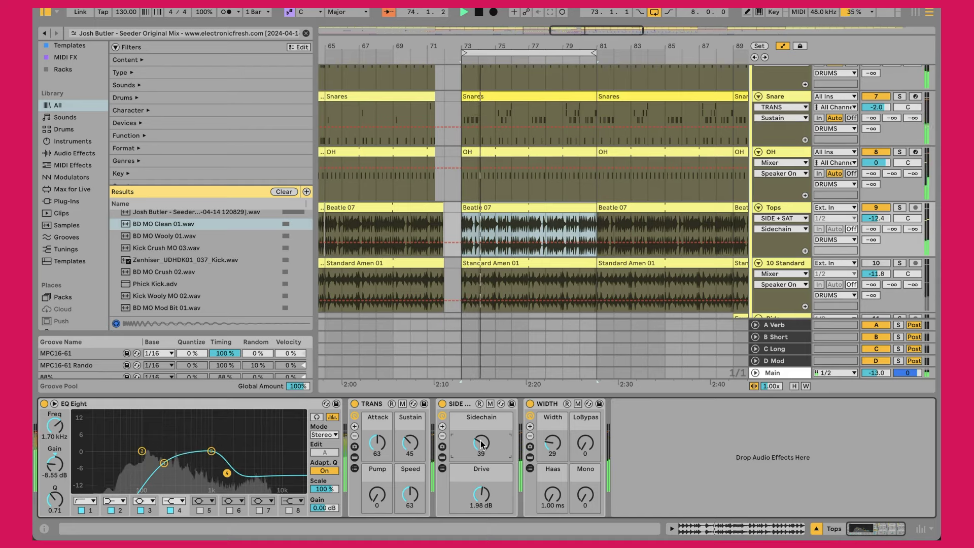
pyautogui.click(481, 495)
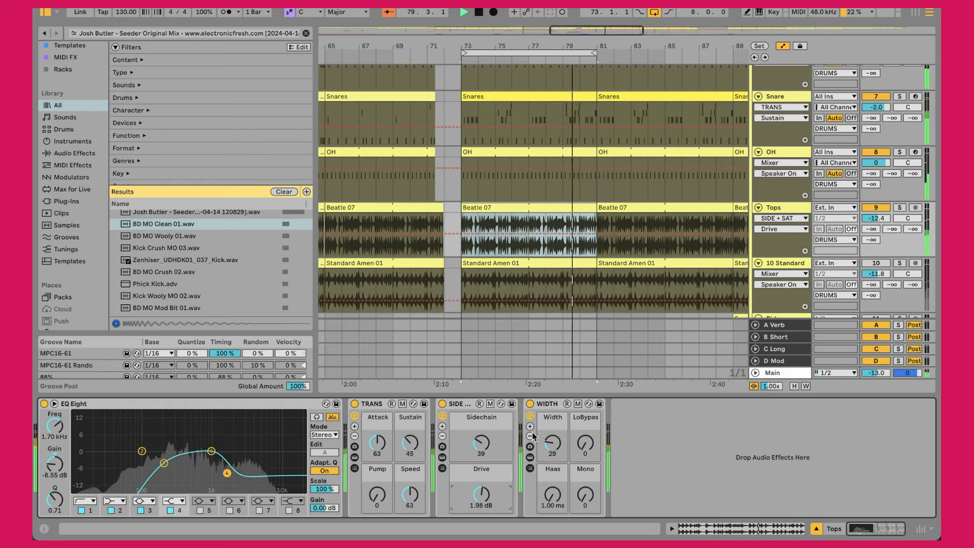
# Step: Reveal the devices inside the Tops track's WIDTH rack and toggle the Wider plug-in's window
pyautogui.click(530, 458)
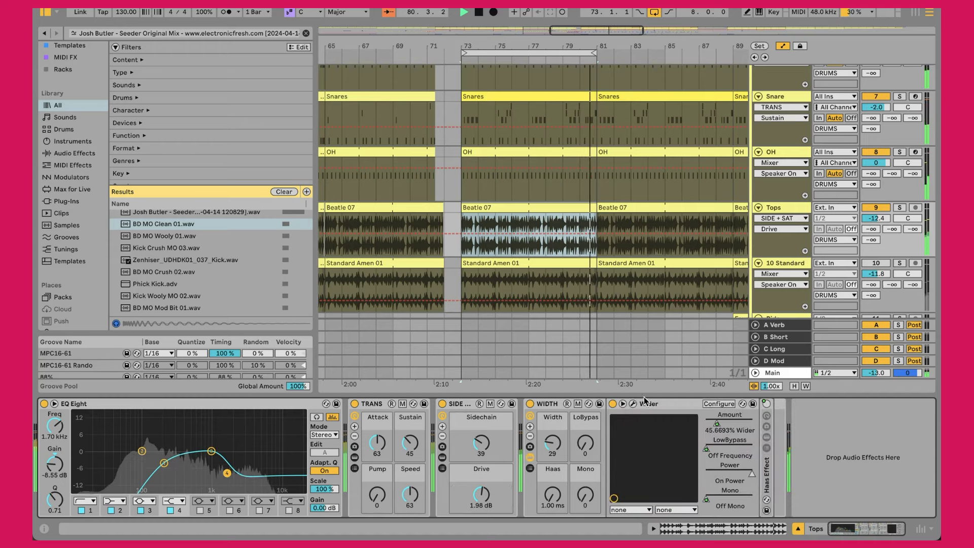
pyautogui.click(634, 405)
pyautogui.click(635, 405)
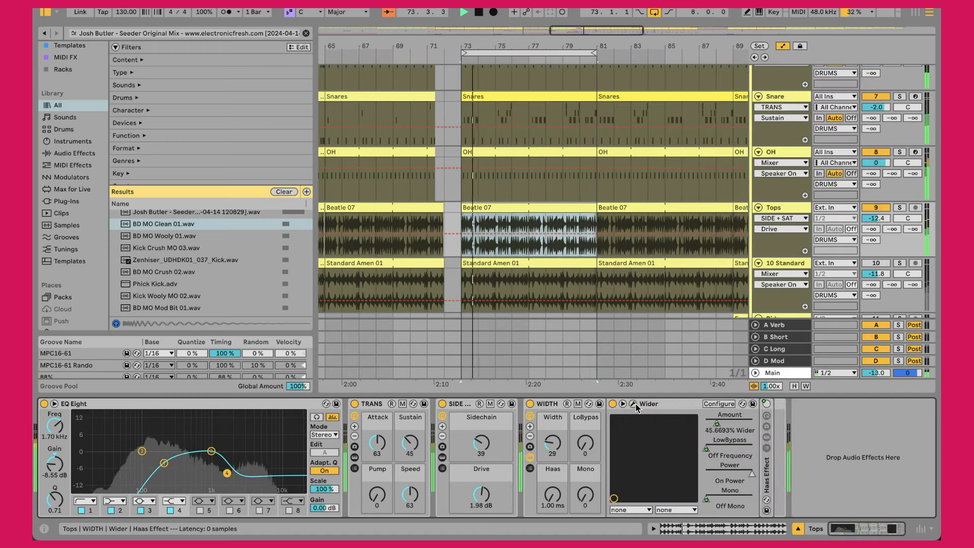
# Step: Fold away the devices inside the Tops track's WIDTH rack and point out its Width control
pyautogui.click(530, 458)
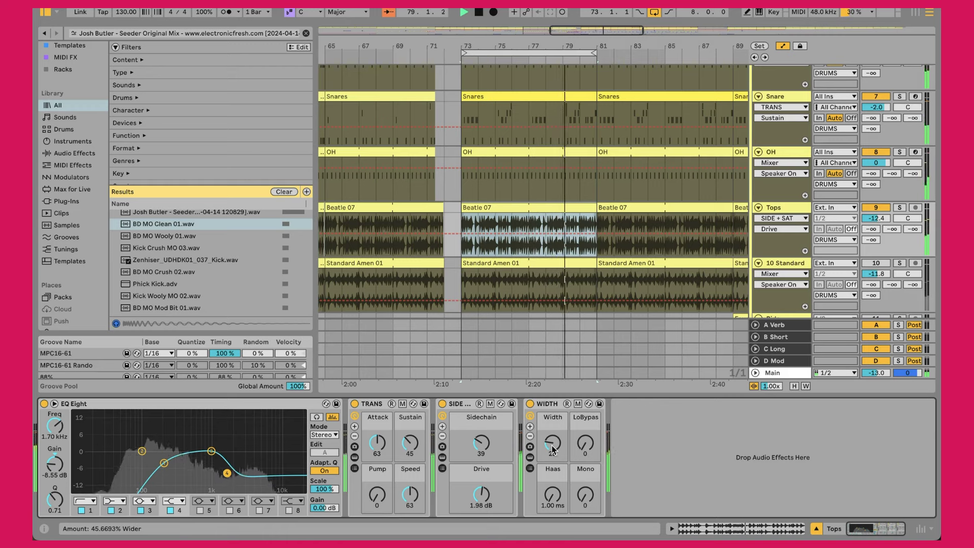
pyautogui.moveTo(551, 444); pyautogui.dragTo(550, 440)
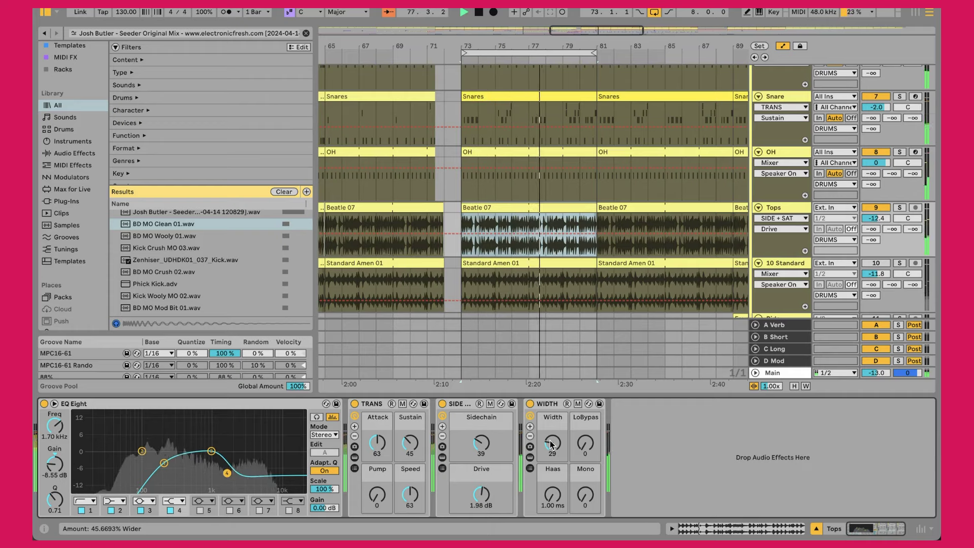
# Step: Try raising the Standard Amen track's volume to -1.9 dB and undo the change
pyautogui.click(870, 265)
pyautogui.click(869, 274)
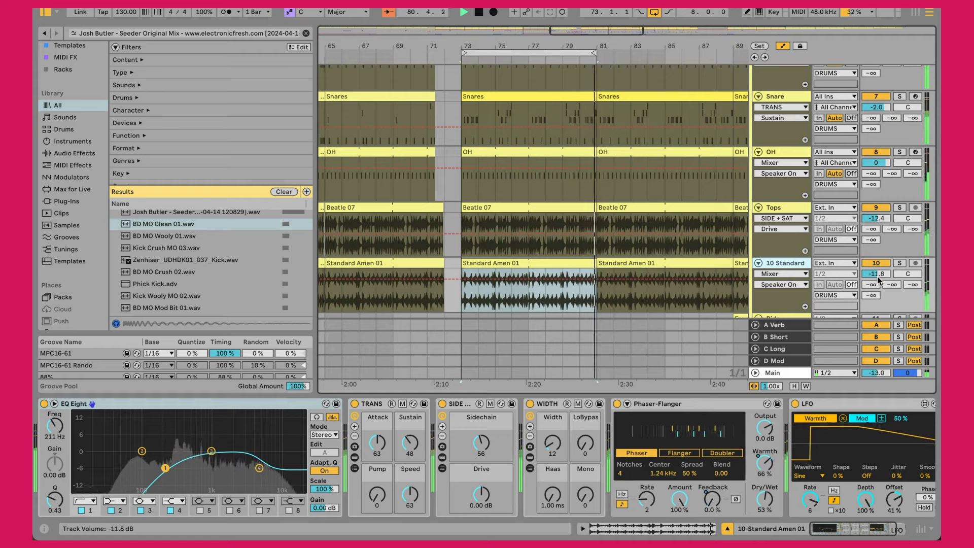
pyautogui.moveTo(873, 279); pyautogui.dragTo(874, 235)
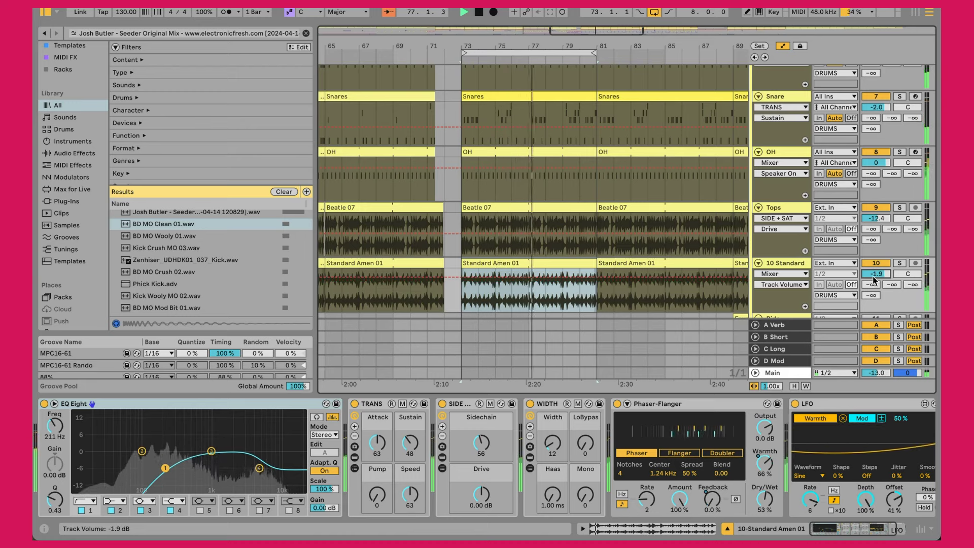
pyautogui.hotkey('ctrl', 'z')
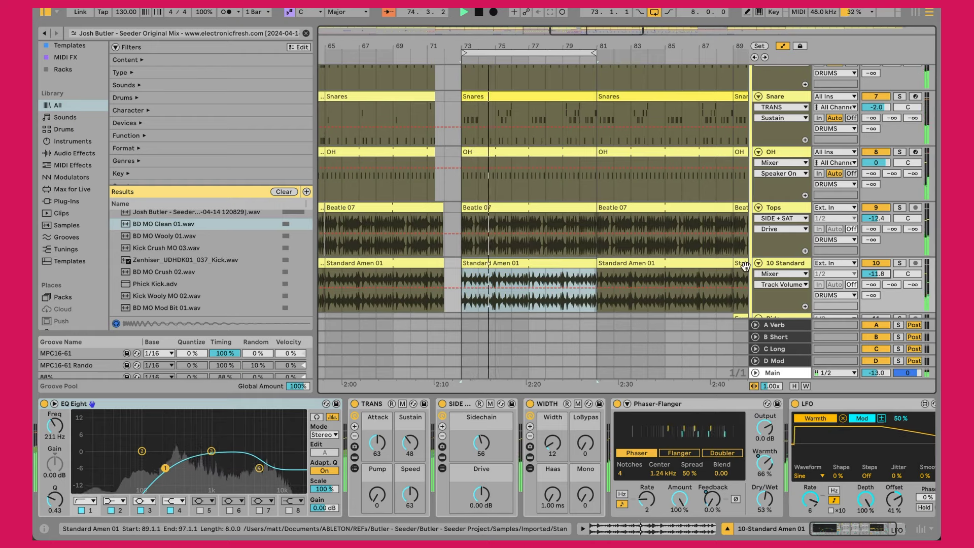
# Step: Examine the Standard Amen 01 clip at bar 73 and its track's EQ Eight, SIDE + SAT and WIDTH racks, and Phaser-Flanger
pyautogui.doubleClick(493, 262)
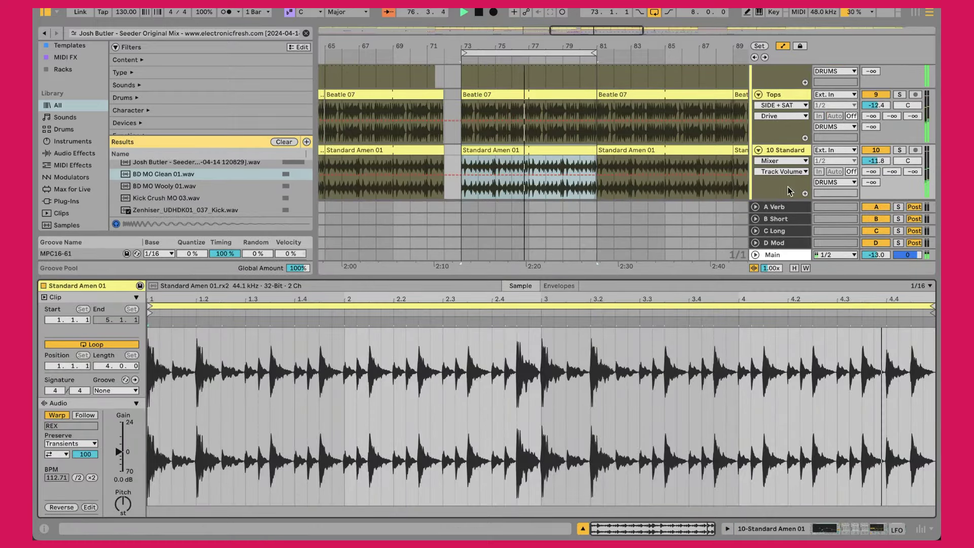
pyautogui.click(775, 150)
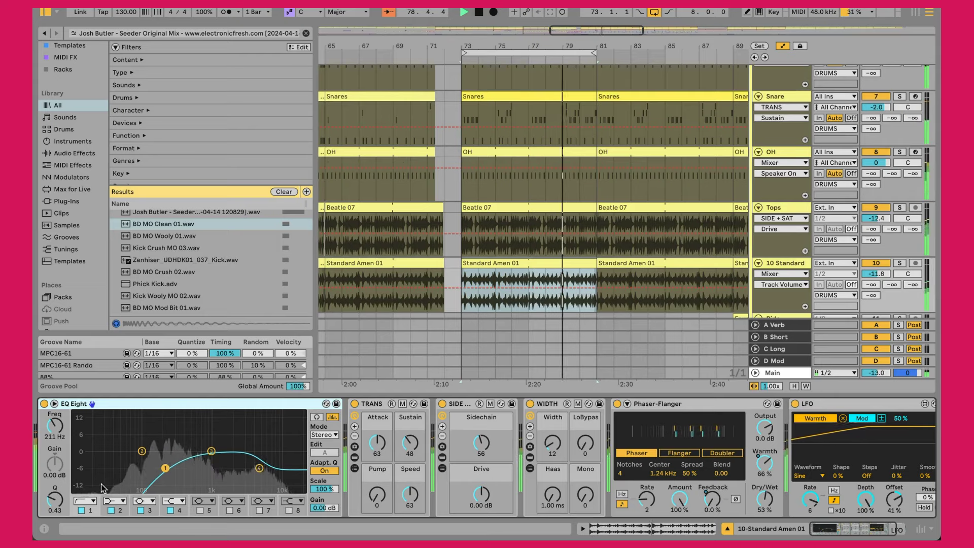
pyautogui.click(259, 468)
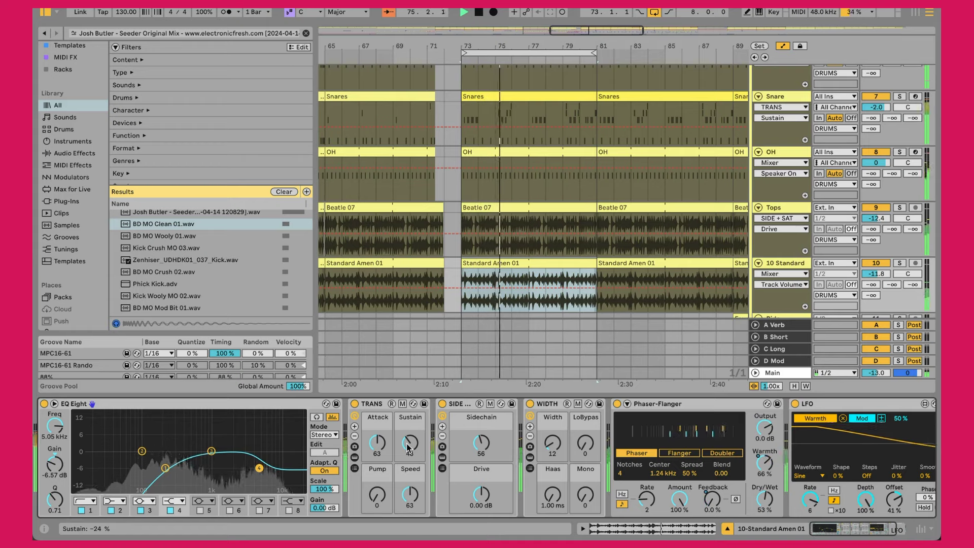
pyautogui.click(462, 405)
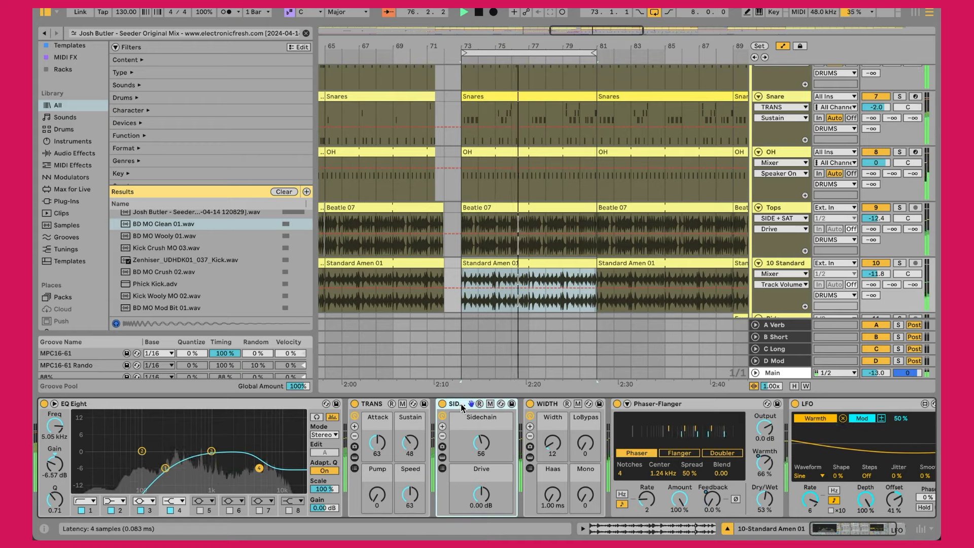
pyautogui.click(545, 409)
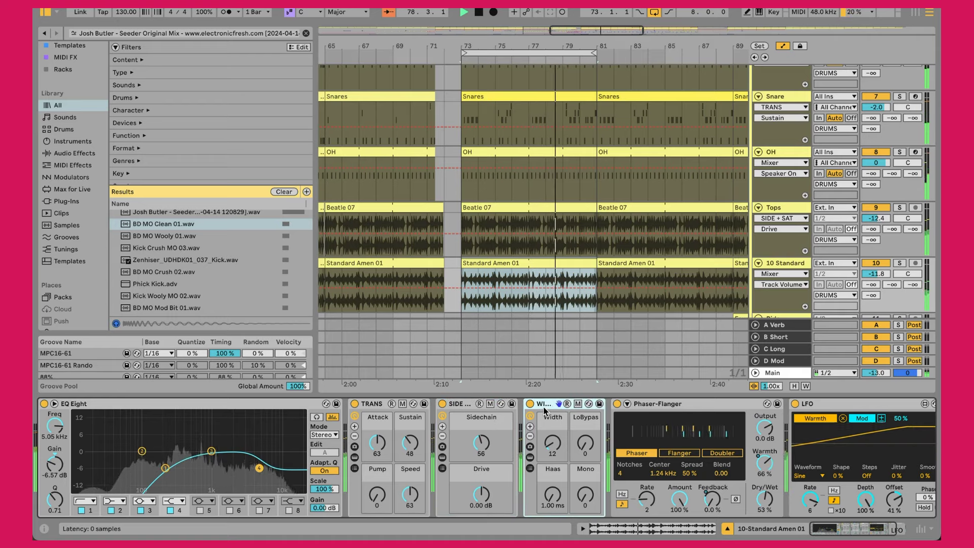
pyautogui.hscroll(3, 544, 409)
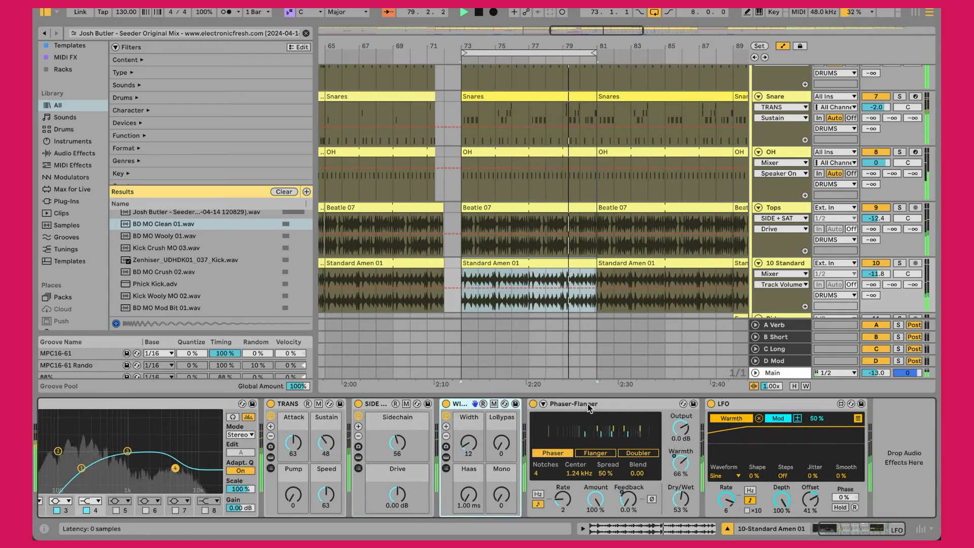
pyautogui.click(628, 409)
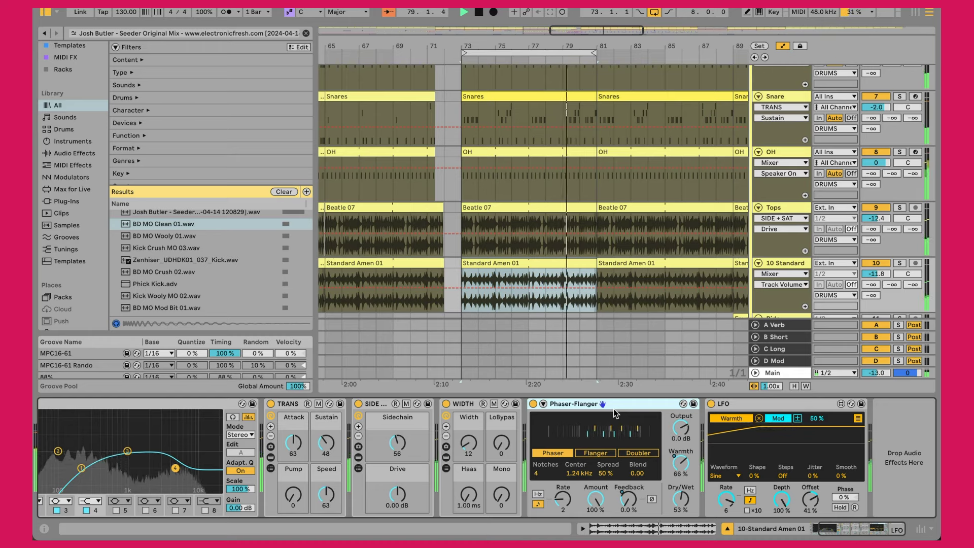
# Step: Review the drum layers at bar 73 by selecting the Beatle 07, OH and Snares clips to show their tracks' devices
pyautogui.click(534, 208)
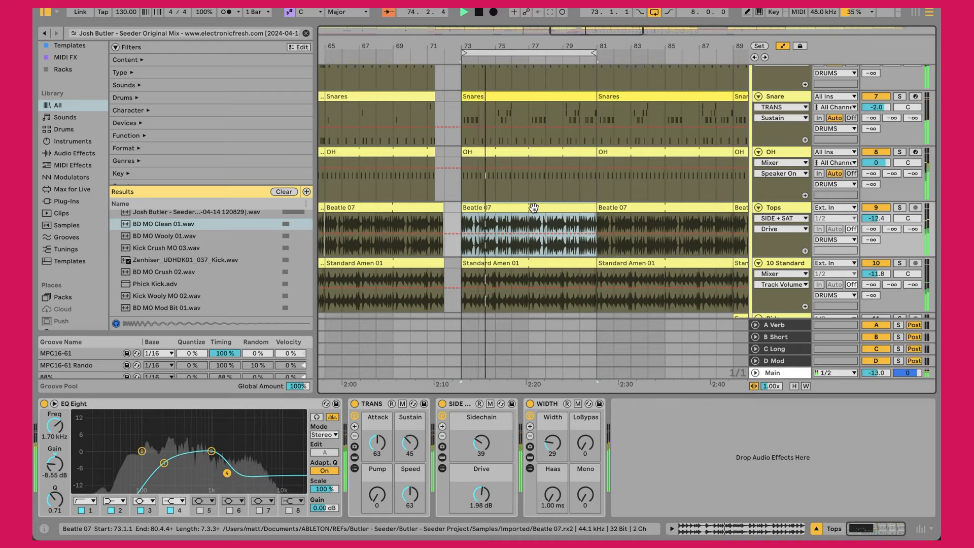
pyautogui.scroll(2, 517, 198)
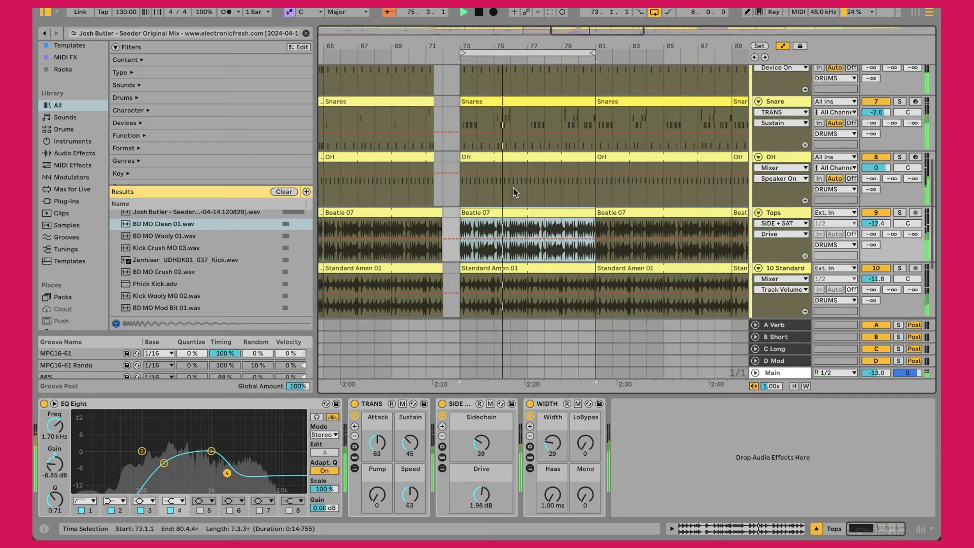
pyautogui.scroll(2, 514, 192)
pyautogui.scroll(-8, 514, 191)
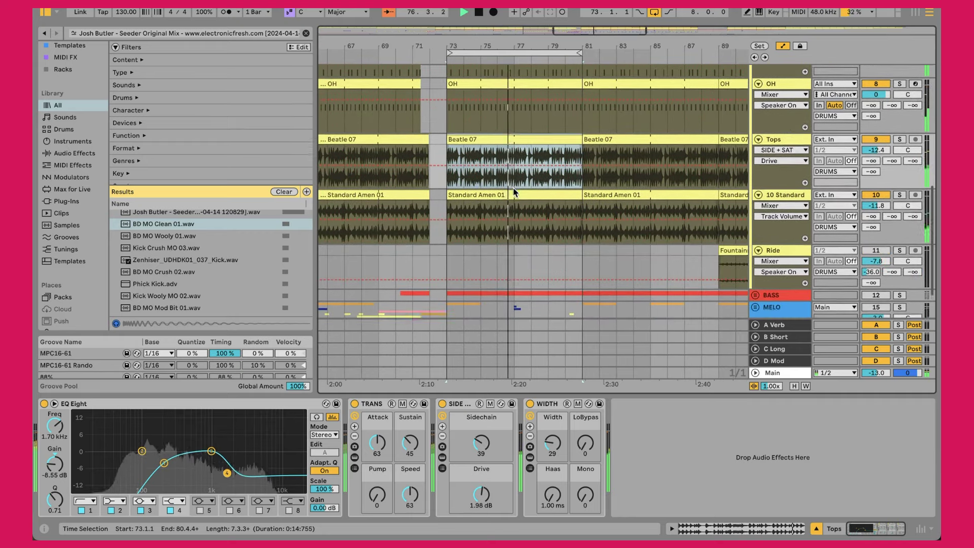
pyautogui.hscroll(2, 513, 188)
pyautogui.scroll(1, 513, 188)
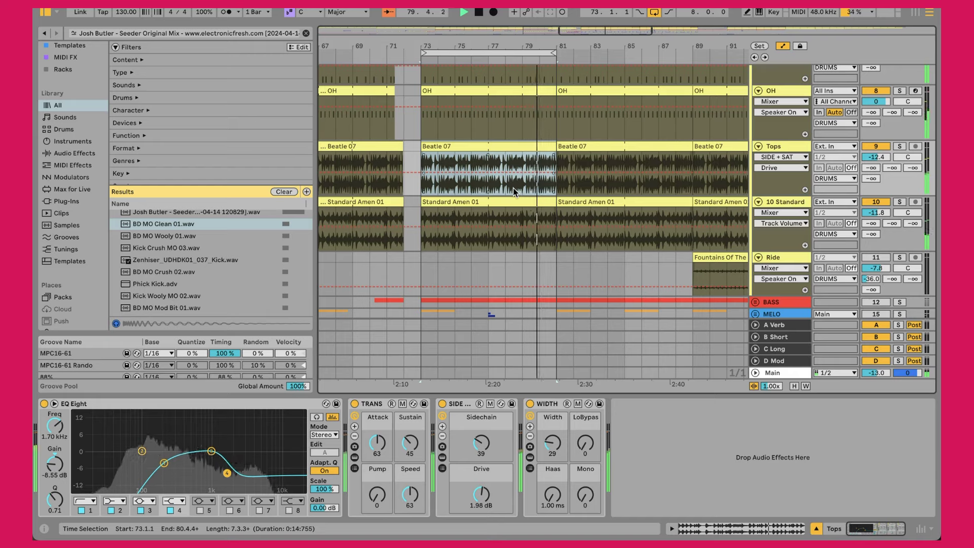
pyautogui.scroll(4, 515, 192)
pyautogui.hscroll(-1, 475, 177)
pyautogui.click(475, 173)
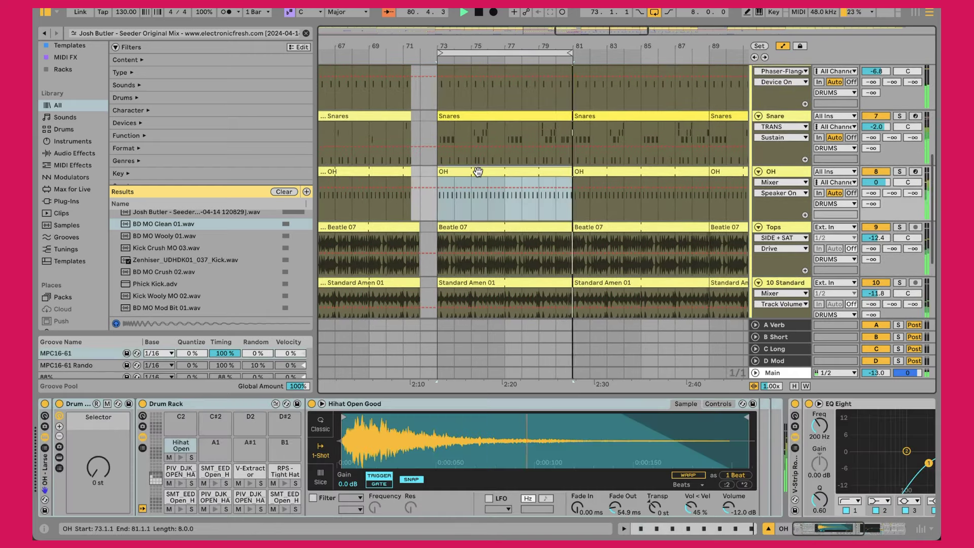
pyautogui.click(525, 116)
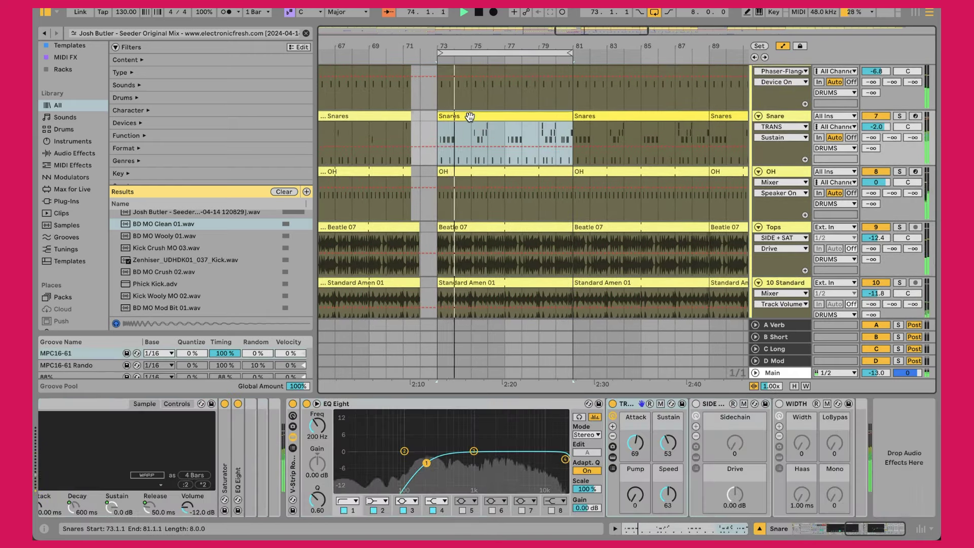
# Step: Look over the whole stack of drum tracks in the arrangement, from Larse Kick to Ride
pyautogui.hscroll(1, 526, 119)
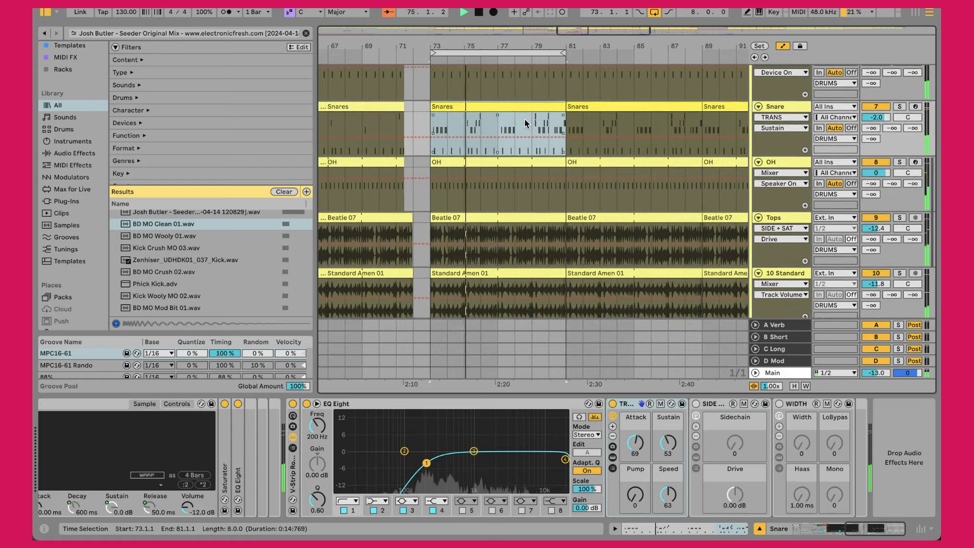
pyautogui.scroll(-3, 525, 121)
pyautogui.scroll(5, 525, 120)
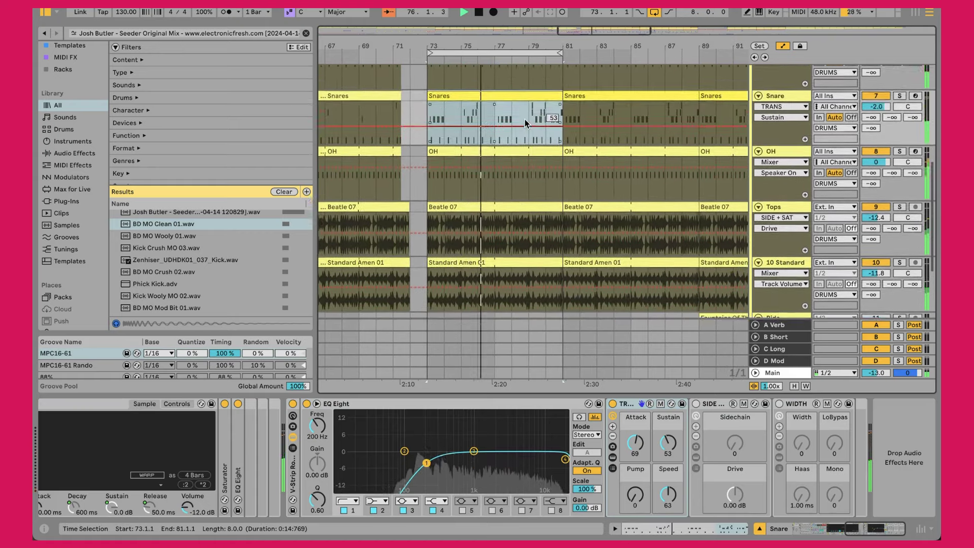
pyautogui.scroll(3, 525, 119)
pyautogui.scroll(-5, 524, 120)
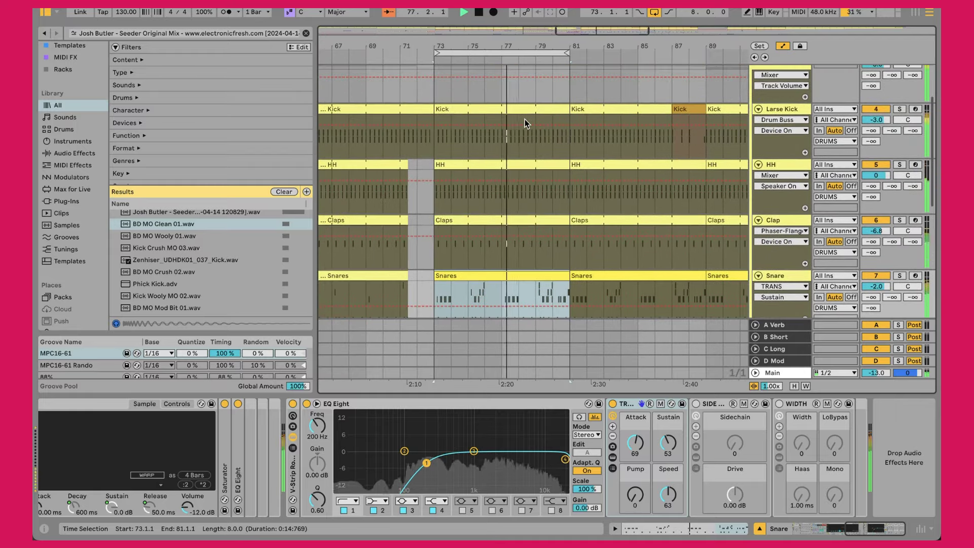
pyautogui.scroll(-5, 525, 119)
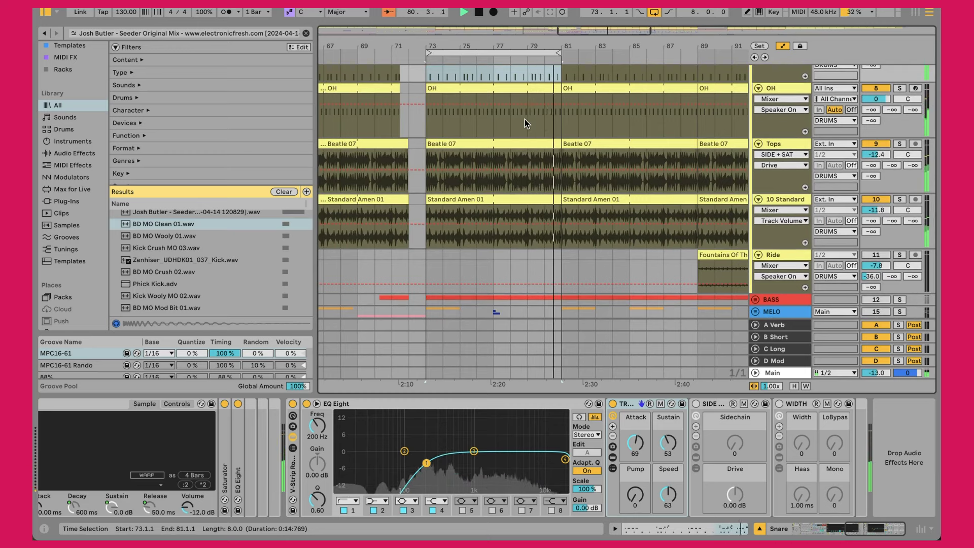
pyautogui.scroll(5, 525, 120)
pyautogui.scroll(6, 525, 120)
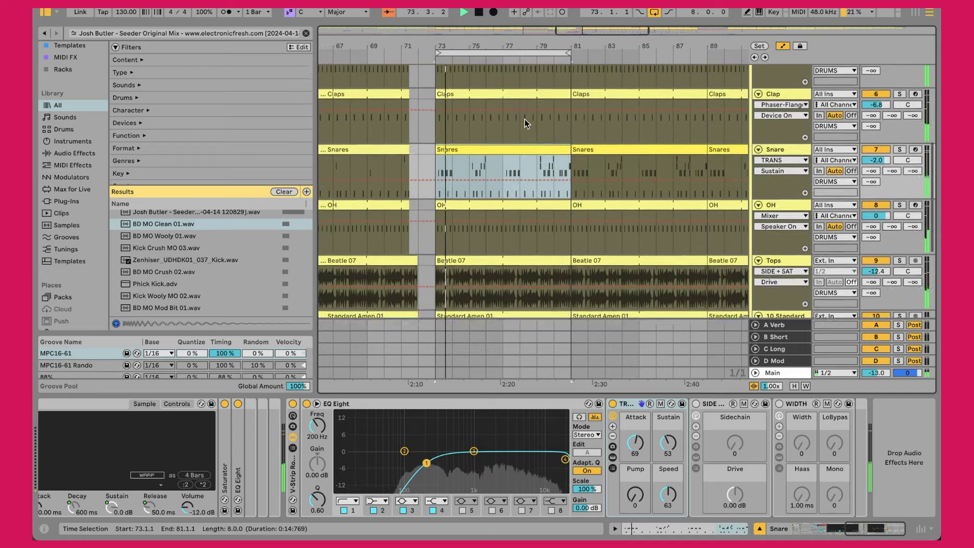
pyautogui.scroll(1, 524, 120)
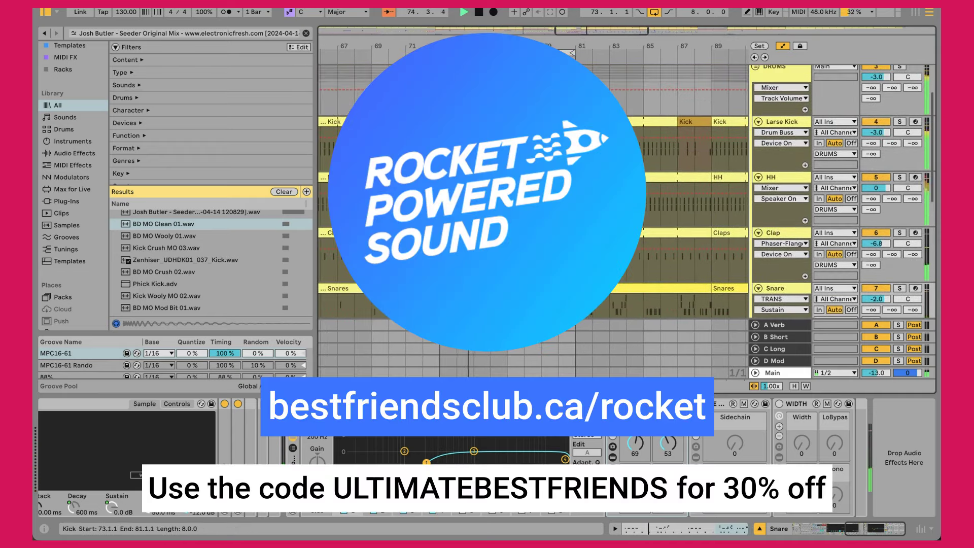
pyautogui.scroll(-2, 524, 120)
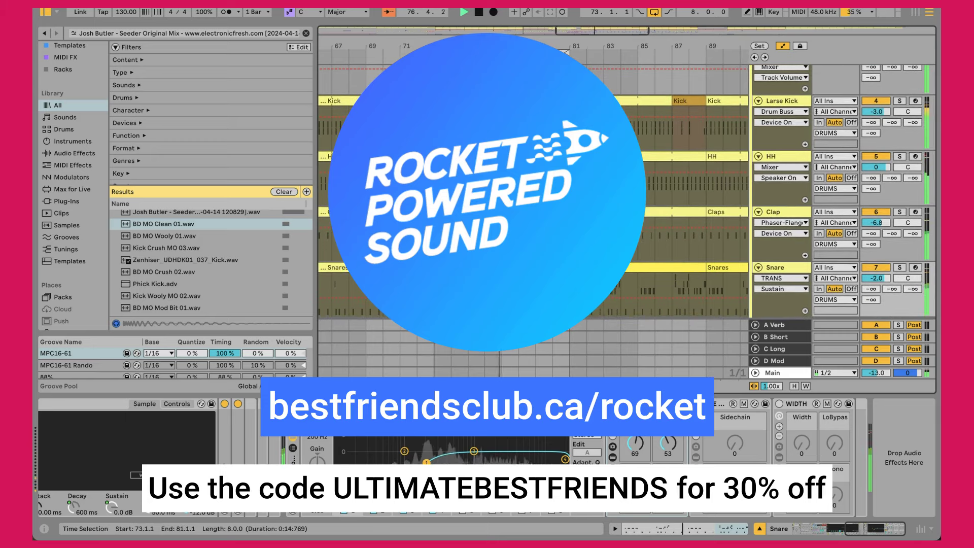
# Step: Show the device chains of the DRUMS group and the Larse Kick track
pyautogui.click(784, 94)
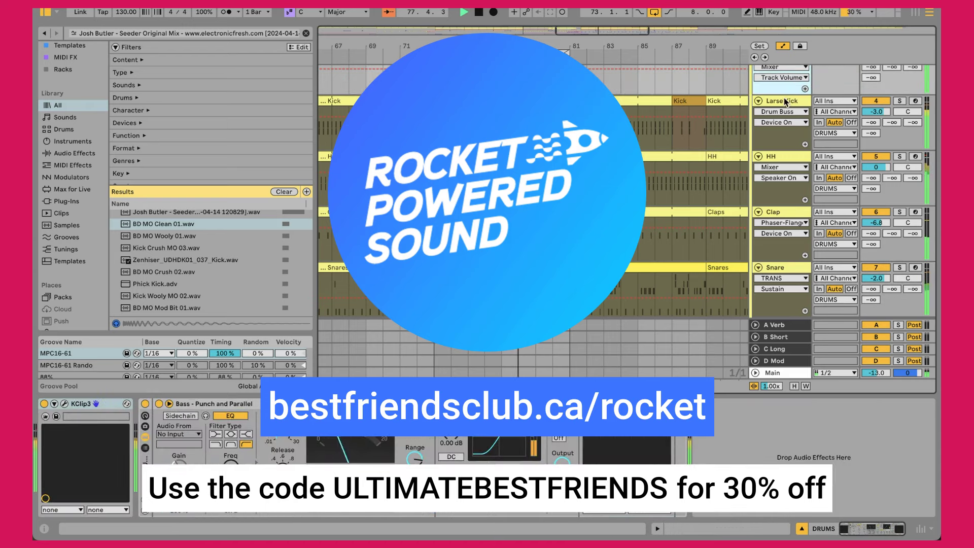
pyautogui.click(786, 101)
pyautogui.scroll(5, 358, 455)
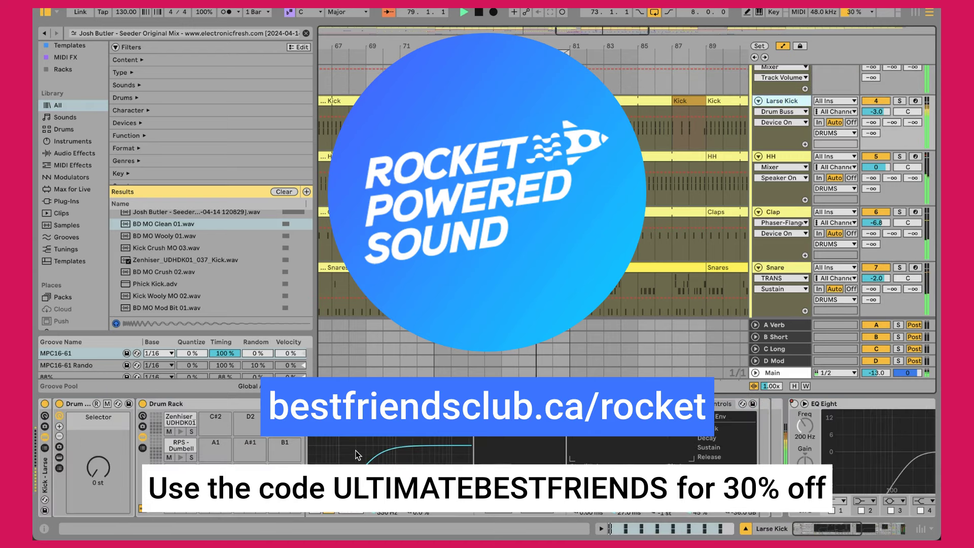